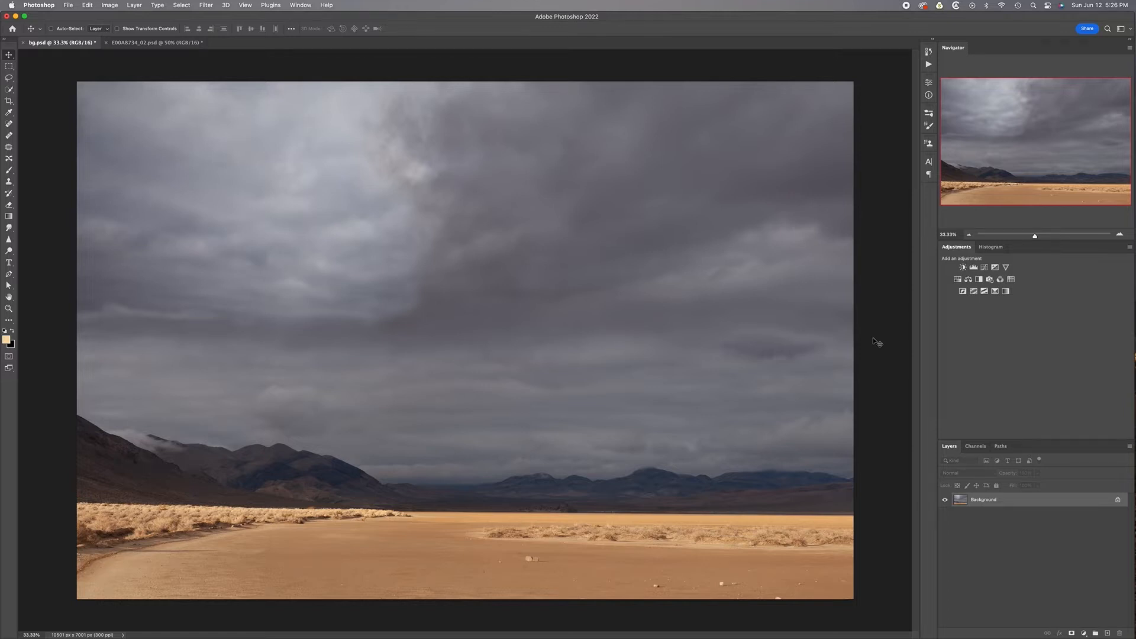
- Switch to the mannequin photo E00A8734_02.psd and select its subject automatically
key("ctrl+Tab")
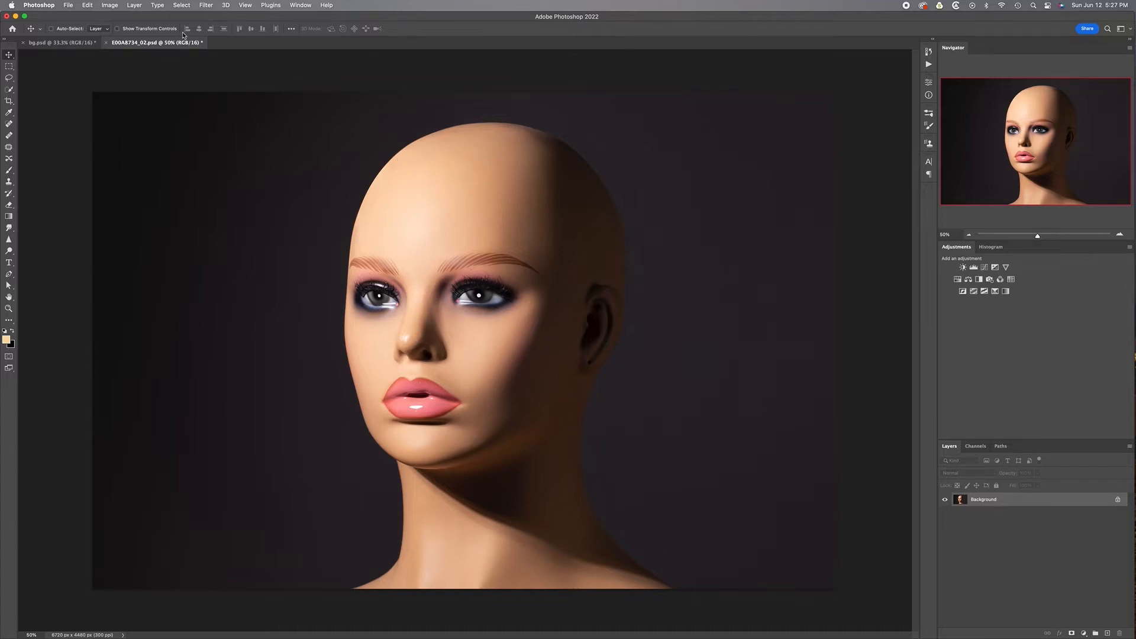
left_click(180, 5)
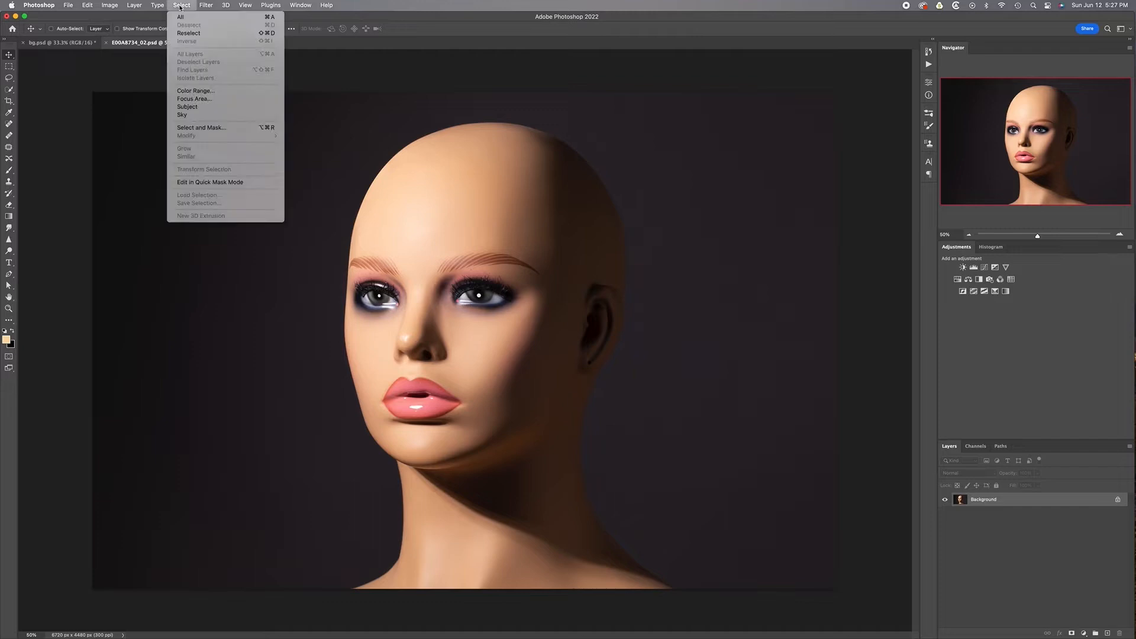
left_click(199, 107)
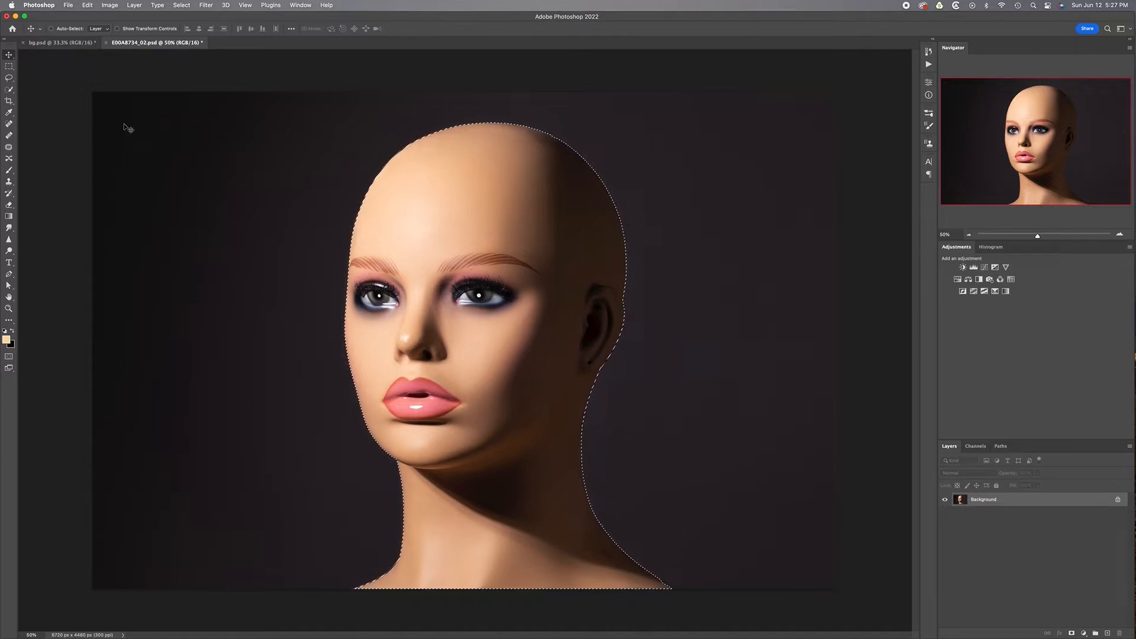
left_click(10, 90)
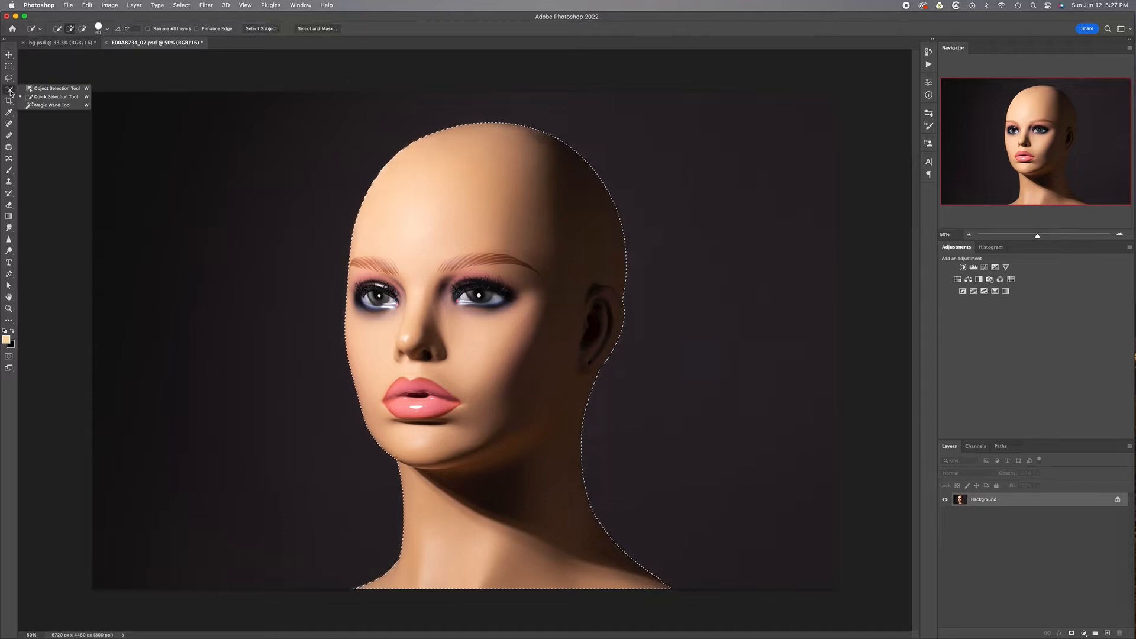
left_click(38, 97)
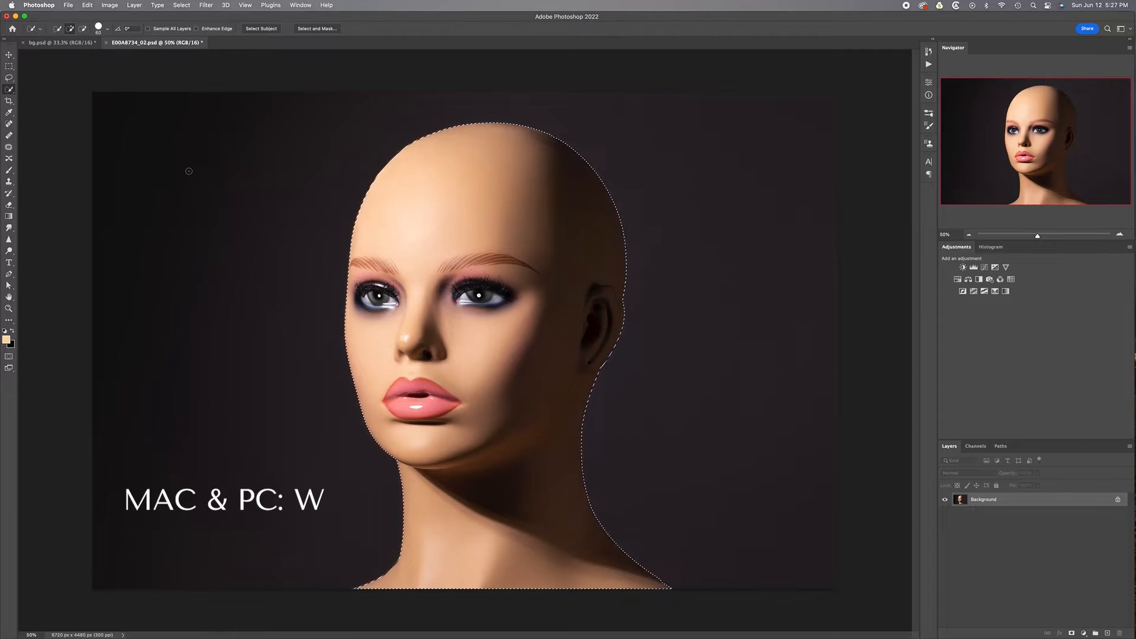
key("v")
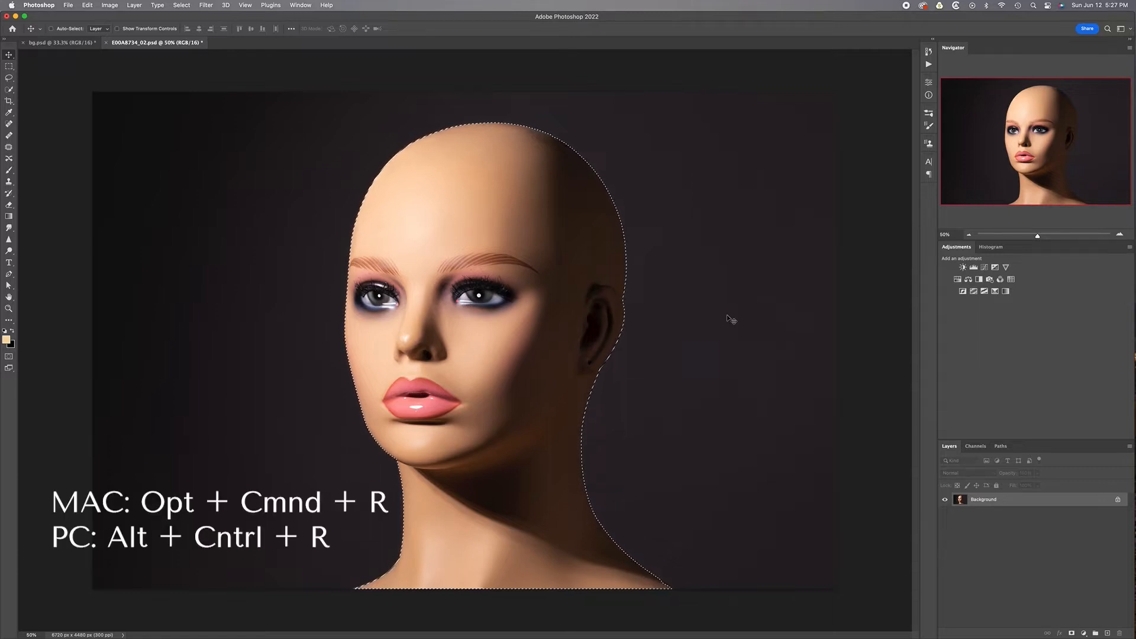
- Open the mannequin selection in Select and Mask and check its edge around the head, neck and shoulder at 100%
key("alt+super+r")
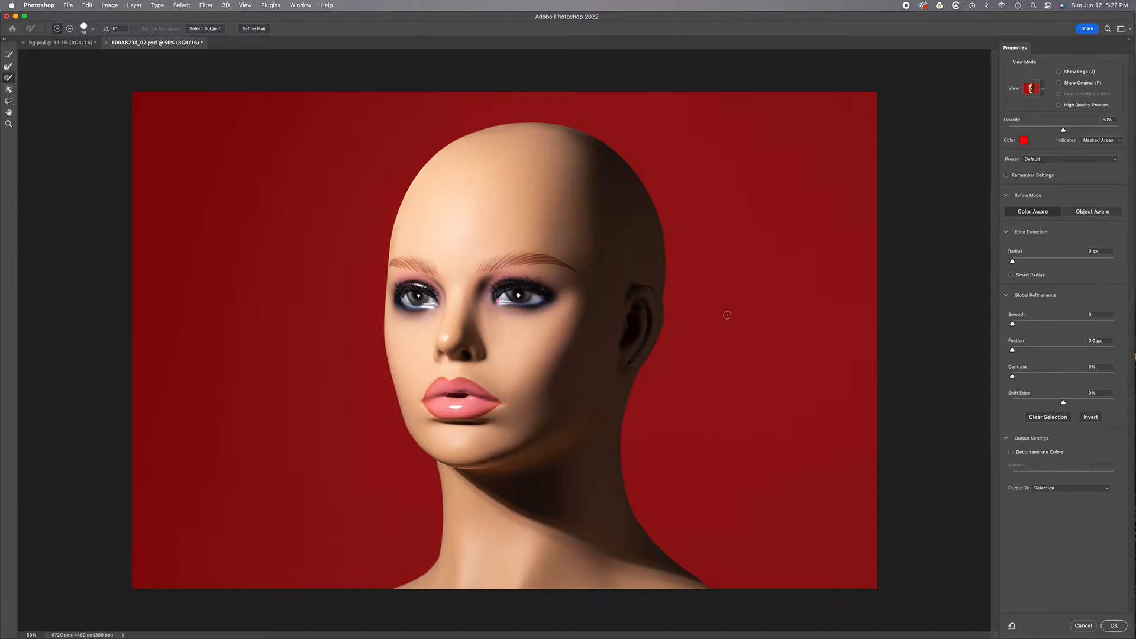
key("super+1")
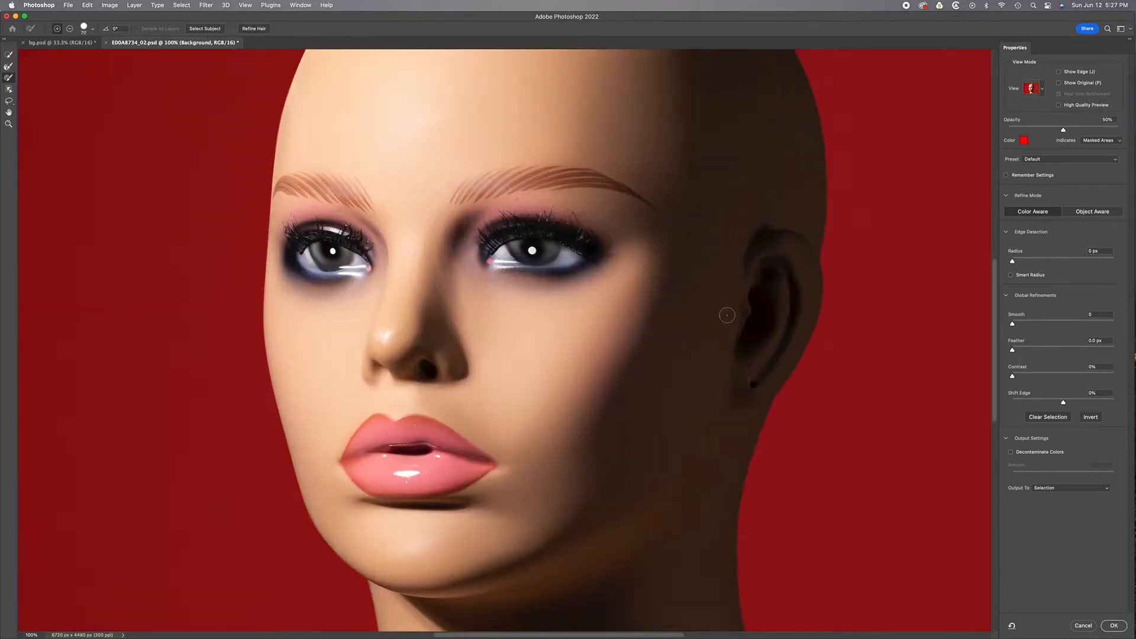
scroll(727, 315, "up", 10)
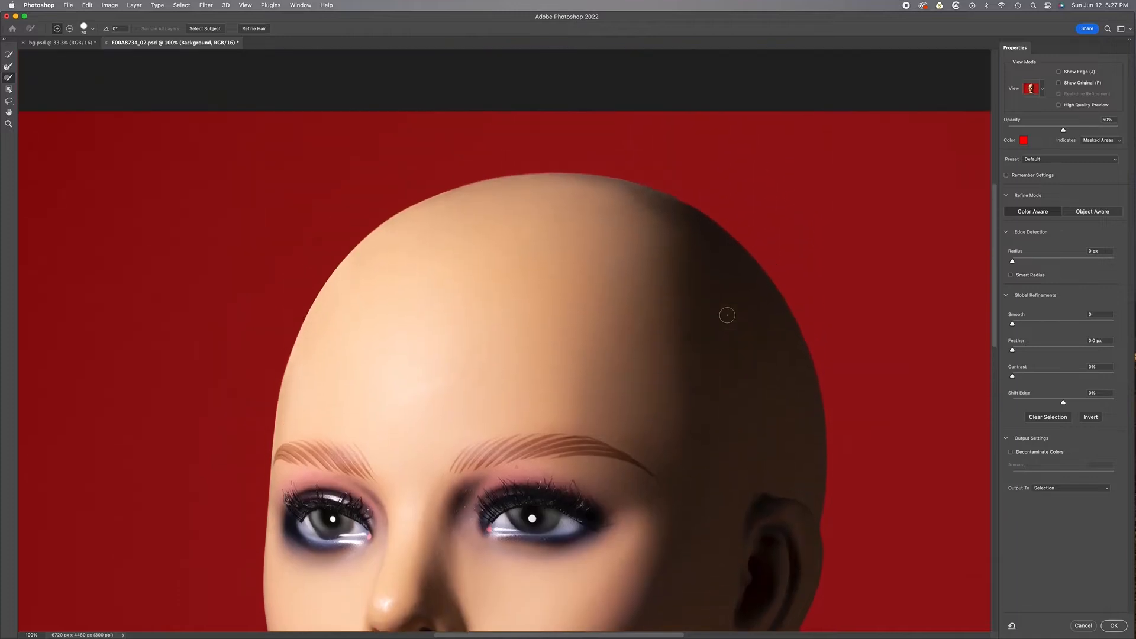
scroll(726, 315, "right", 6)
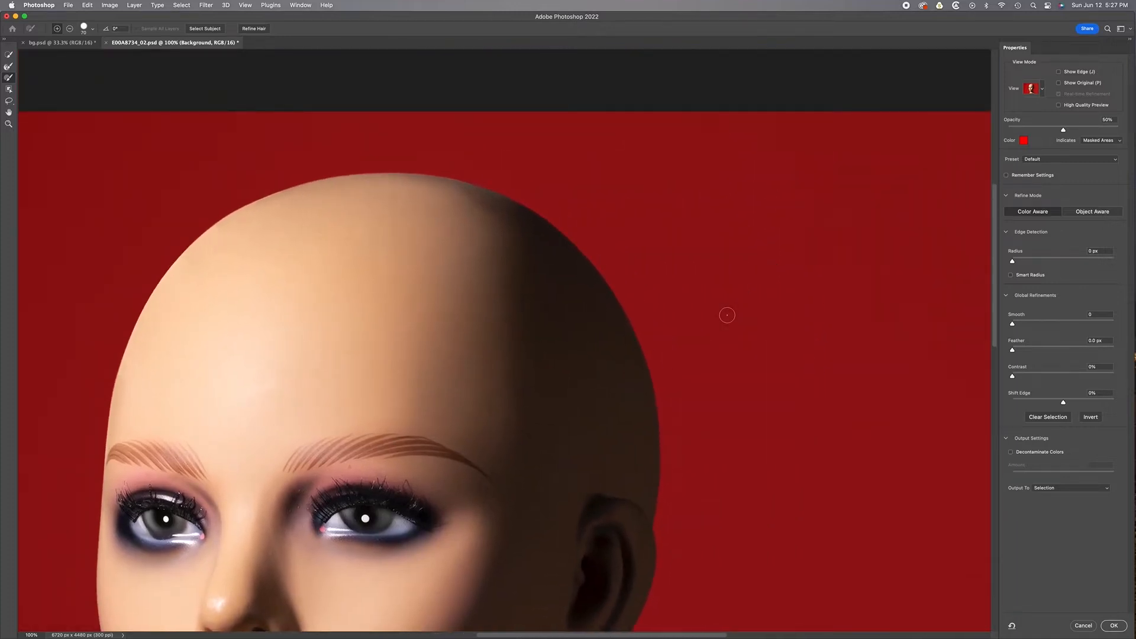
scroll(726, 314, "down", 6)
scroll(726, 315, "down", 15)
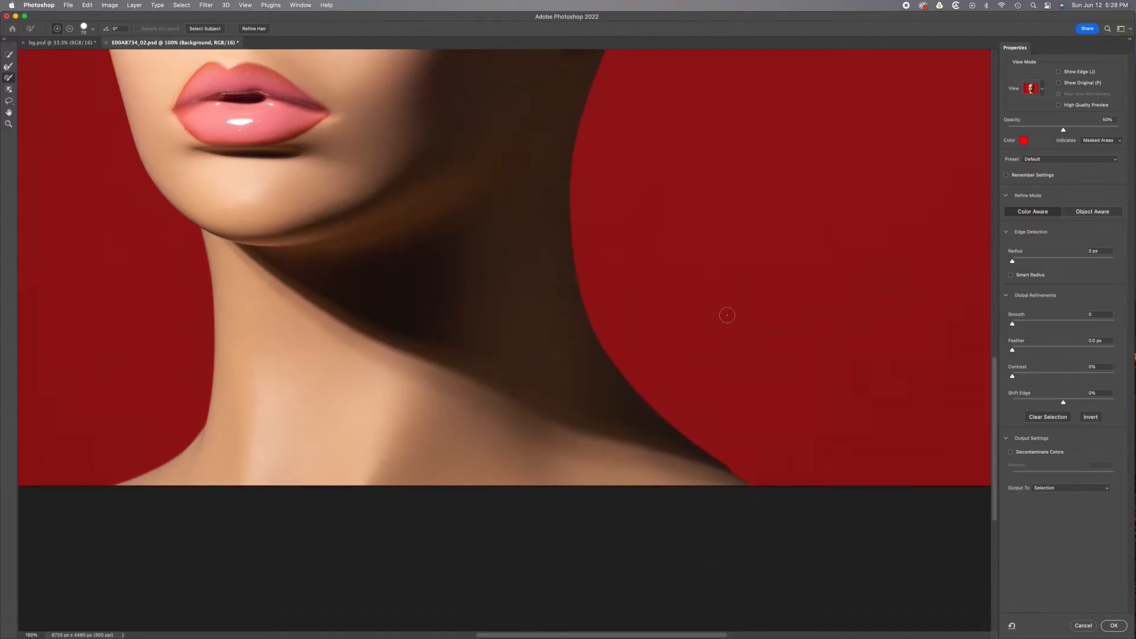
scroll(726, 314, "up", 5)
scroll(726, 315, "down", 4)
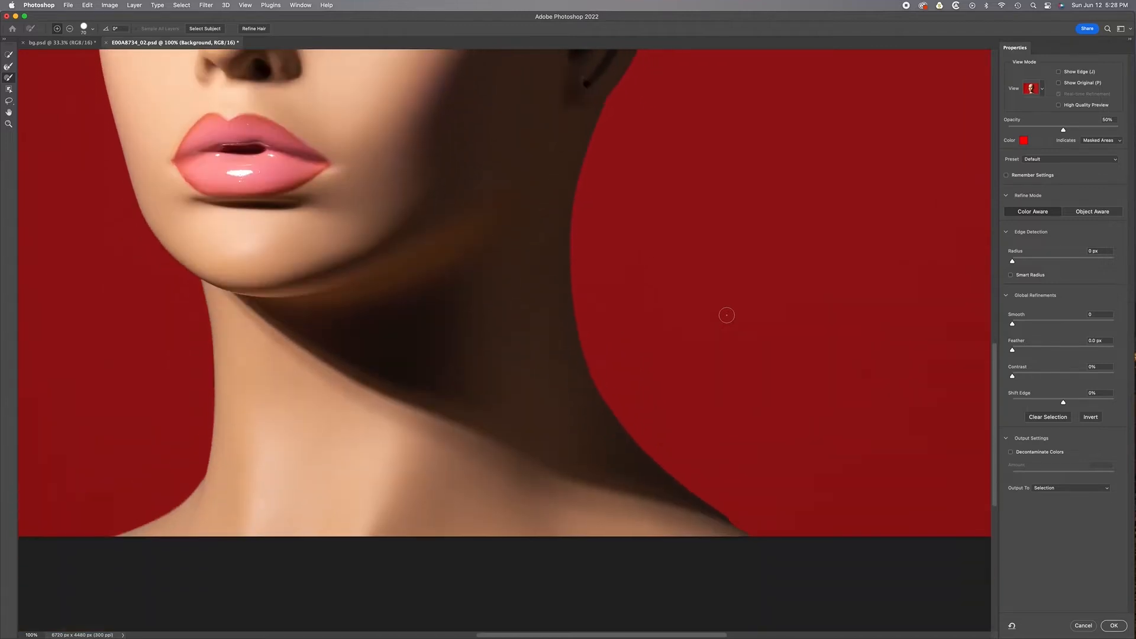
scroll(727, 314, "up", 20)
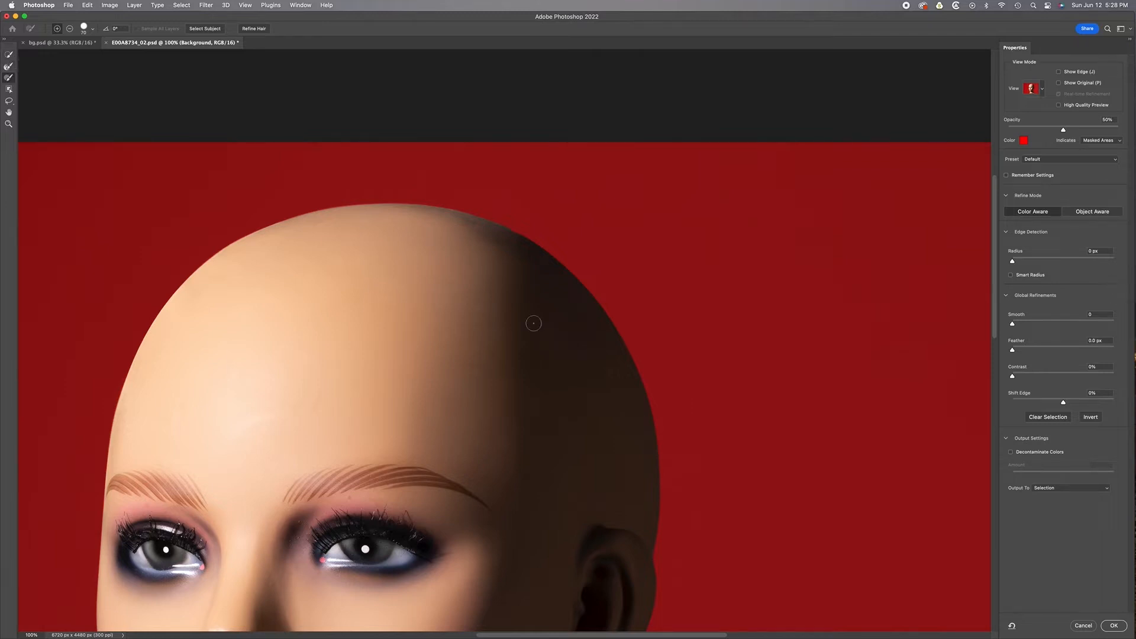
- Enlarge the brush and clean up the mask edge along the mannequin's shadowed side, down to where the shoulder meets the image's lower edge
key("super+equal")
scroll(520, 310, "up", 5)
key("bracketright")
key("bracketright")
key("bracketright")
key("bracketright")
key("bracketright")
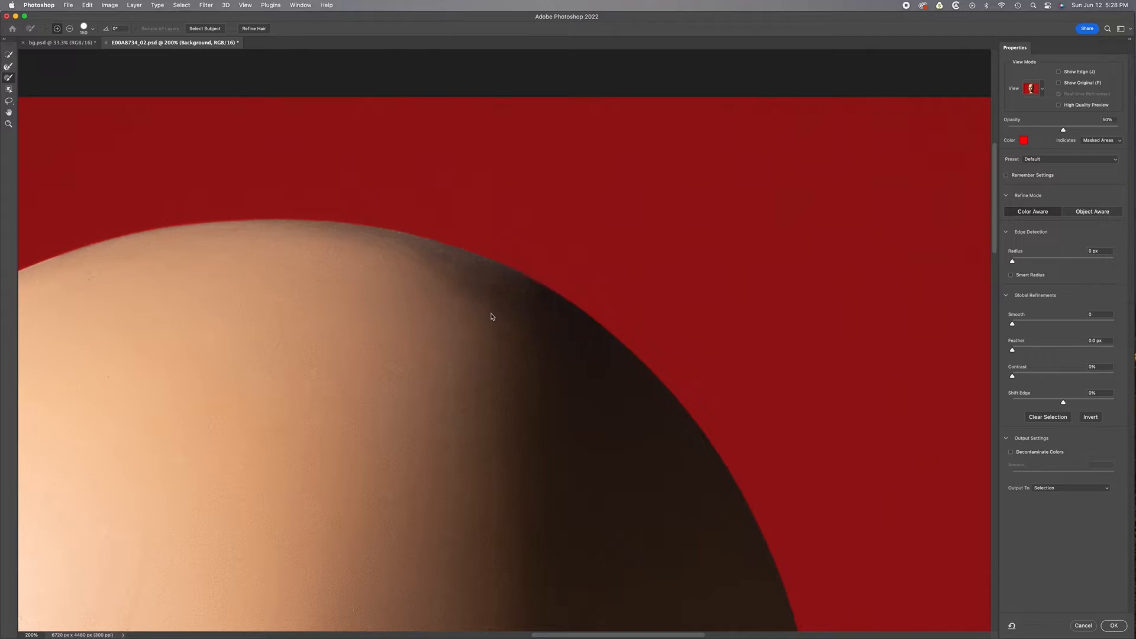
scroll(616, 391, "down", 10)
scroll(616, 391, "right", 5)
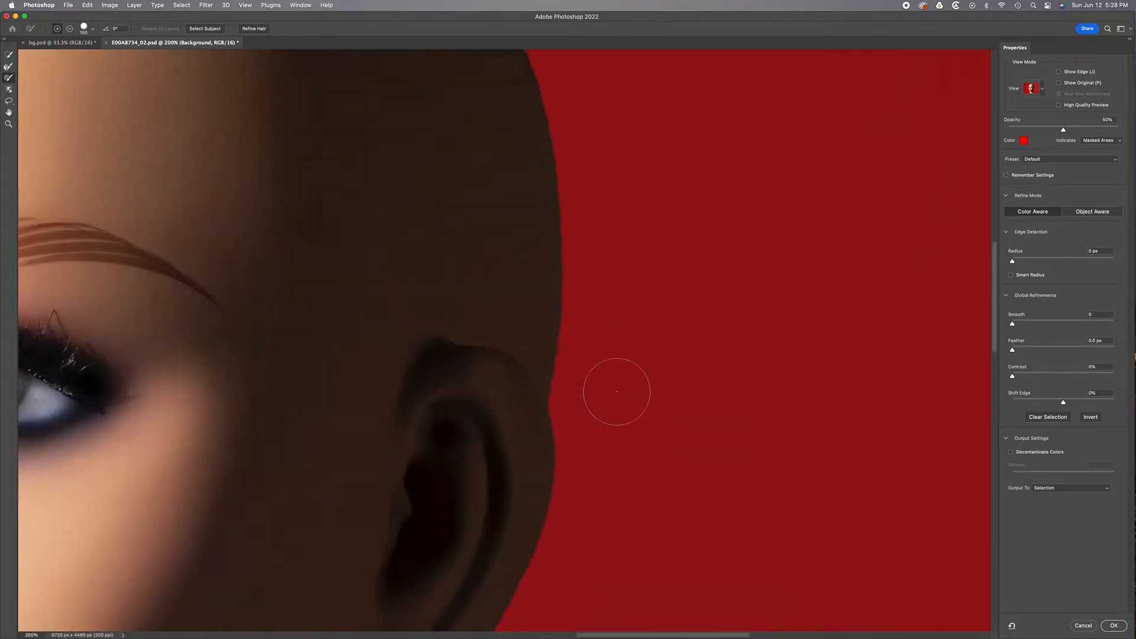
scroll(616, 391, "down", 10)
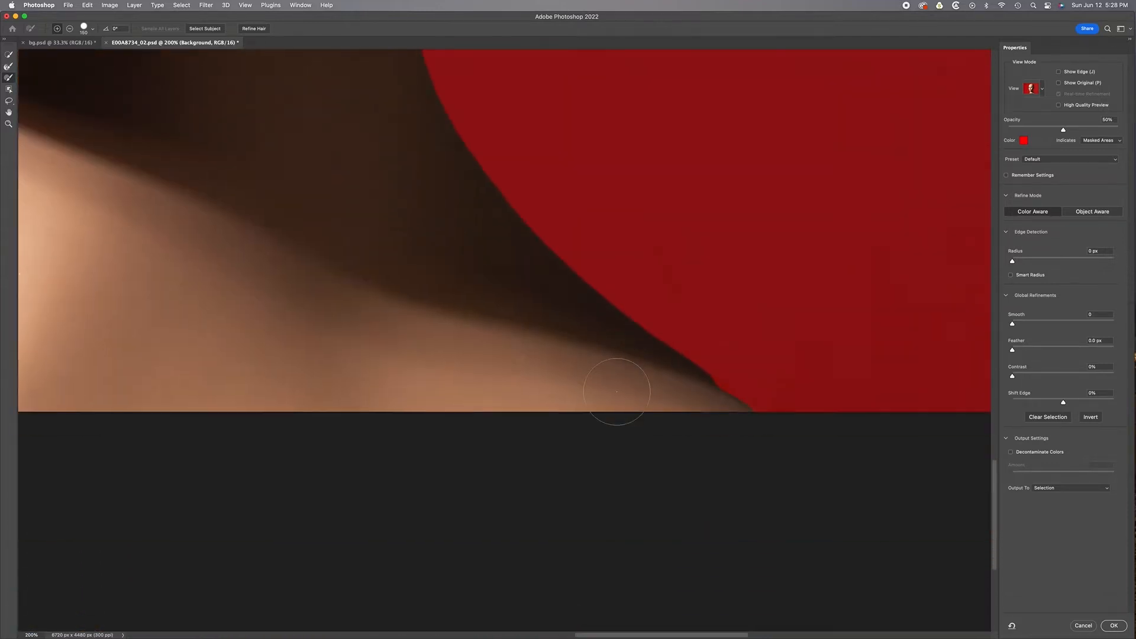
scroll(622, 399, "right", 3)
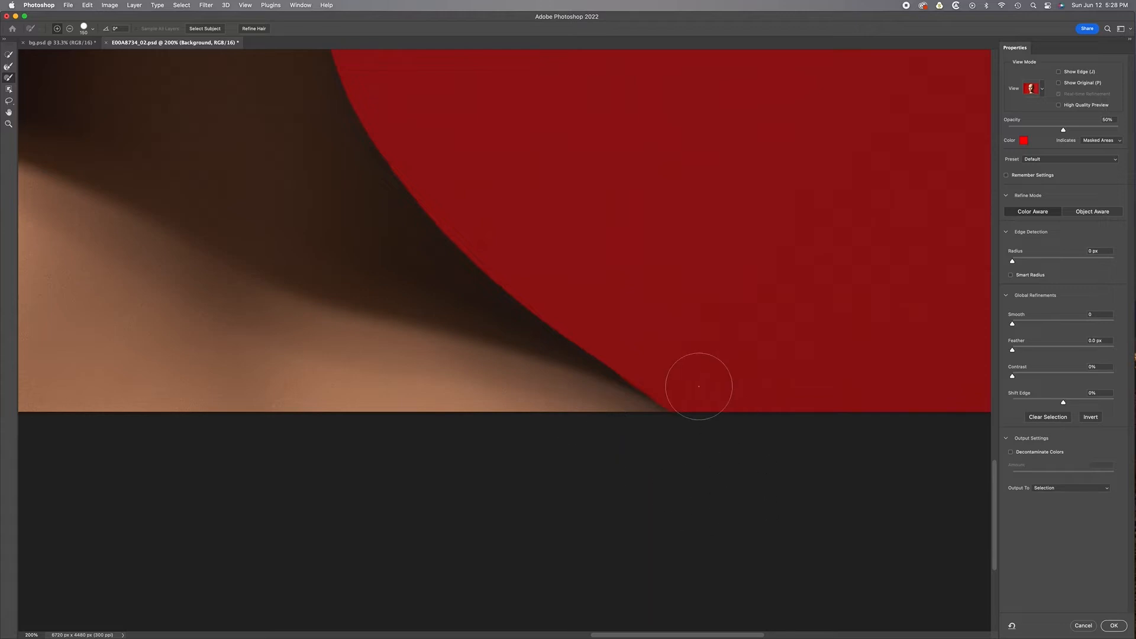
key("alt")
scroll(767, 371, "up", 4)
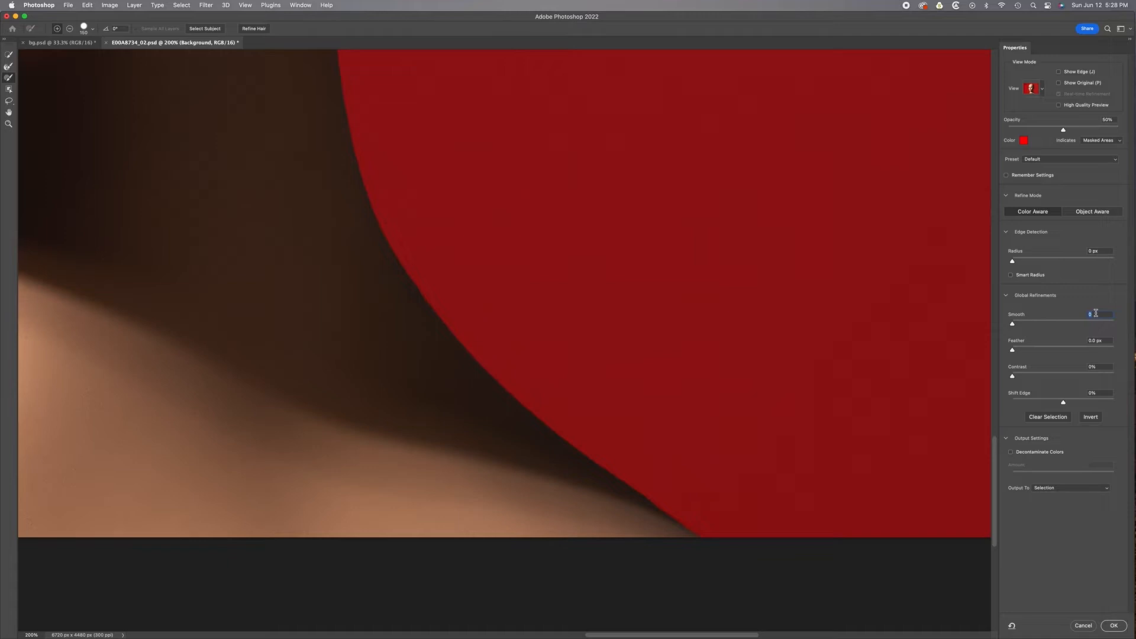
- Refine the selection with Smooth 4 and Feather 3 px, and turn it into a layer mask on the mannequin photo
type("4")
key("Tab")
type("3")
key("Tab")
left_click(1114, 626)
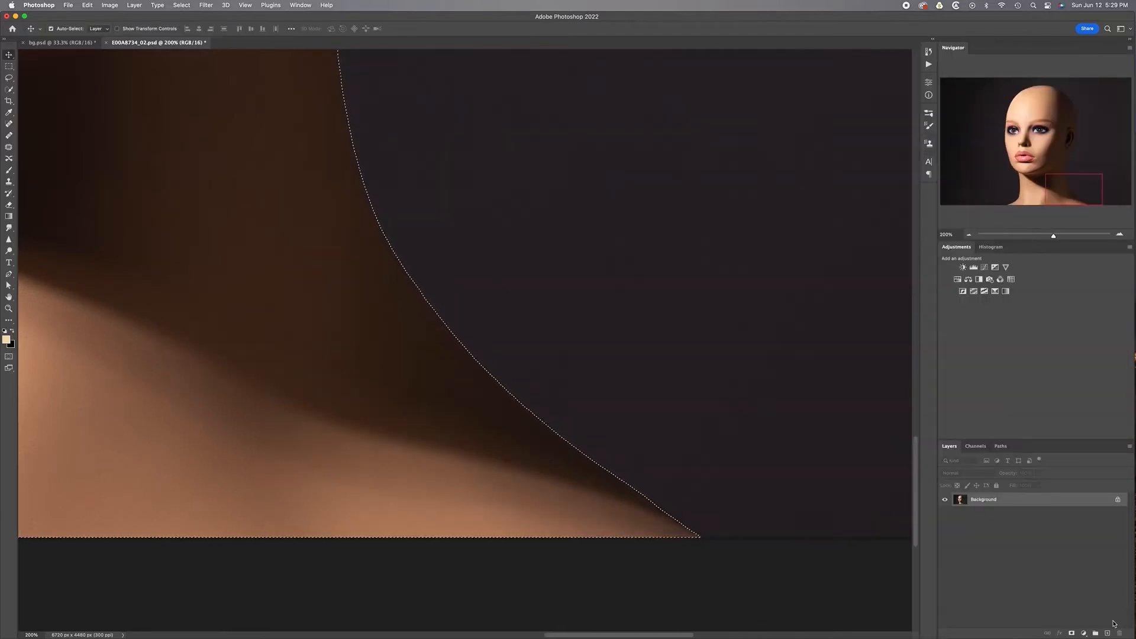
key("super+0")
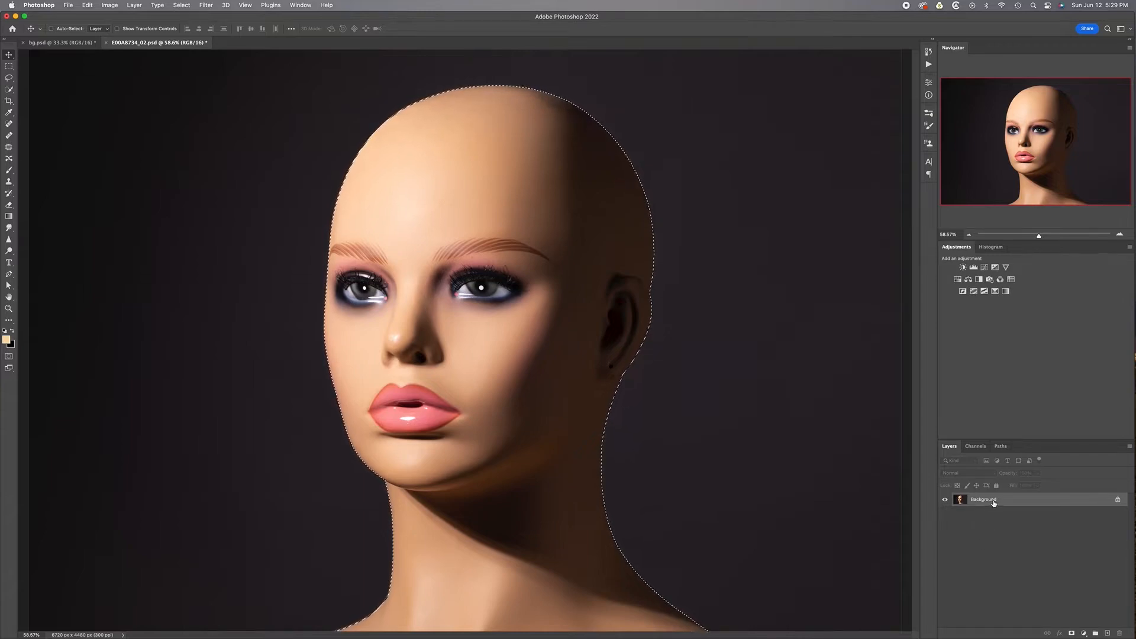
left_click(1072, 634)
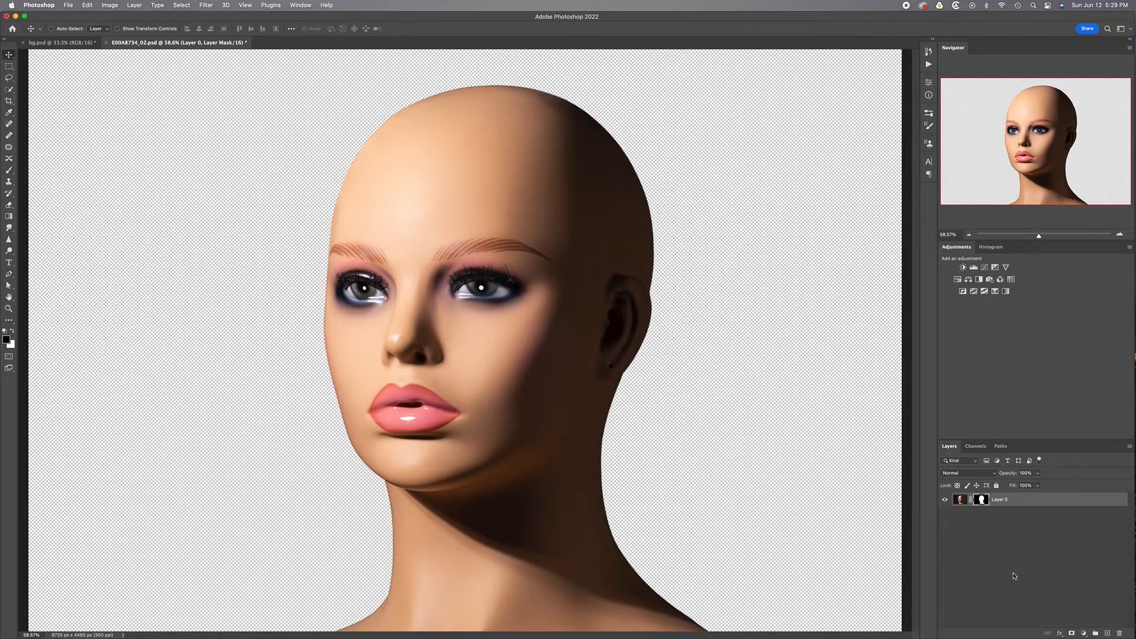
- Load the layer mask as a selection, copy the mannequin from the image itself and paste it into bg.psd
left_click(960, 501)
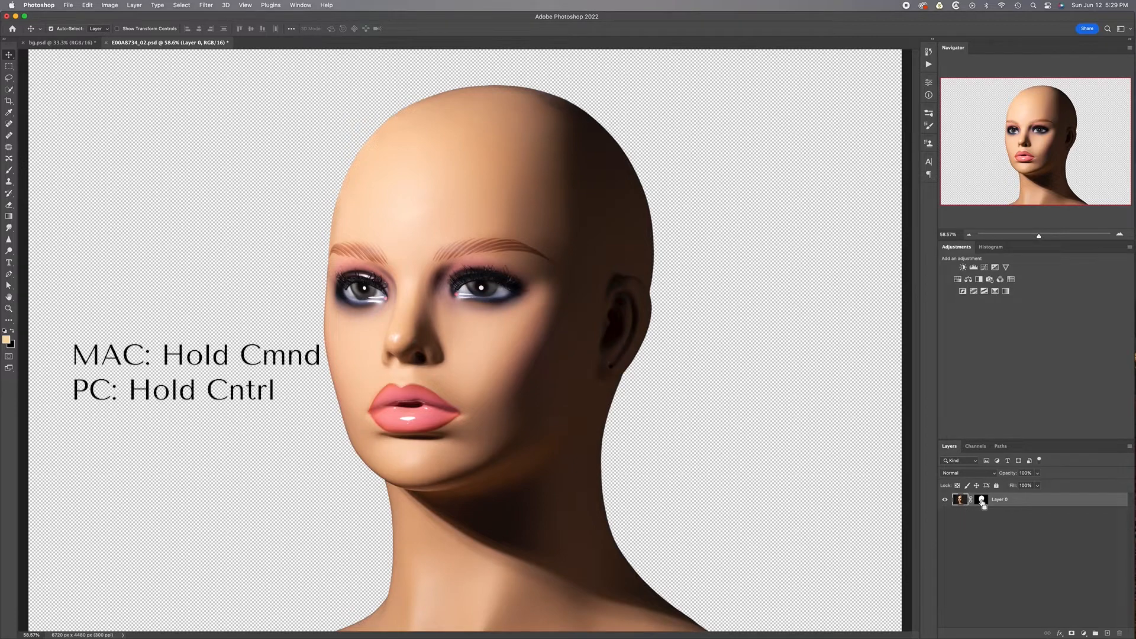
left_click(981, 501, "super")
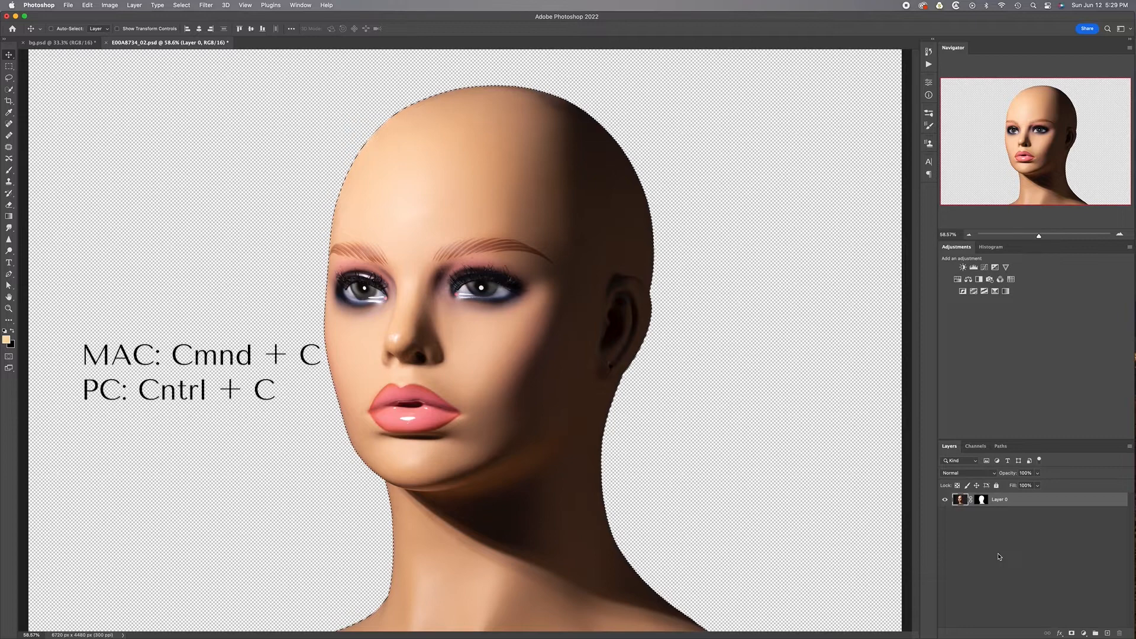
key("ctrl+Tab")
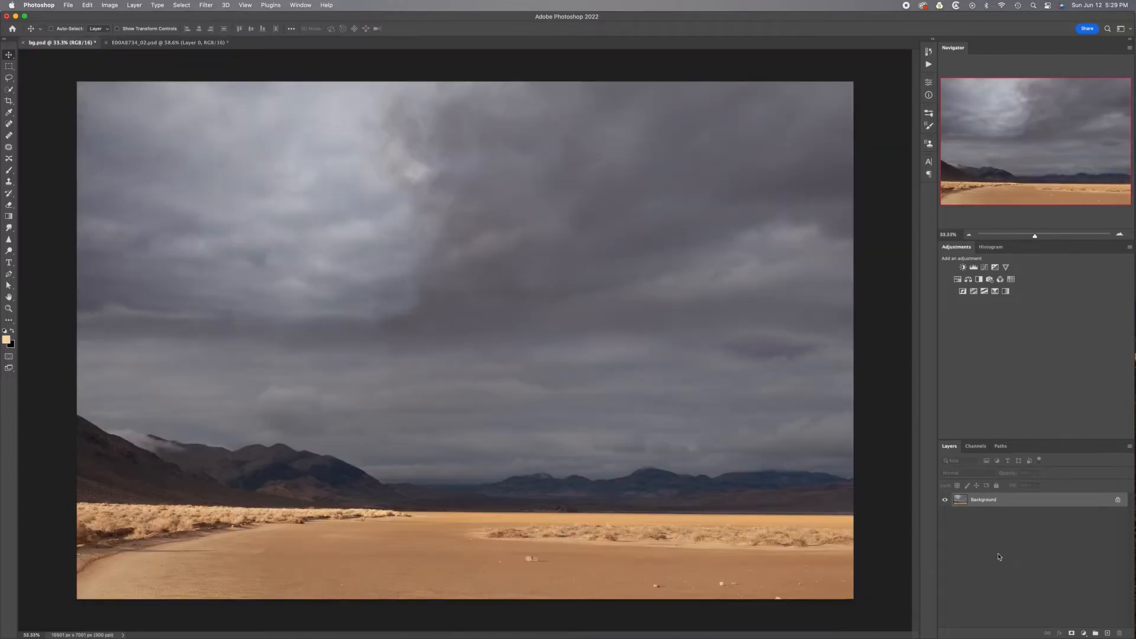
key("super+v")
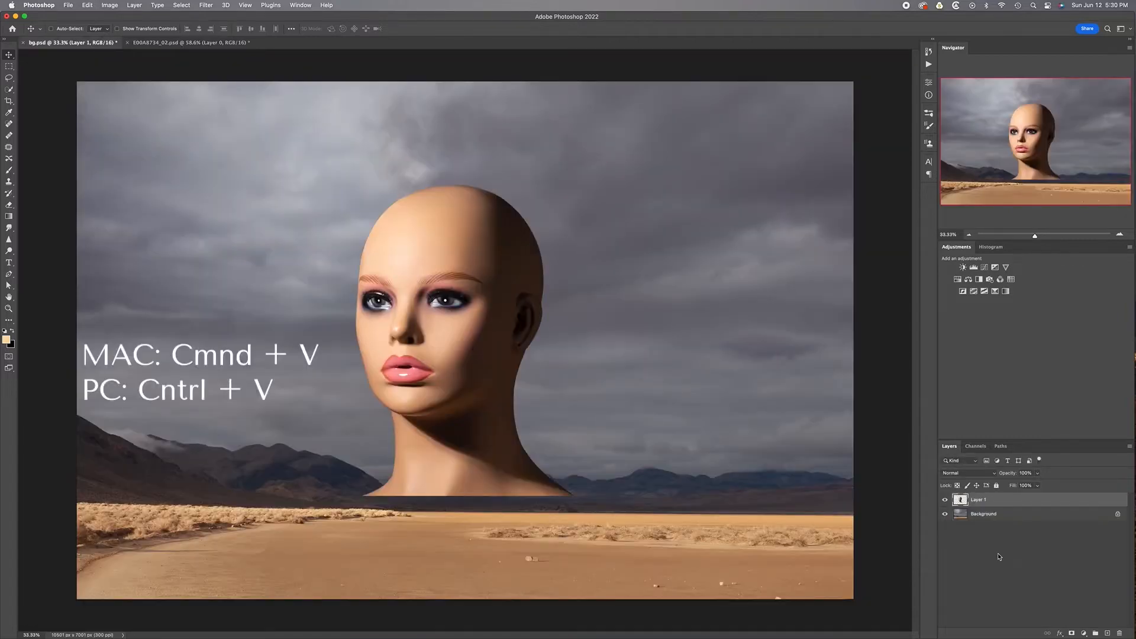
- Convert the pasted mannequin layer to a smart object and rename it "head"
right_click(1009, 504)
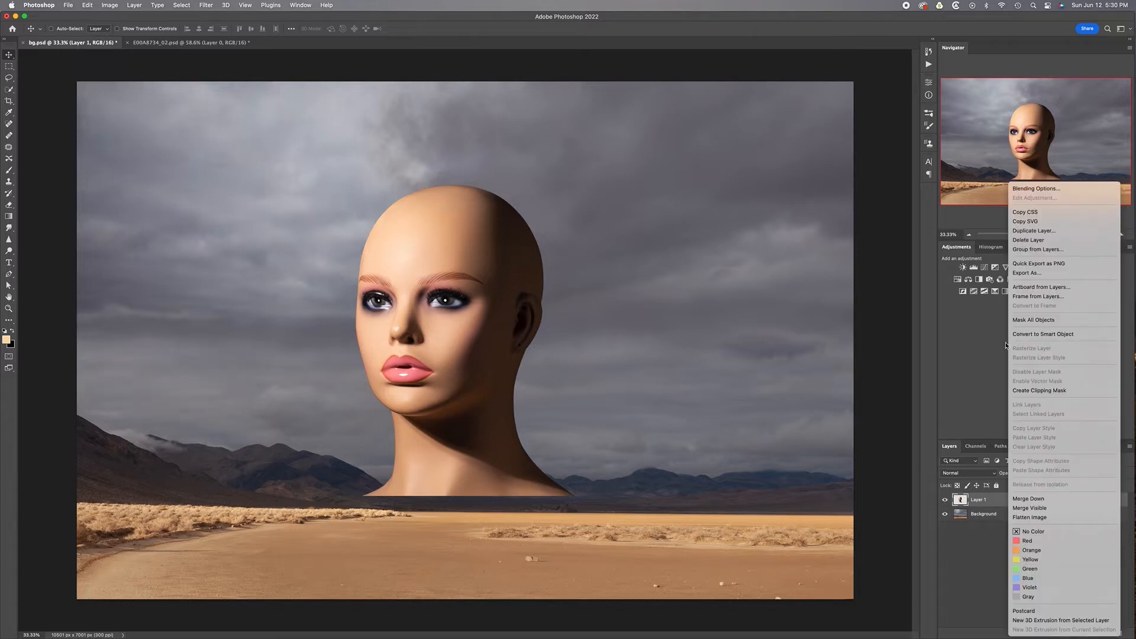
left_click(1034, 335)
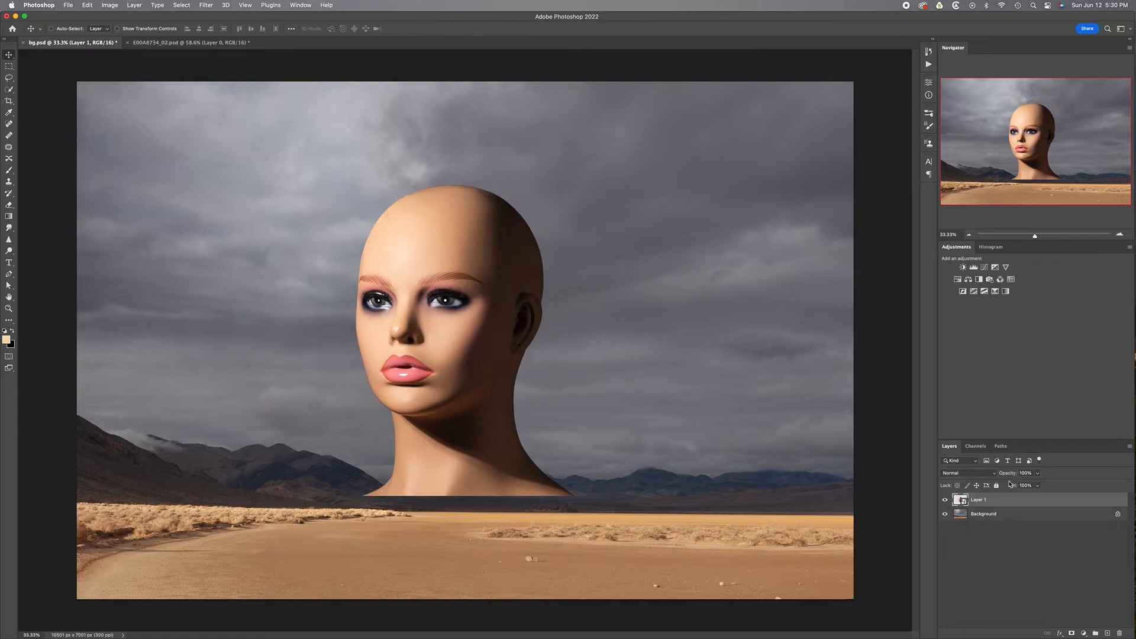
double_click(979, 500)
type("head")
key("Return")
- Place the head on the desert floor right of the image's centre, scaled proportionally to about 85.78% and rotated about 0.71°
left_click_drag(426, 325, 600, 363)
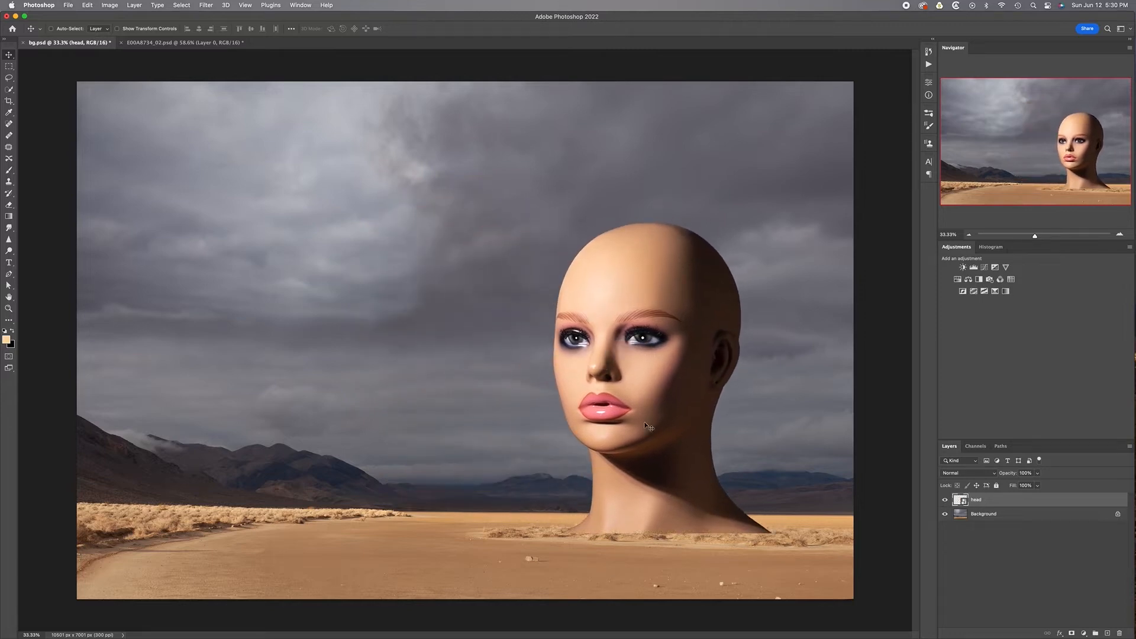
left_click_drag(637, 414, 629, 411)
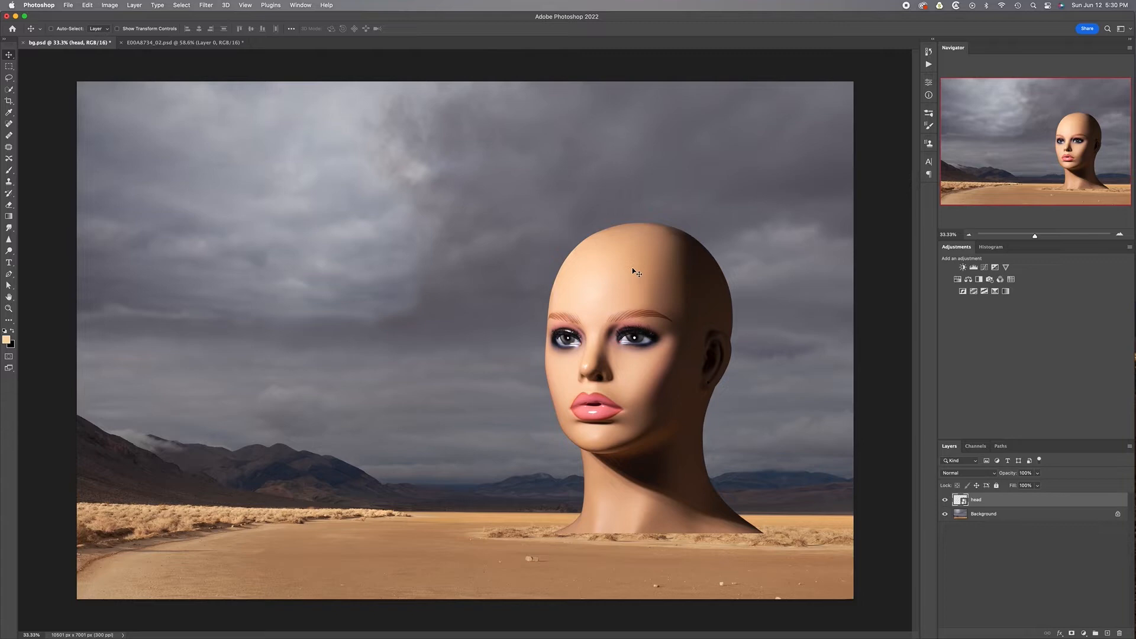
key("super+t")
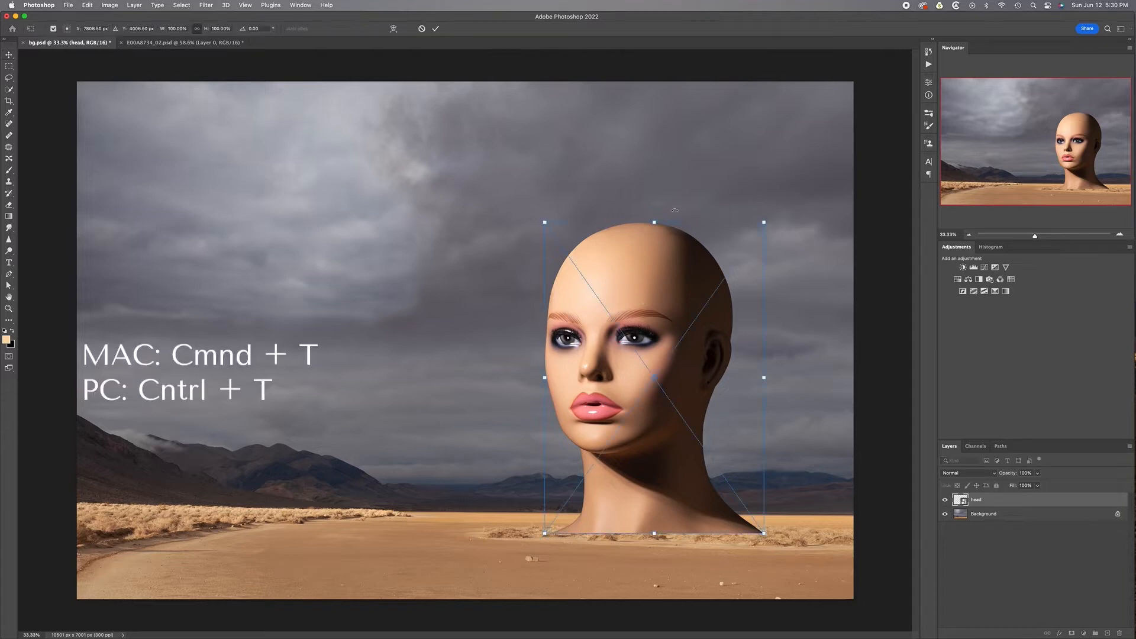
left_click_drag(655, 223, 655, 243)
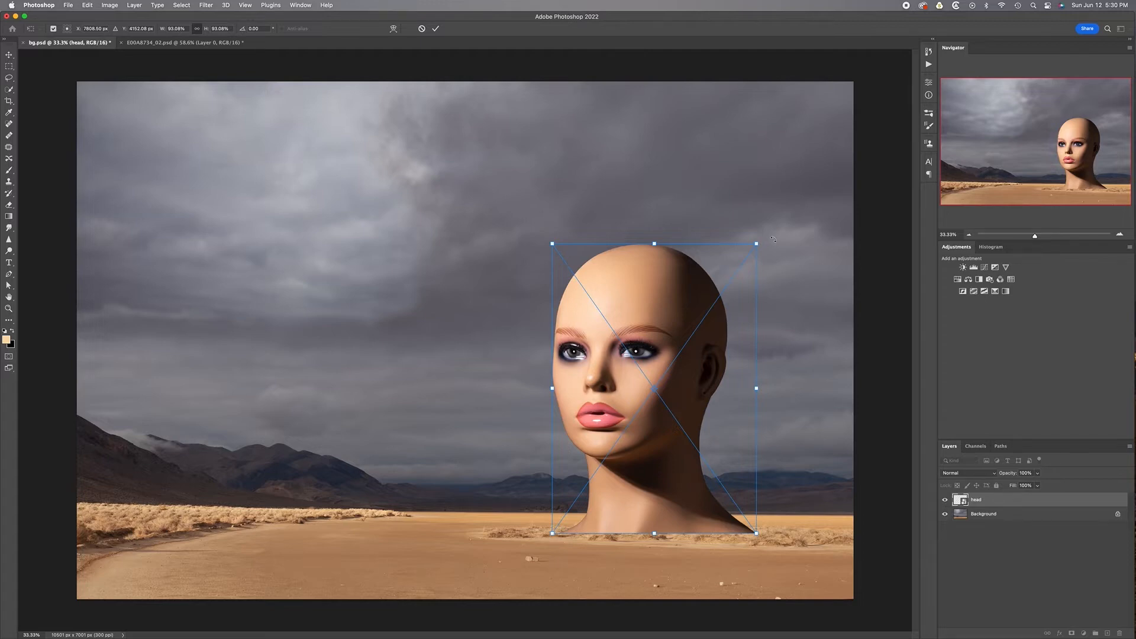
left_click_drag(772, 239, 774, 239)
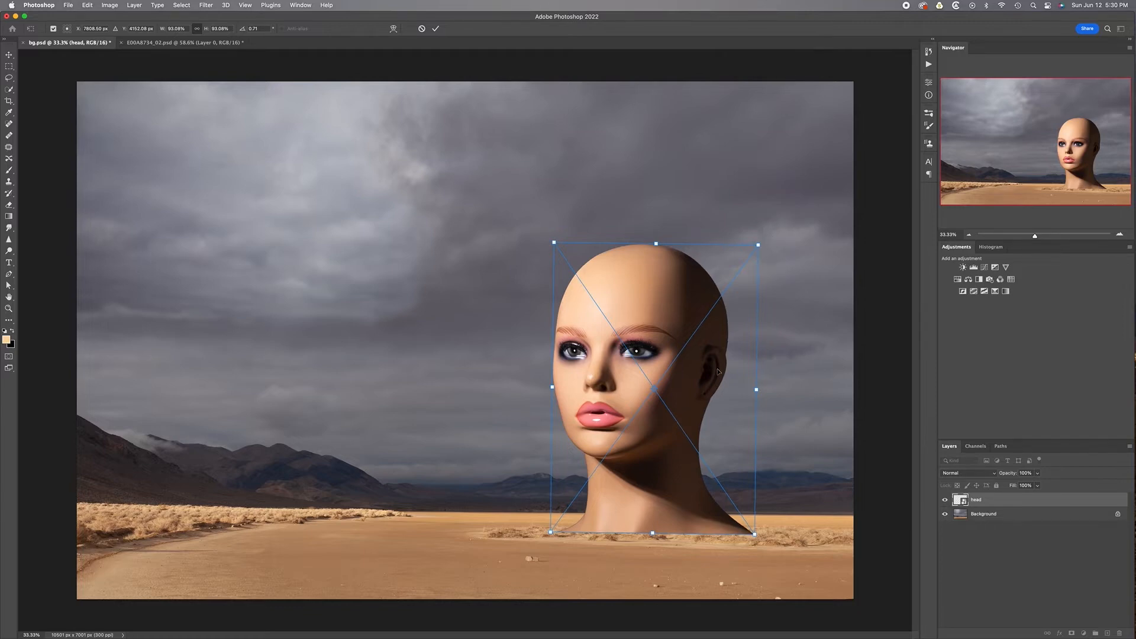
left_click_drag(666, 321, 658, 322)
left_click_drag(647, 245, 647, 266)
left_click_drag(663, 307, 658, 306)
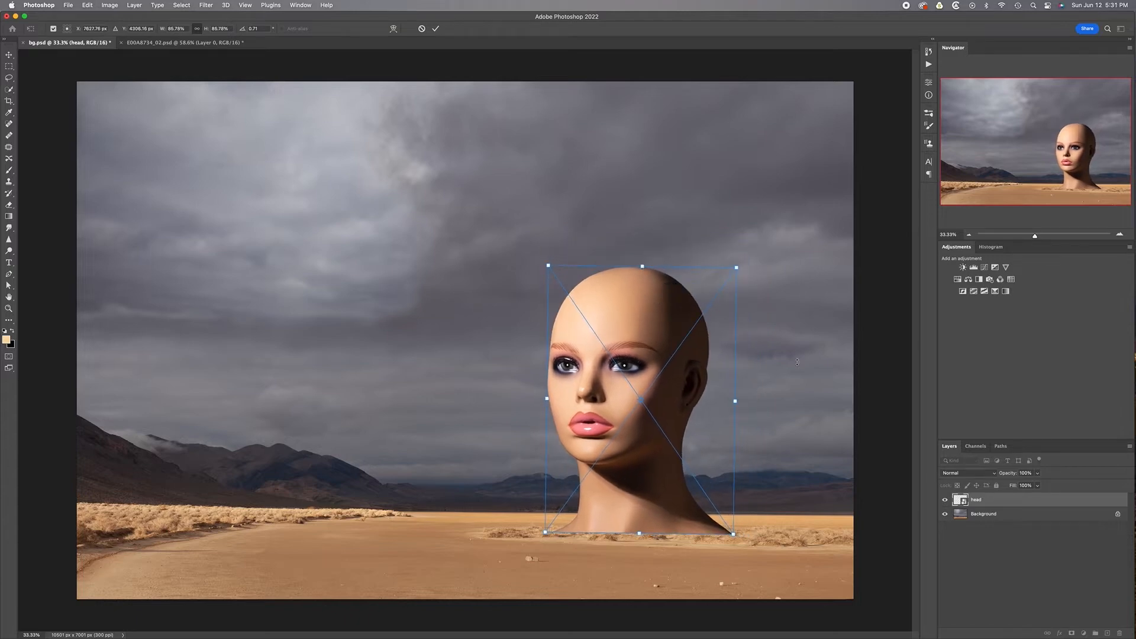
key("Down")
key("Down")
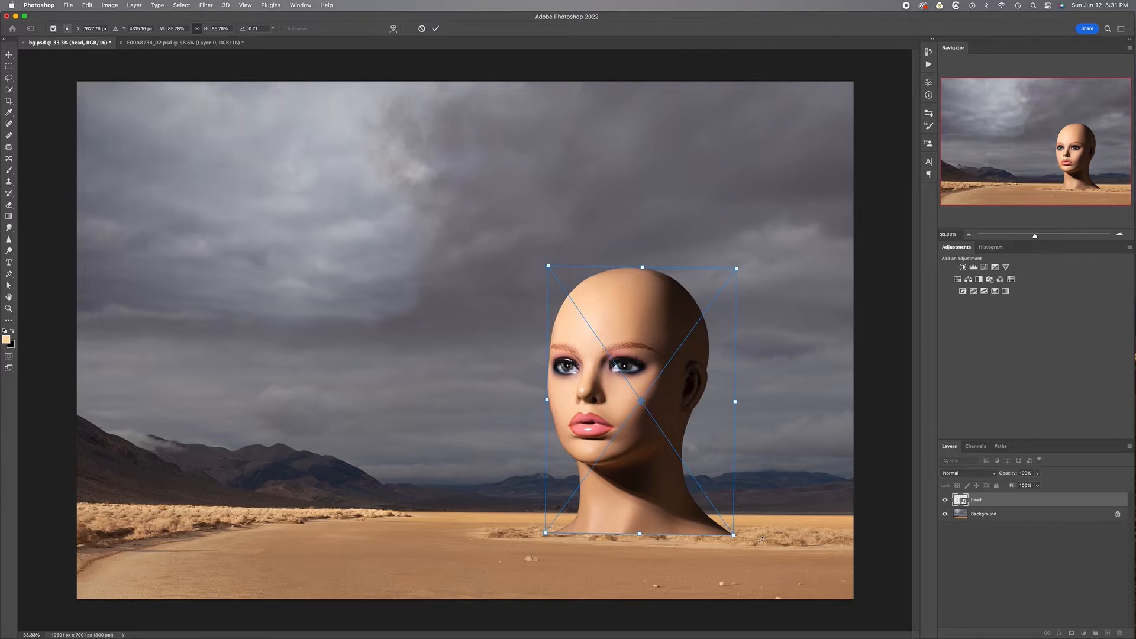
key("Return")
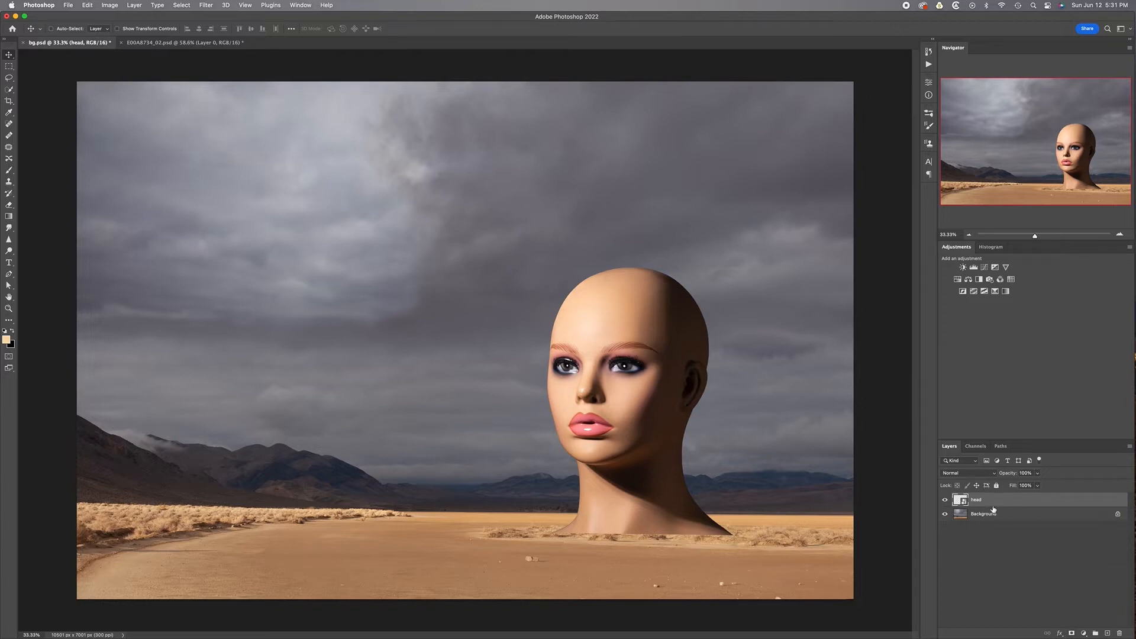
- Add a blank white layer mask to the head layer
left_click(1072, 635)
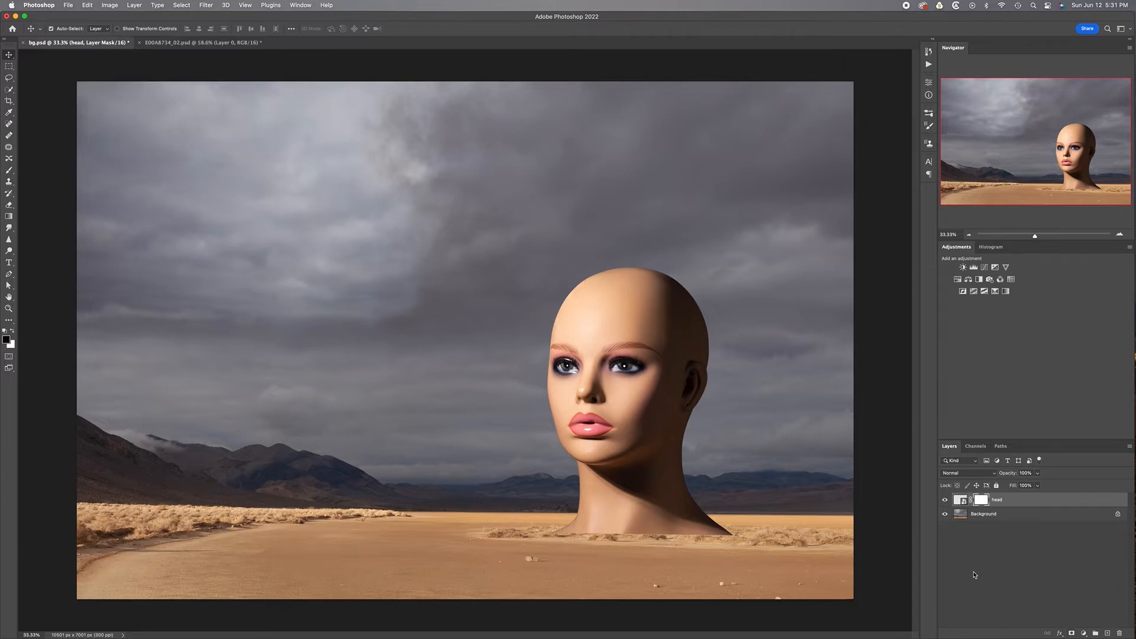
key("super+1")
scroll(684, 421, "right", 6)
scroll(684, 421, "down", 4)
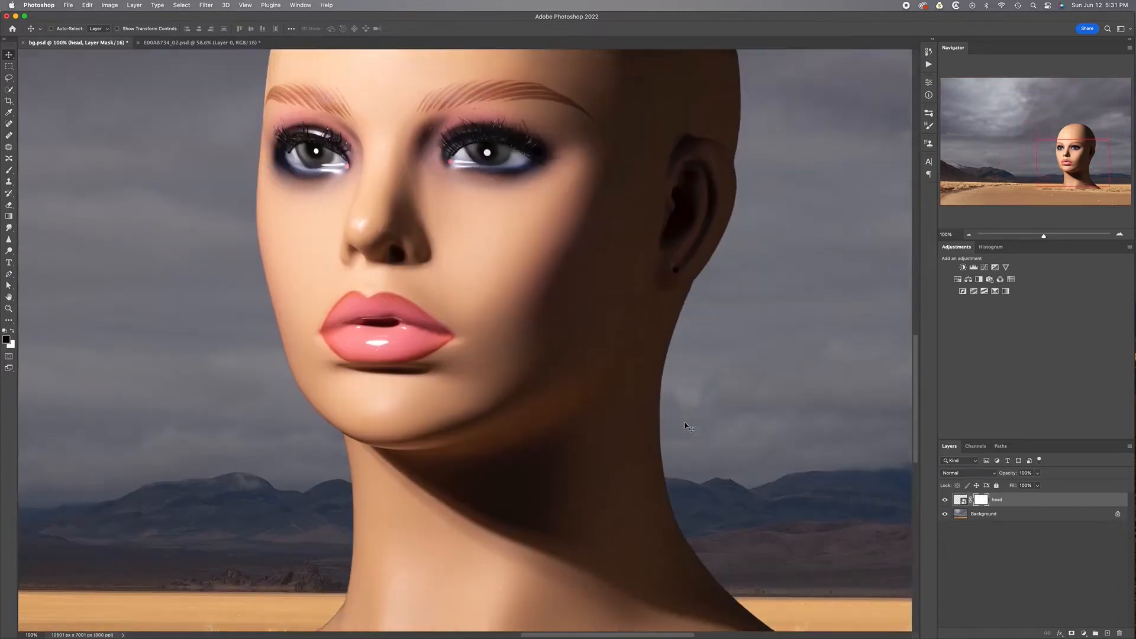
scroll(684, 424, "down", 6)
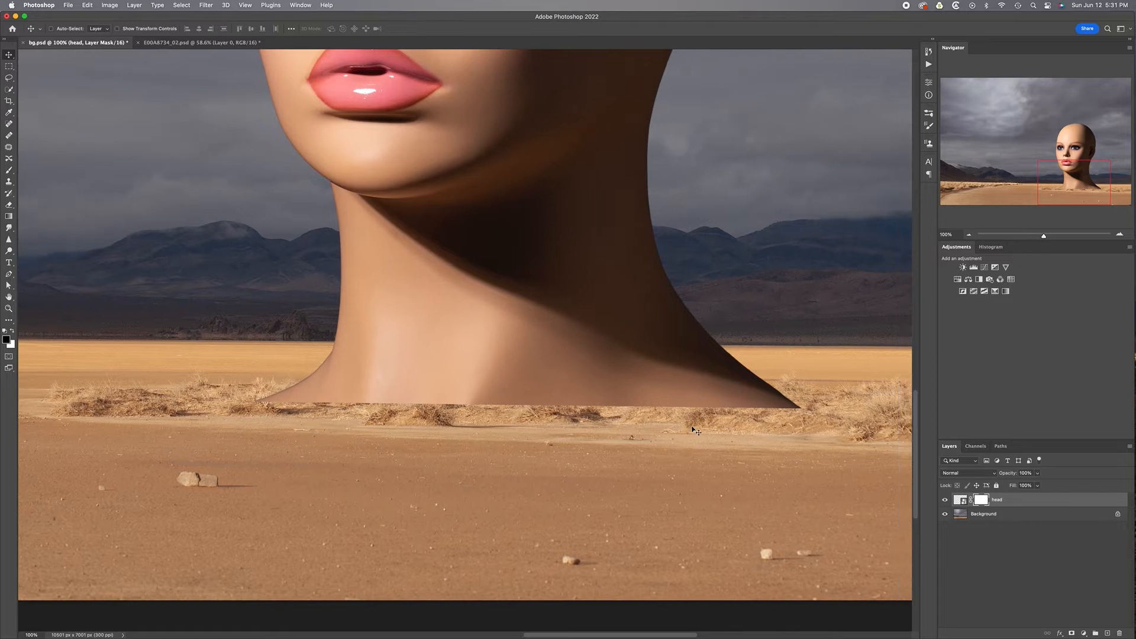
- Take up the Brush tool and check the pen-pressure flow control in its Transfer settings
key("b")
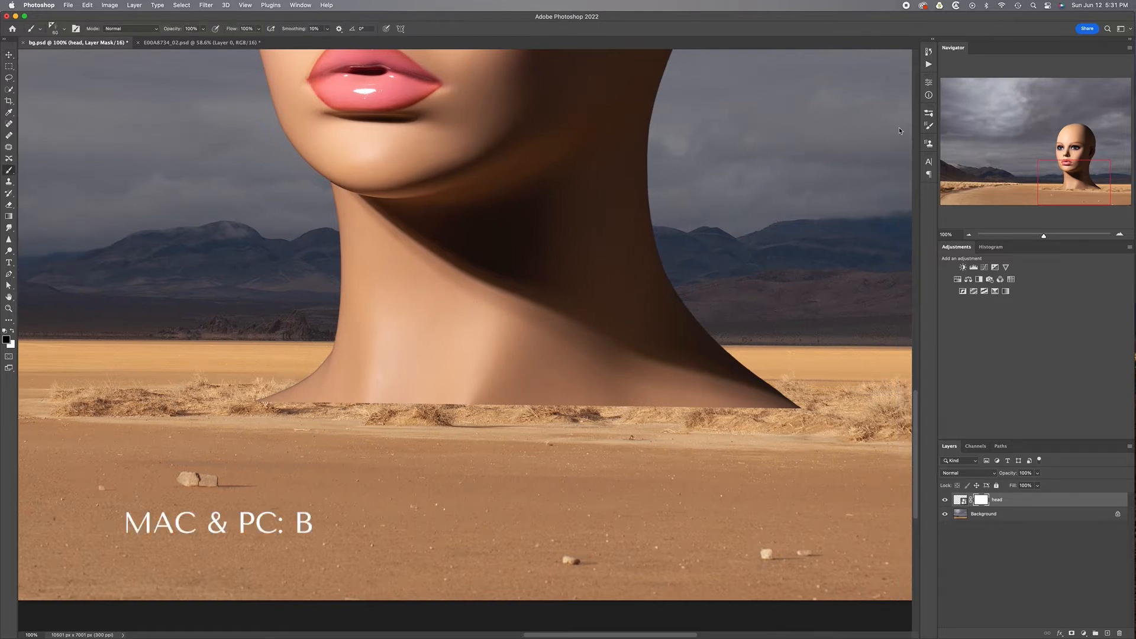
left_click(929, 113)
left_click(814, 156)
left_click(800, 110)
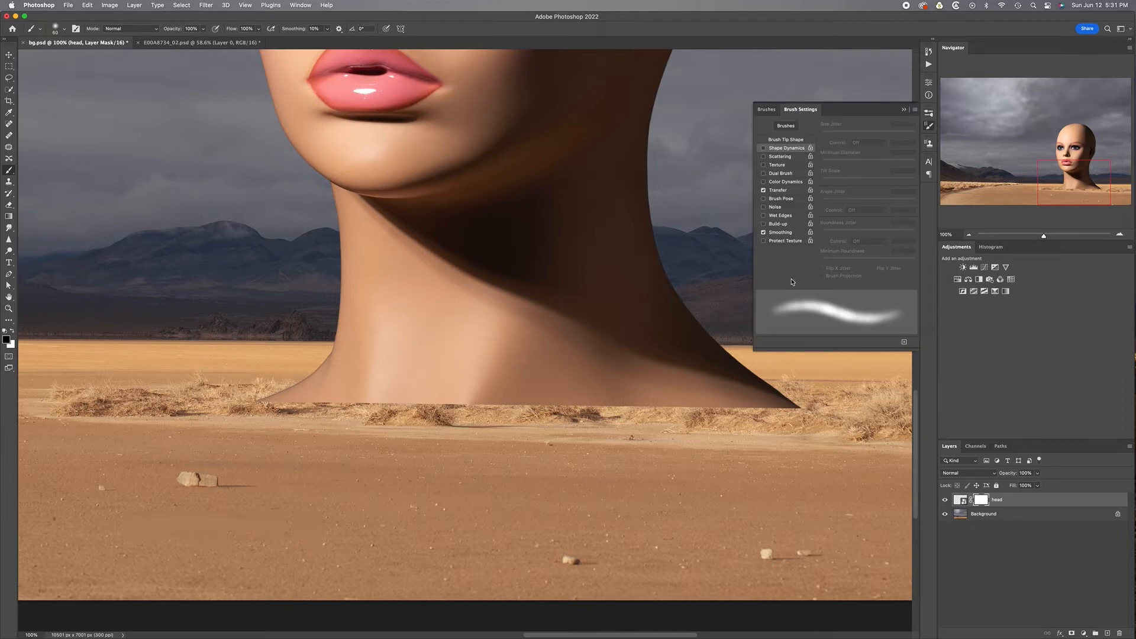
left_click(787, 191)
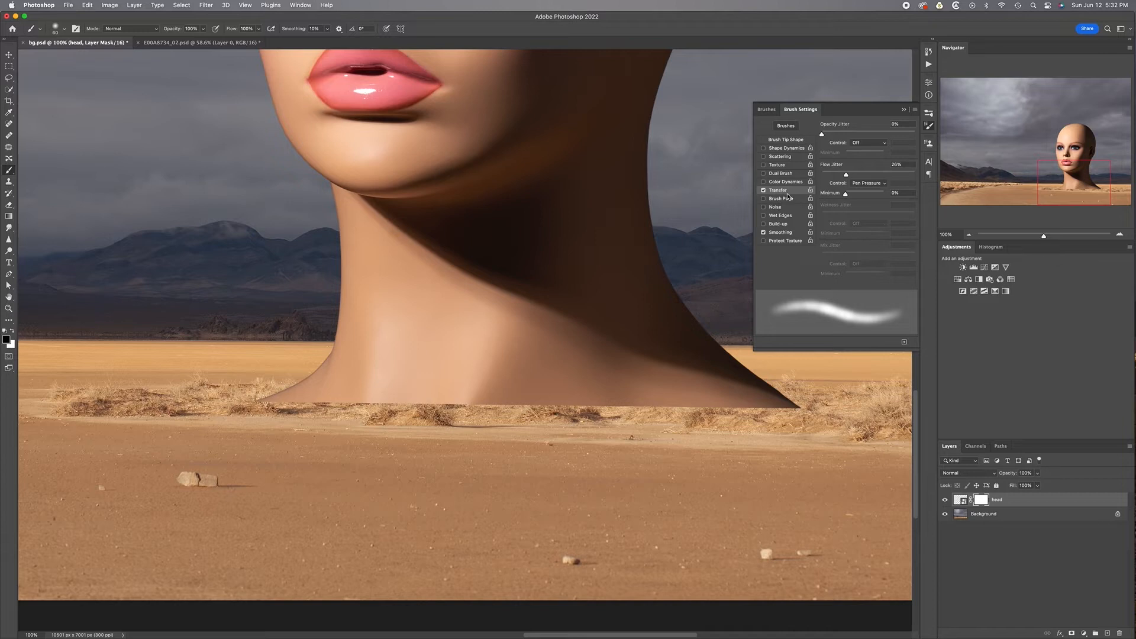
left_click(903, 111)
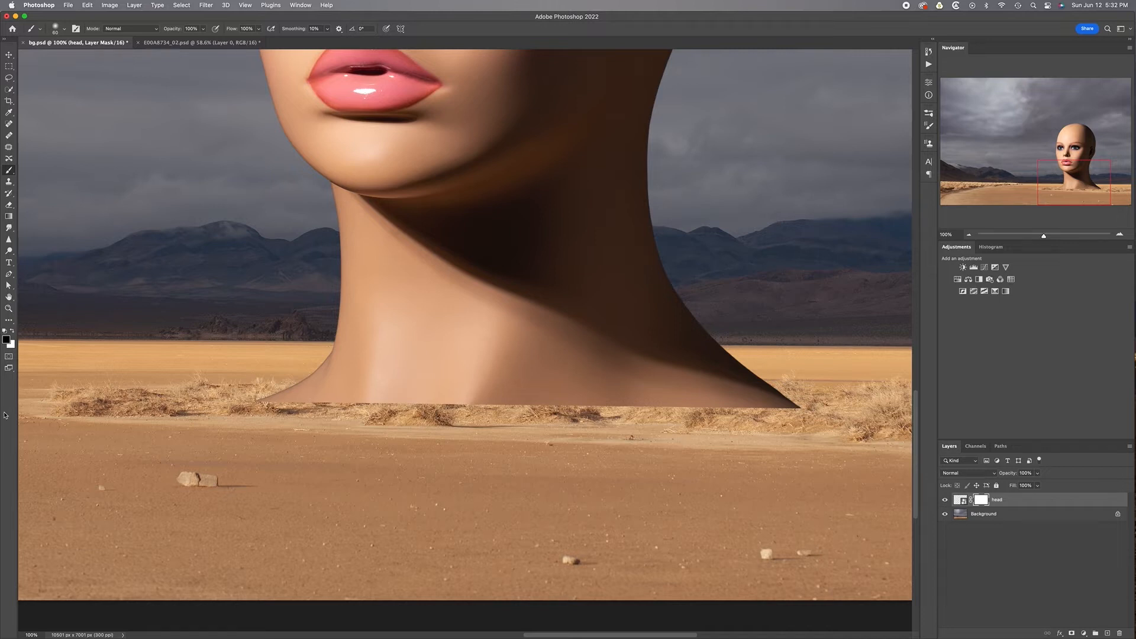
- Paint black on the head's layer mask along the neck's straight bottom edge to blend it into the dry brush
key("d")
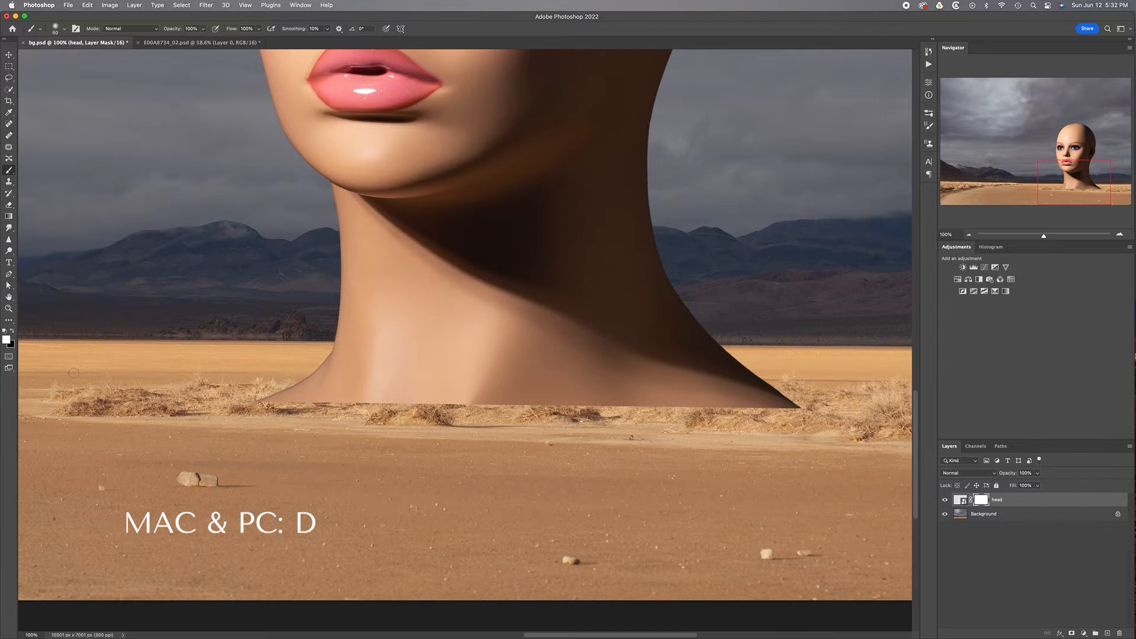
key("x")
key("x")
key("x")
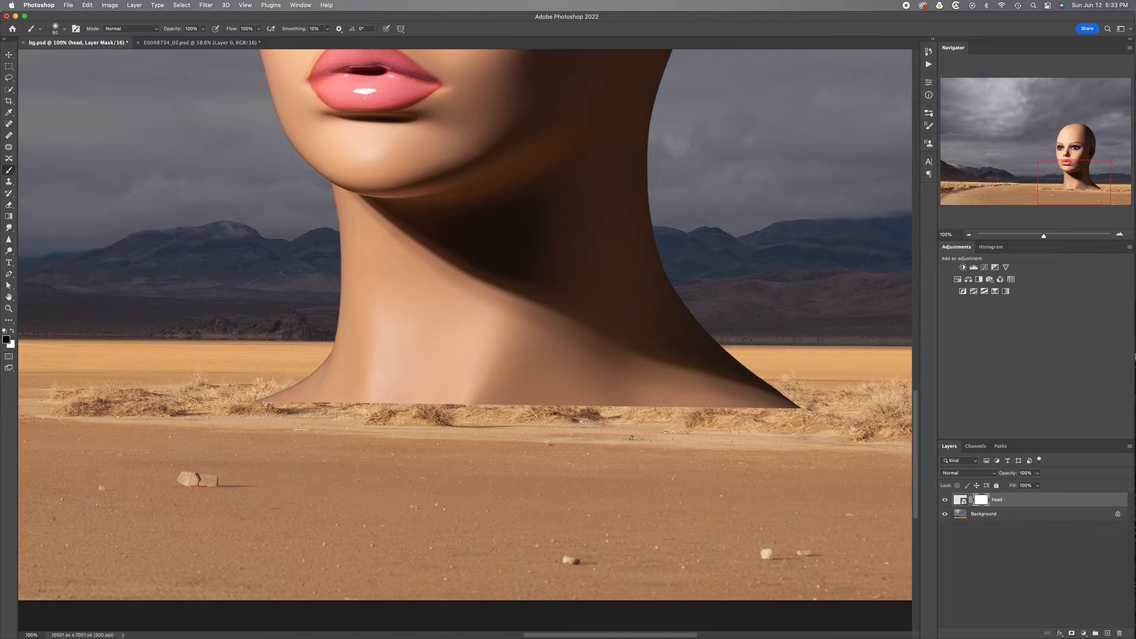
left_click_drag(287, 402, 300, 402)
left_click_drag(346, 403, 532, 401)
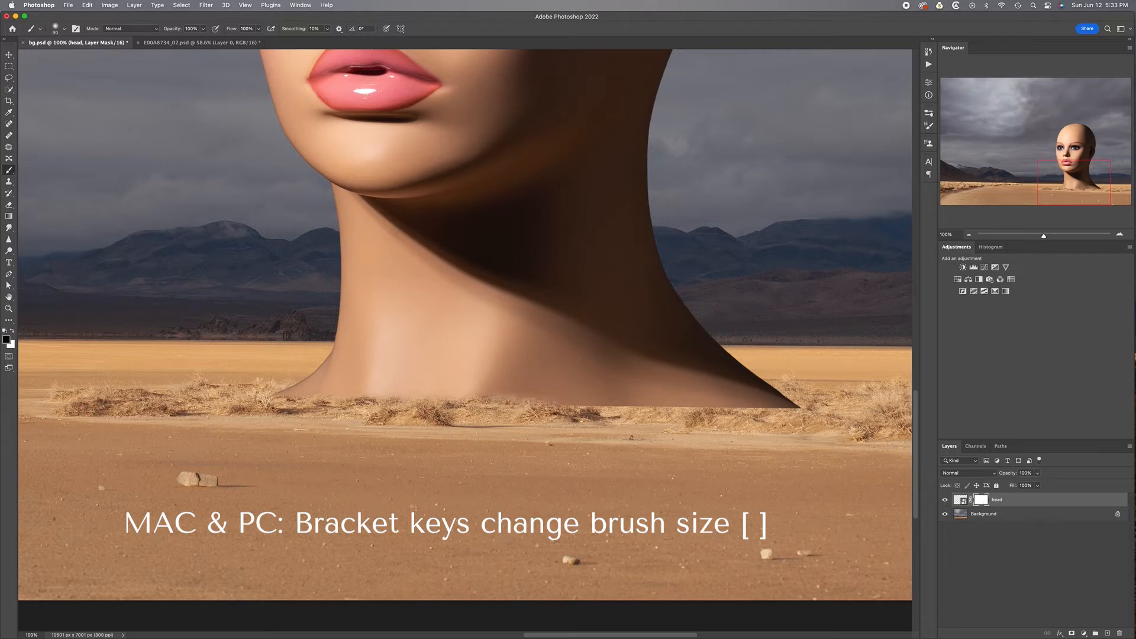
left_click_drag(599, 403, 798, 405)
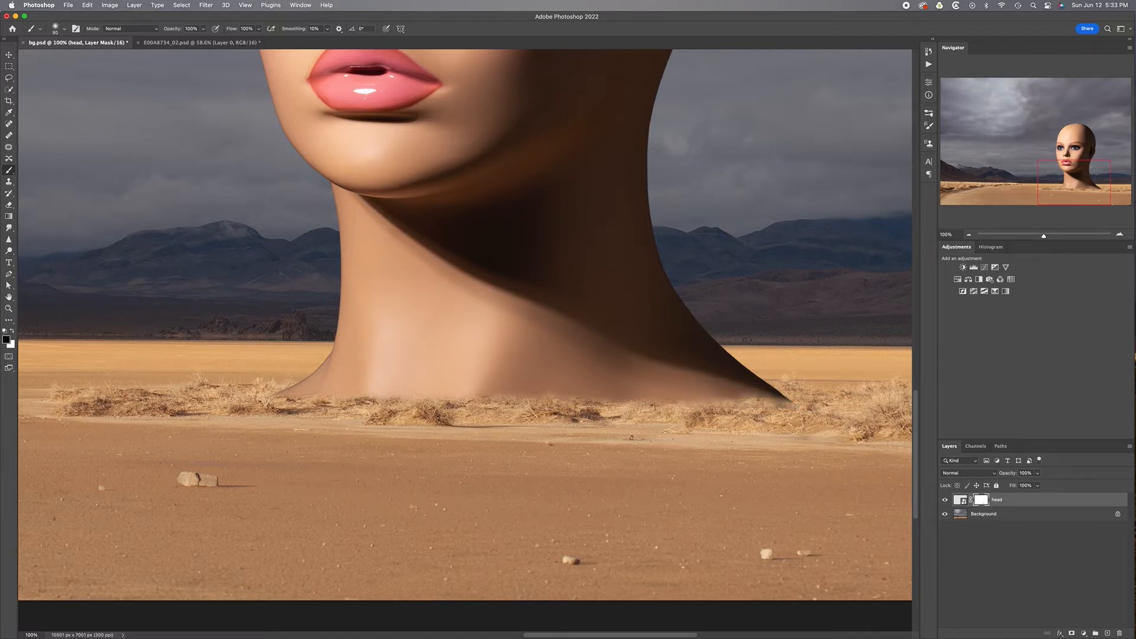
left_click_drag(680, 403, 693, 403)
- Pick the grass brush from the Leaves and Grass set and enlarge it to 400 px
left_click(929, 114)
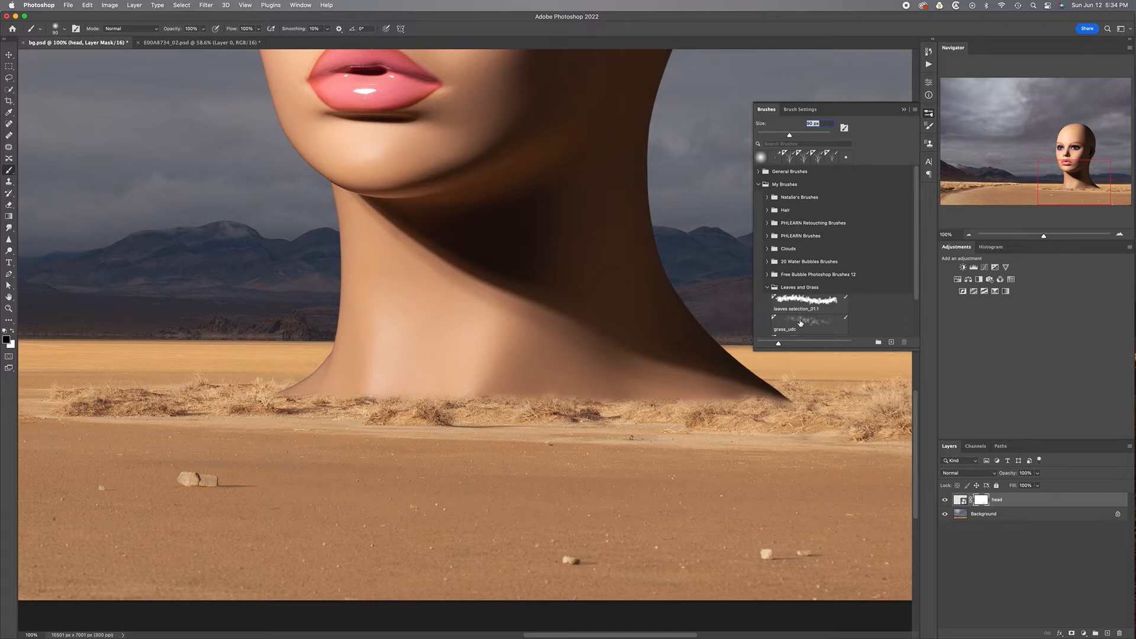
left_click(808, 327)
key("bracketright")
key("bracketright")
key("bracketright")
key("bracketright")
key("bracketright")
key("bracketright")
key("bracketright")
key("bracketright")
- Set the grass brush's Angle Jitter to 16%, try a stamp on the neck and undo it
left_click(800, 112)
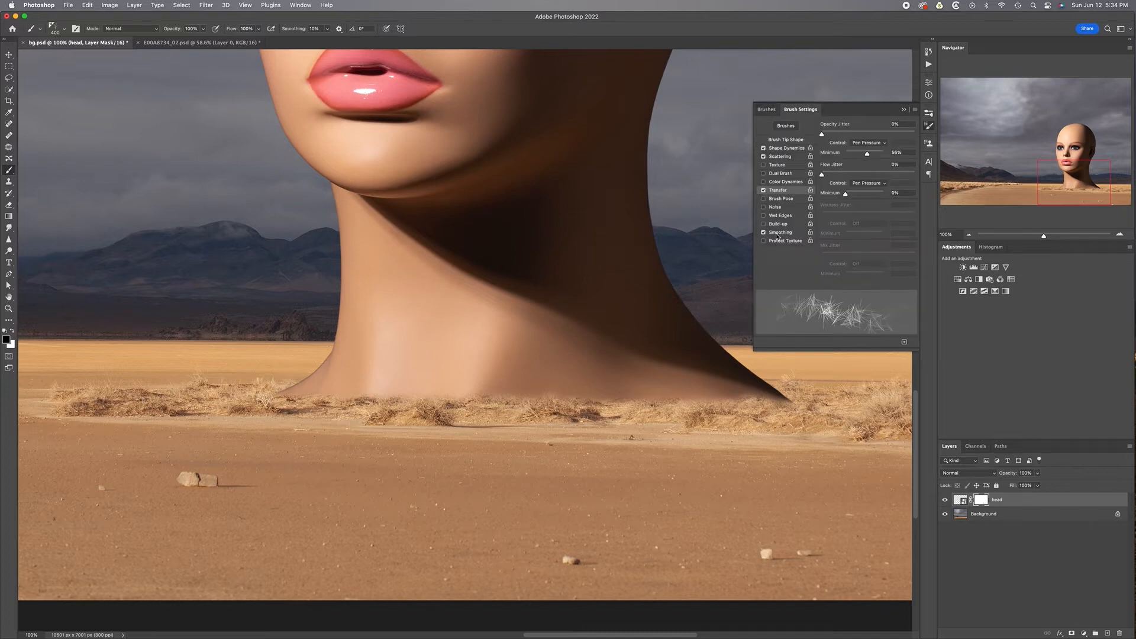
left_click(786, 149)
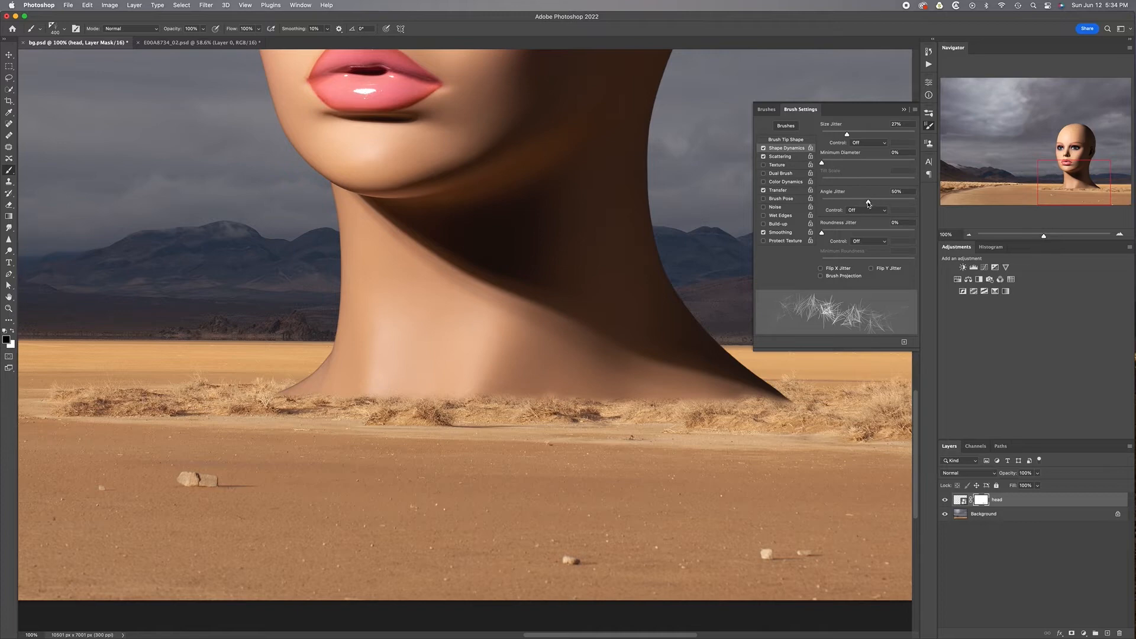
left_click_drag(868, 203, 842, 203)
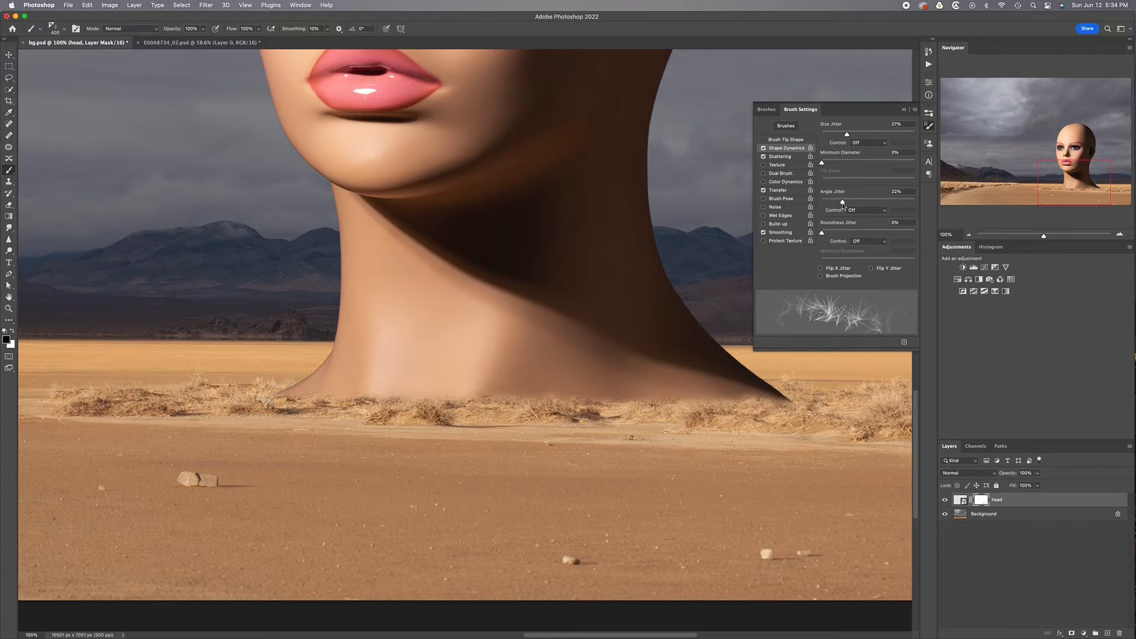
left_click_drag(843, 202, 842, 206)
left_click_drag(839, 203, 838, 204)
left_click_drag(837, 203, 837, 204)
left_click(447, 337)
key("super+z")
- Rotate the grass brush's tip shape to an angle of -64°
left_click(766, 110)
left_click(792, 111)
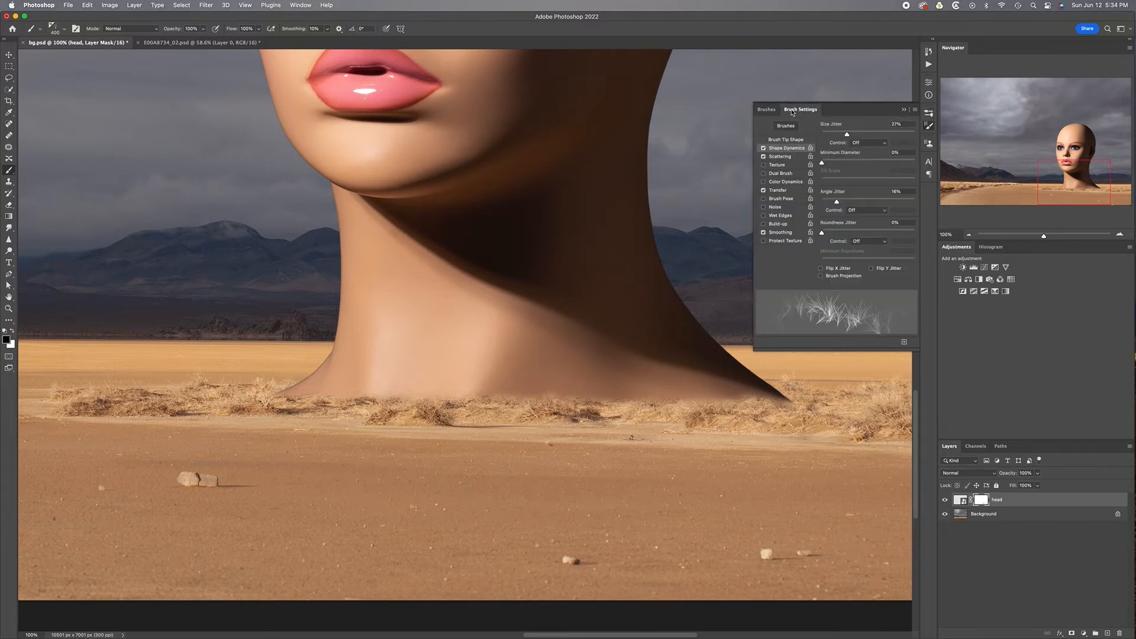
left_click(782, 140)
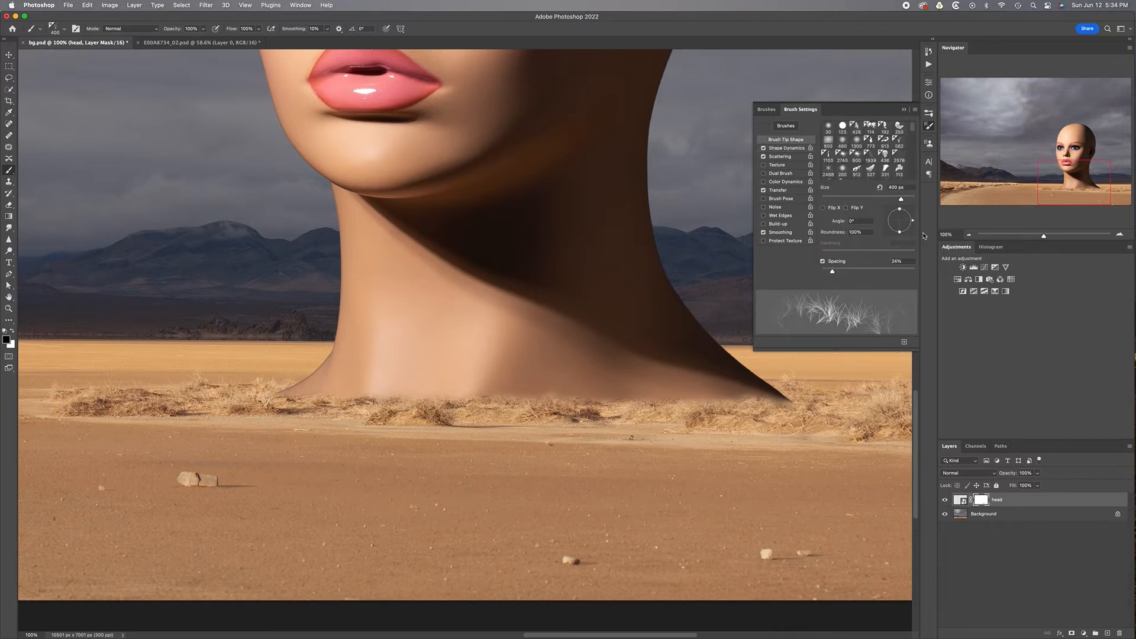
left_click_drag(916, 220, 907, 234)
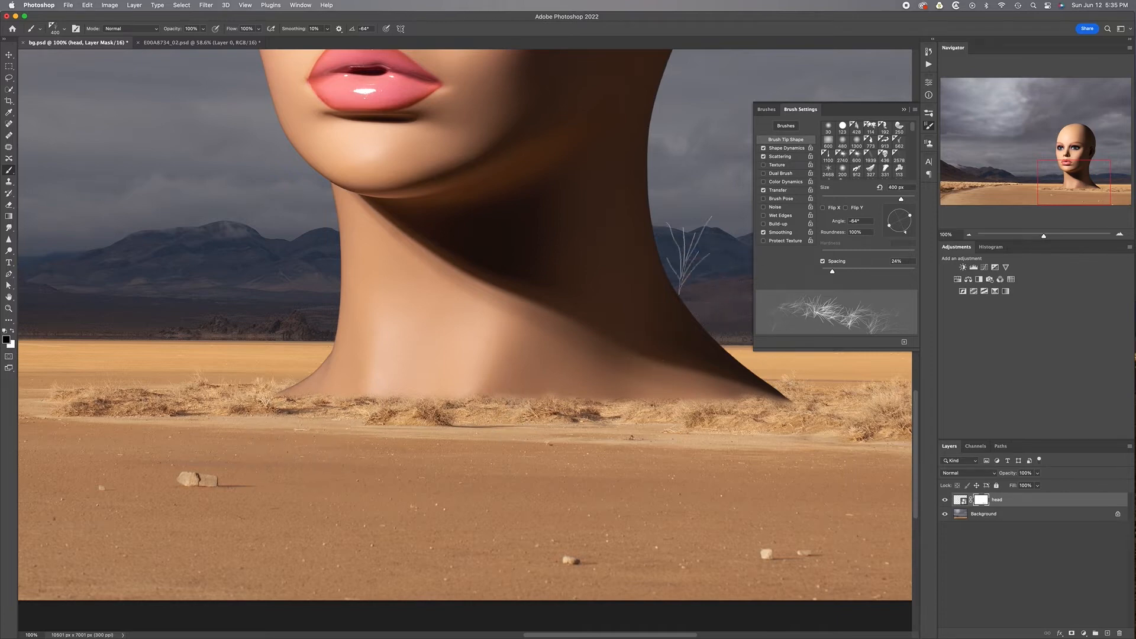
- Set the grass brush's Size Jitter to 45% and its Scatter to 71% on both axes
left_click(778, 149)
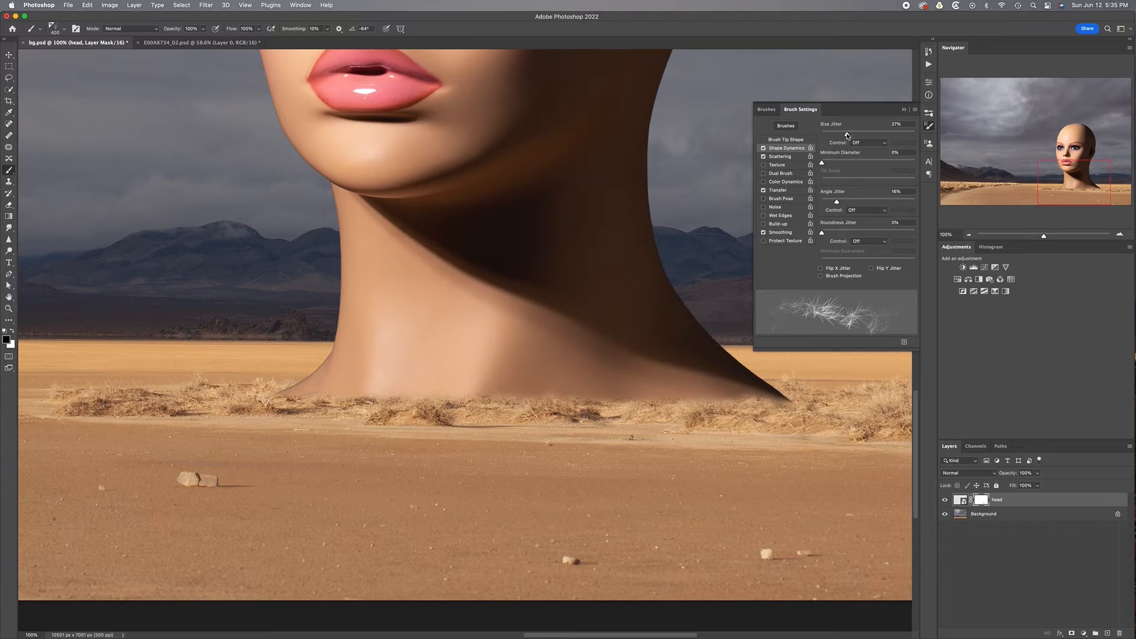
left_click_drag(846, 135, 862, 132)
left_click(796, 157)
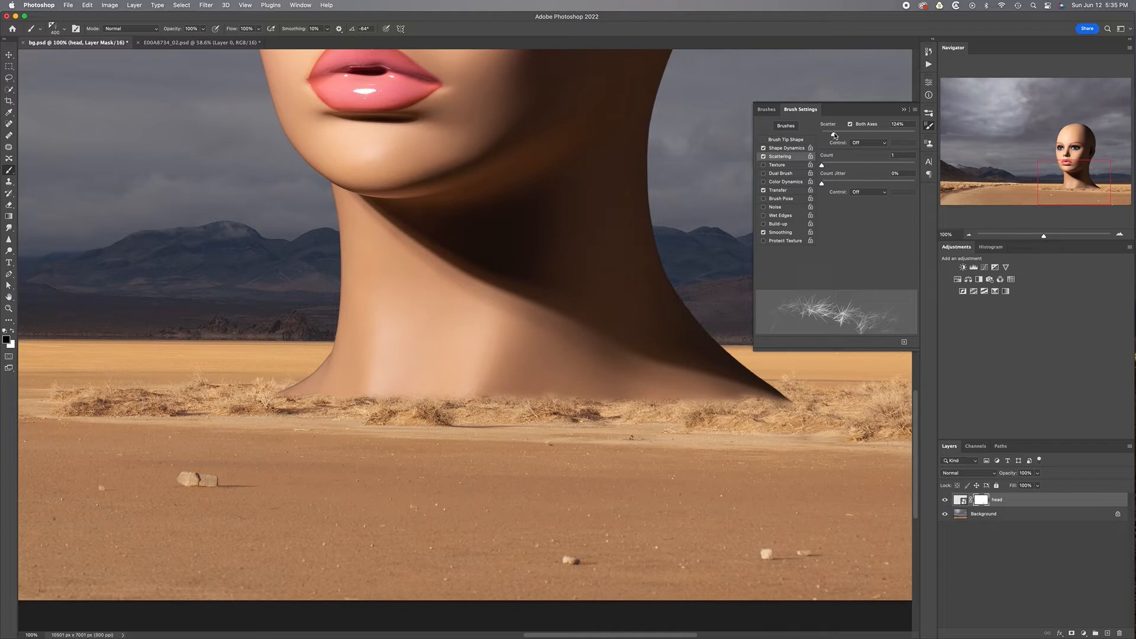
left_click_drag(833, 135, 828, 137)
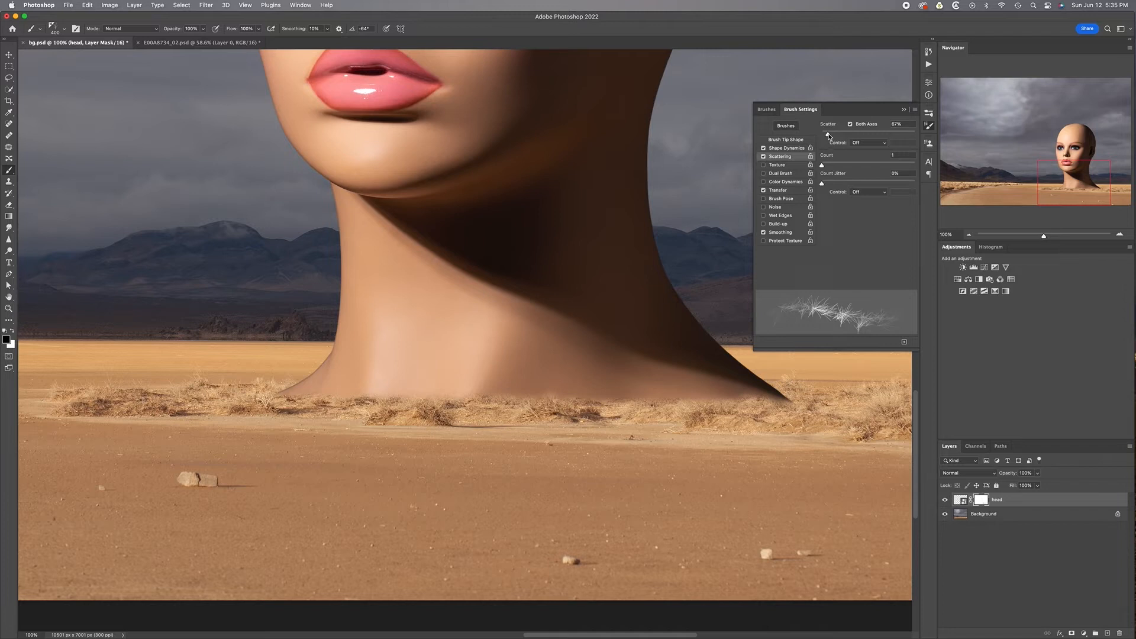
left_click(904, 112)
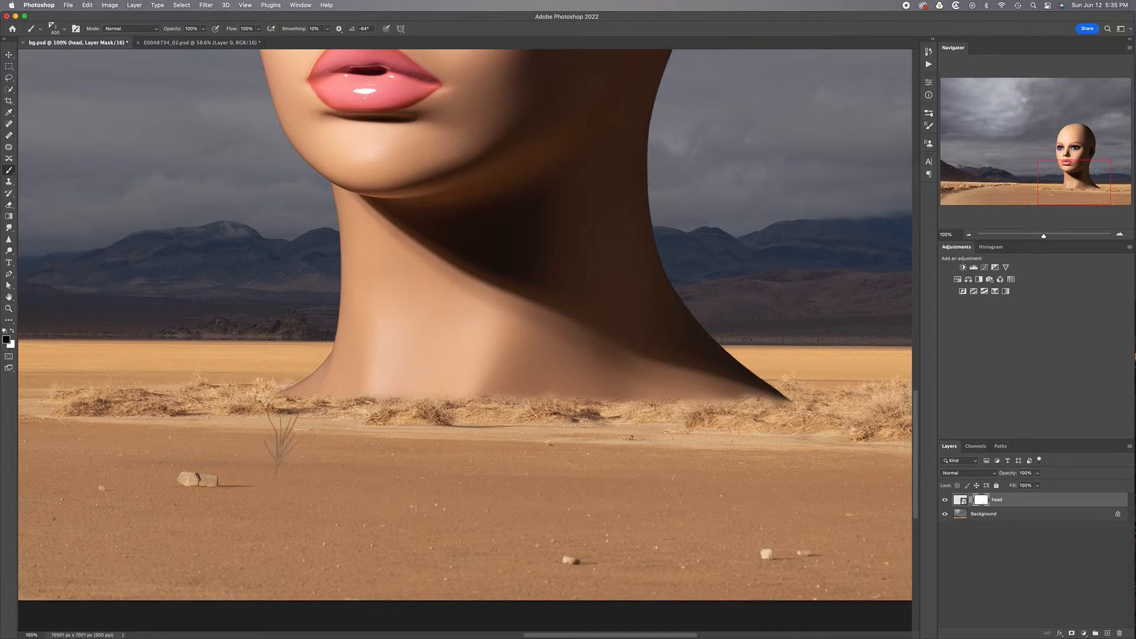
- Reduce the grass brush to 150 px and paint black grass strokes on the mask along the neck's lower left edge
key("bracketleft")
key("bracketleft")
key("bracketleft")
key("bracketleft")
key("bracketleft")
key("bracketleft")
left_click_drag(383, 402, 404, 405)
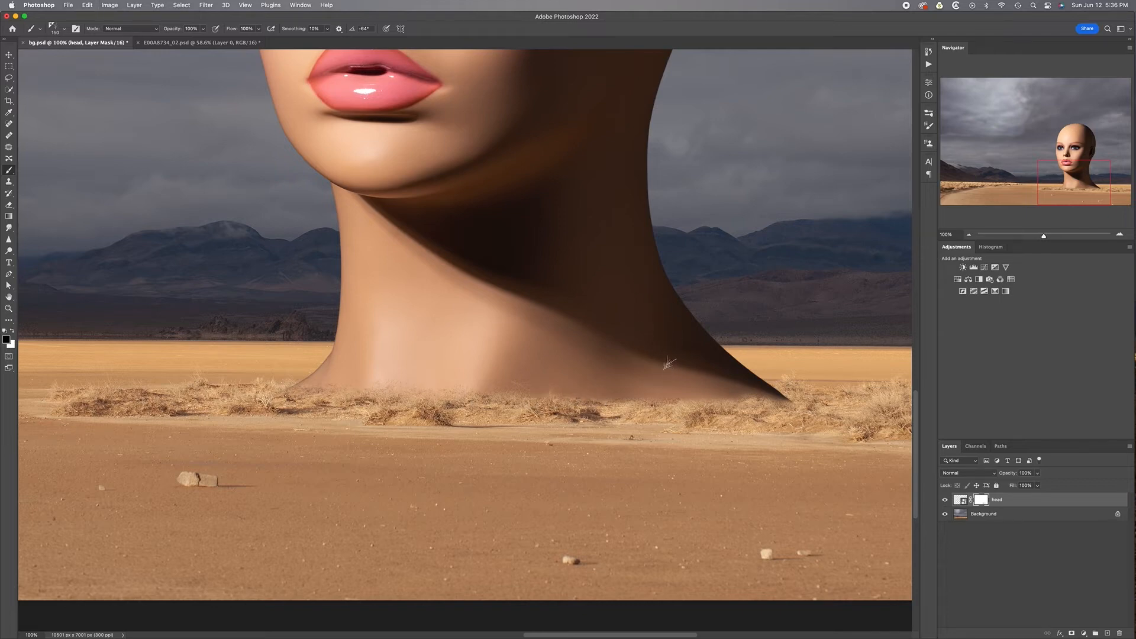
- Set the grass brush's Size Jitter to 39% and mask more grass strokes along the neck's lower right edge
left_click(929, 113)
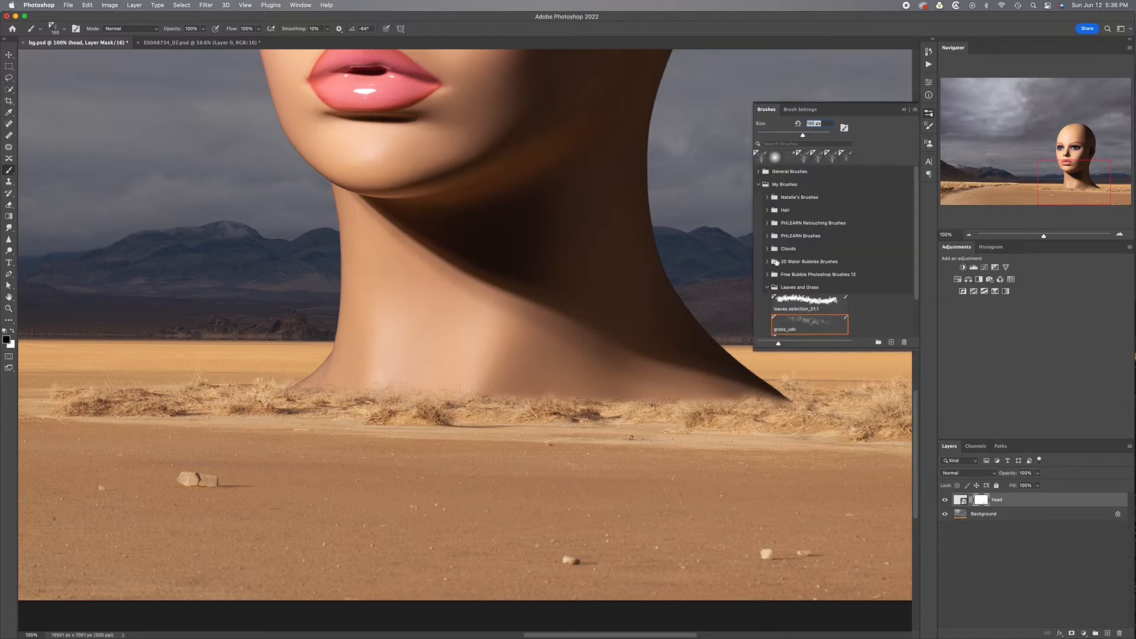
left_click(801, 109)
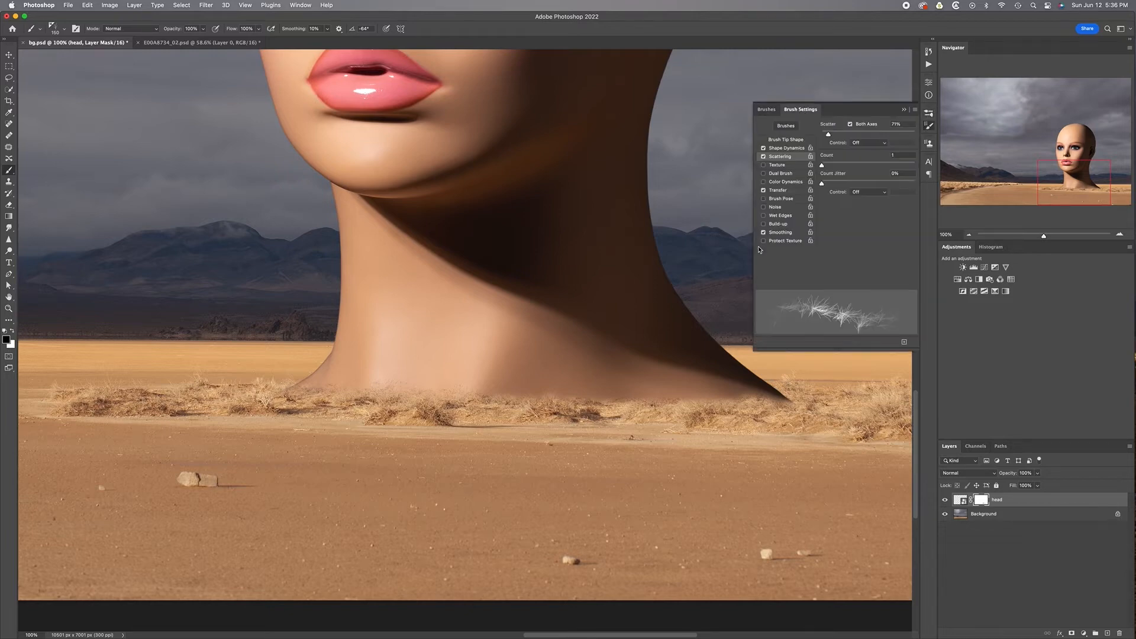
left_click(786, 148)
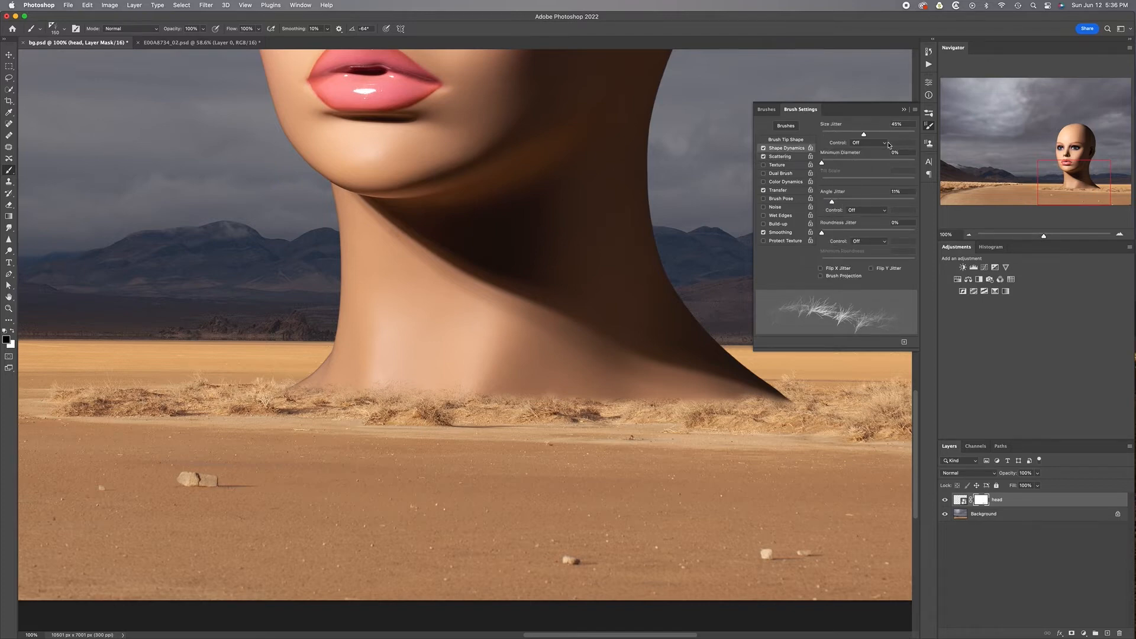
left_click_drag(866, 135, 857, 134)
left_click(904, 110)
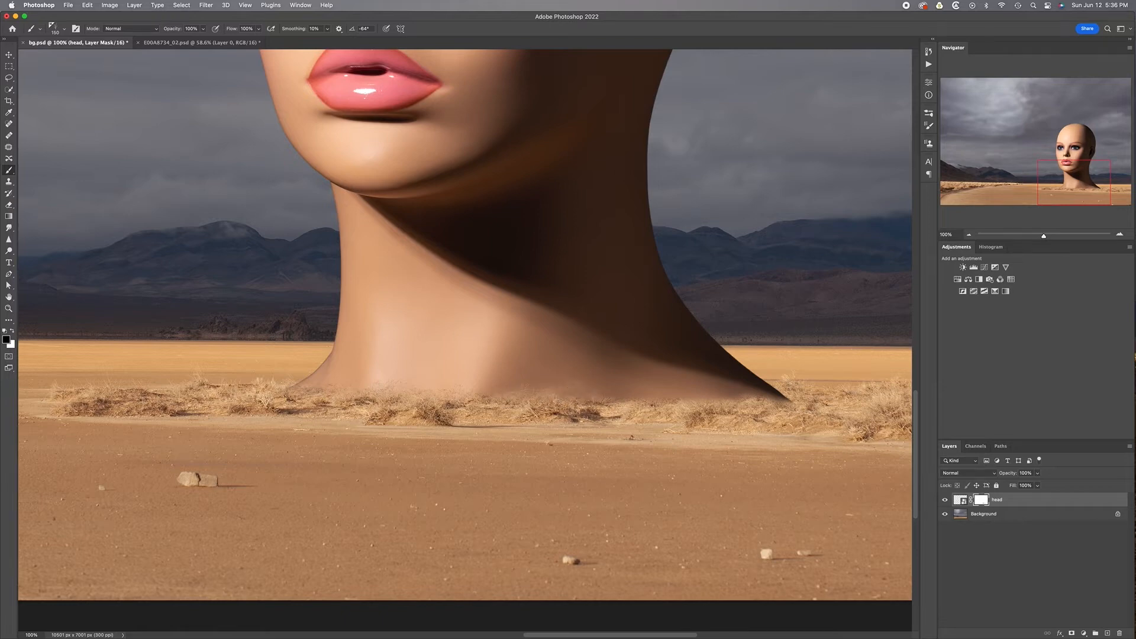
left_click(717, 400)
- Set the grass brush's tip angle to 3° and mask upright grass blades along the base of the neck
left_click(928, 112)
left_click(799, 109)
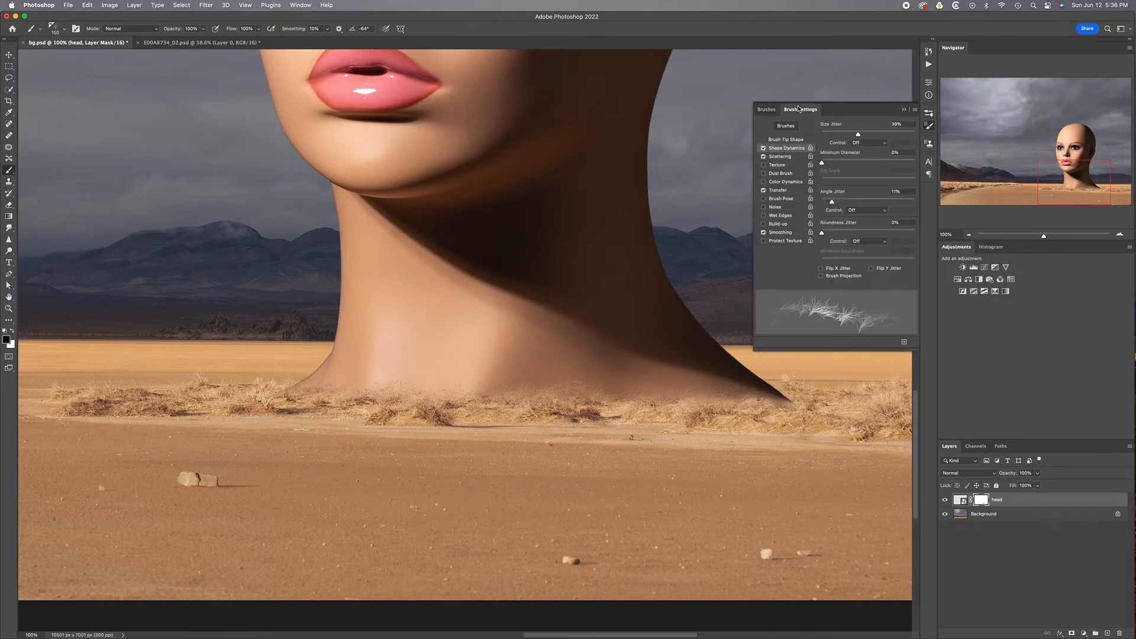
left_click(786, 140)
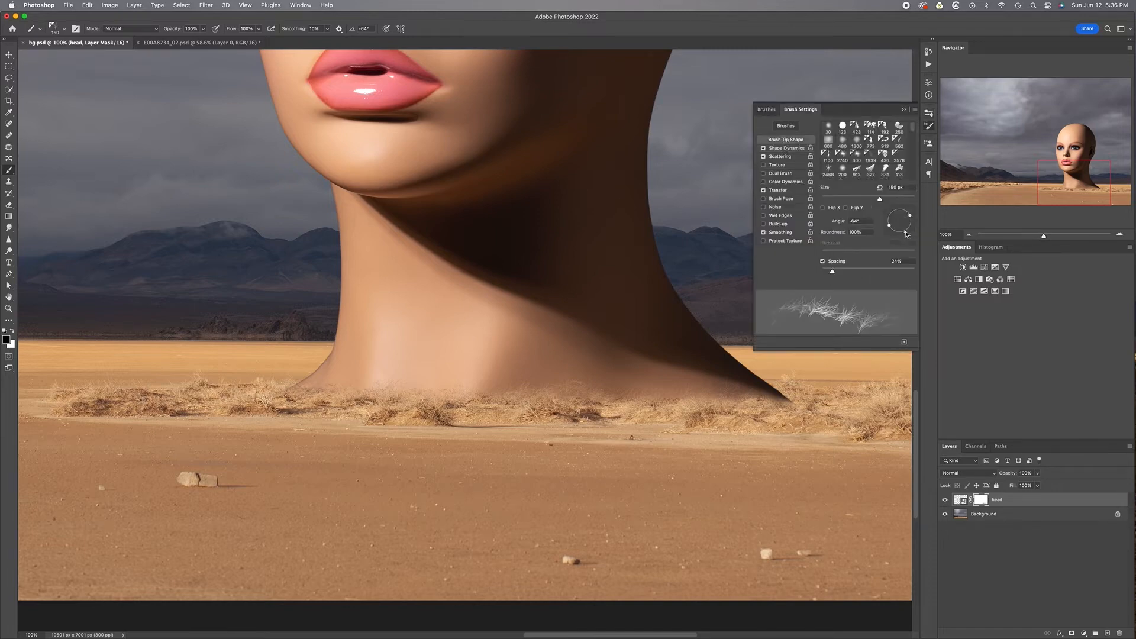
mouse_move(903, 234)
left_mouse_down()
mouse_move(888, 213)
mouse_move(912, 219)
left_mouse_up()
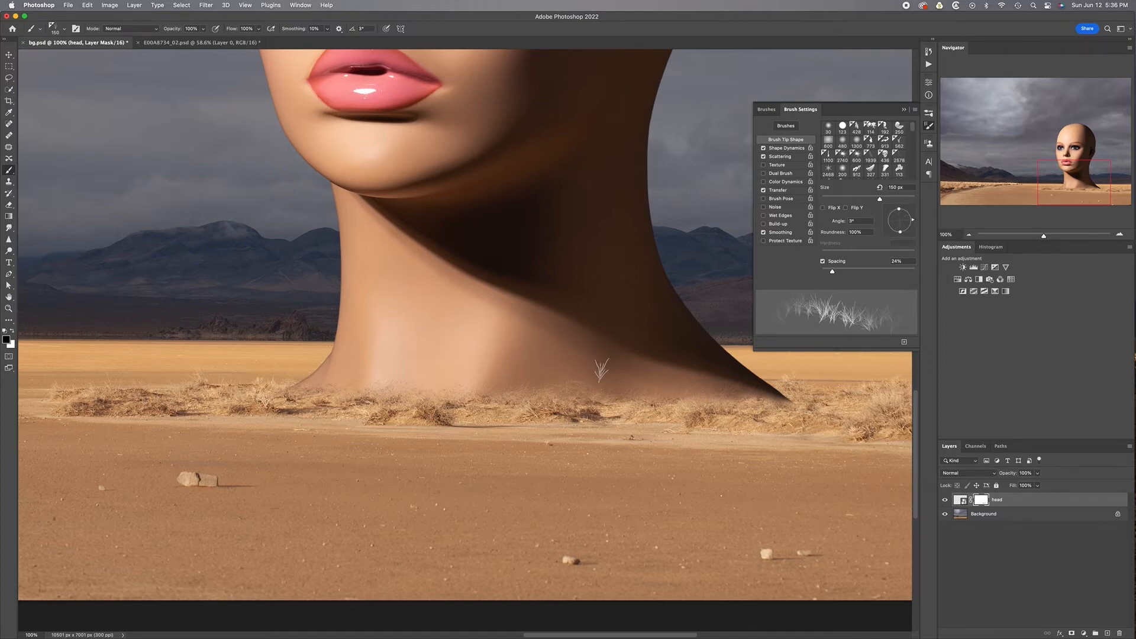
left_click(906, 110)
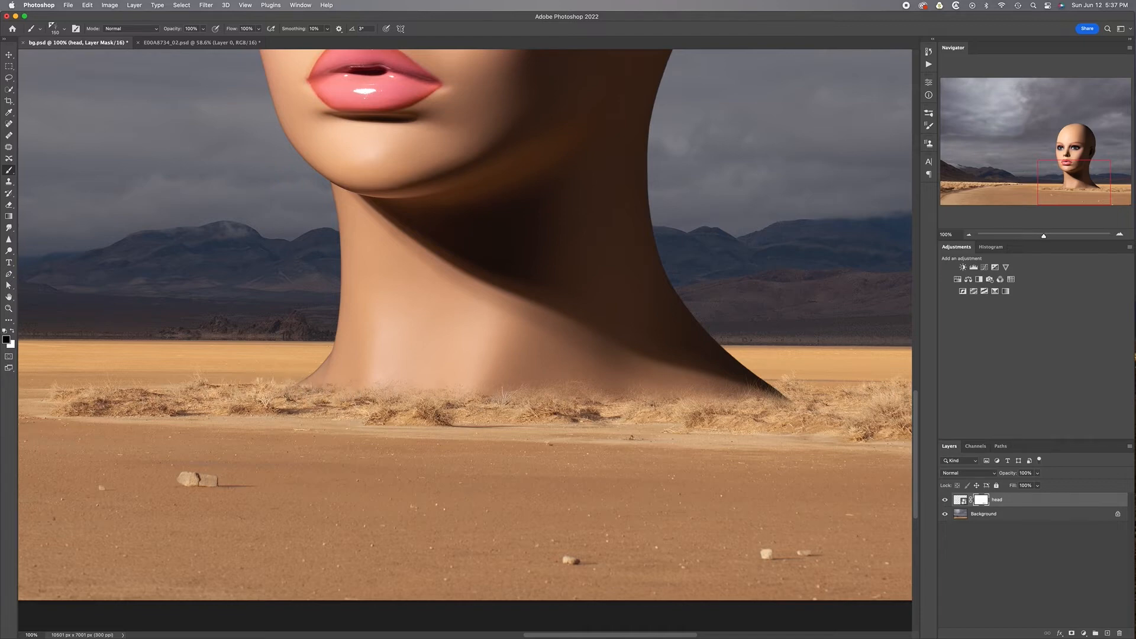
- Restore the neck's lower left corner on the mask with white, using a smaller grass brush
key("x")
key("x")
key("super+equal")
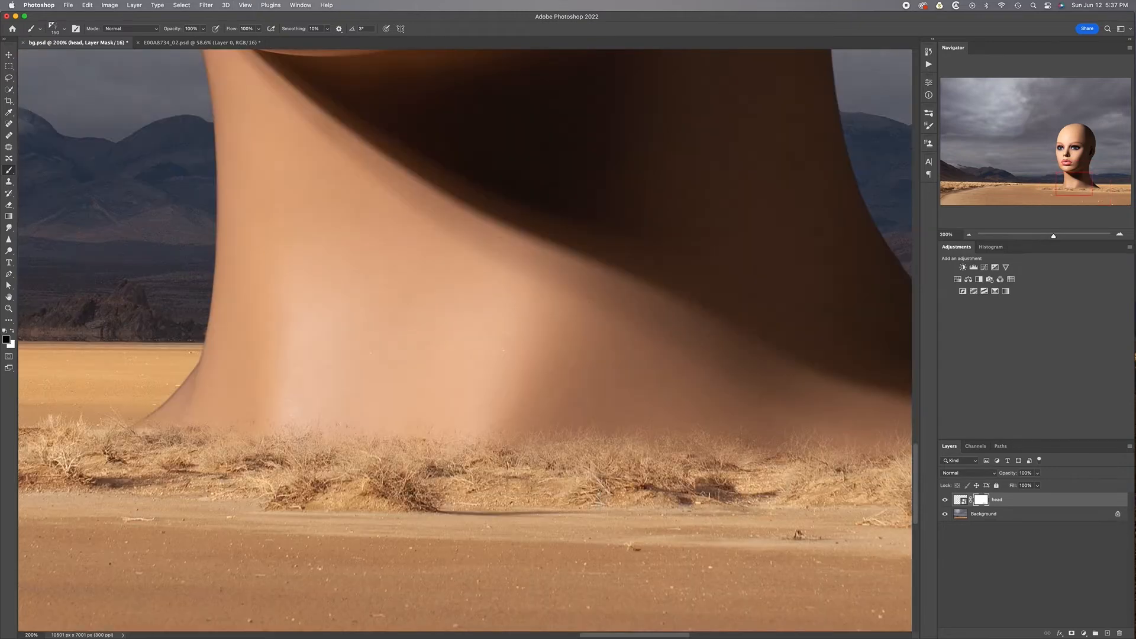
mouse_move(465, 554)
left_mouse_down()
mouse_move(583, 442)
mouse_move(675, 459)
mouse_move(659, 524)
left_mouse_up()
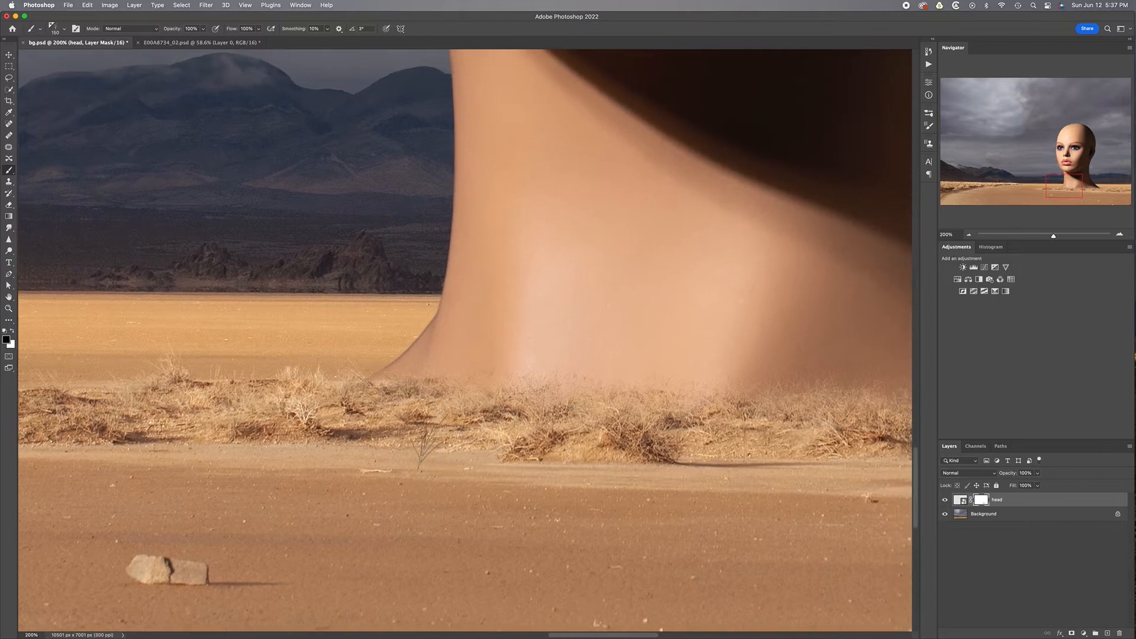
key("x")
key("bracketleft")
key("bracketleft")
key("bracketleft")
key("bracketleft")
key("bracketleft")
key("bracketleft")
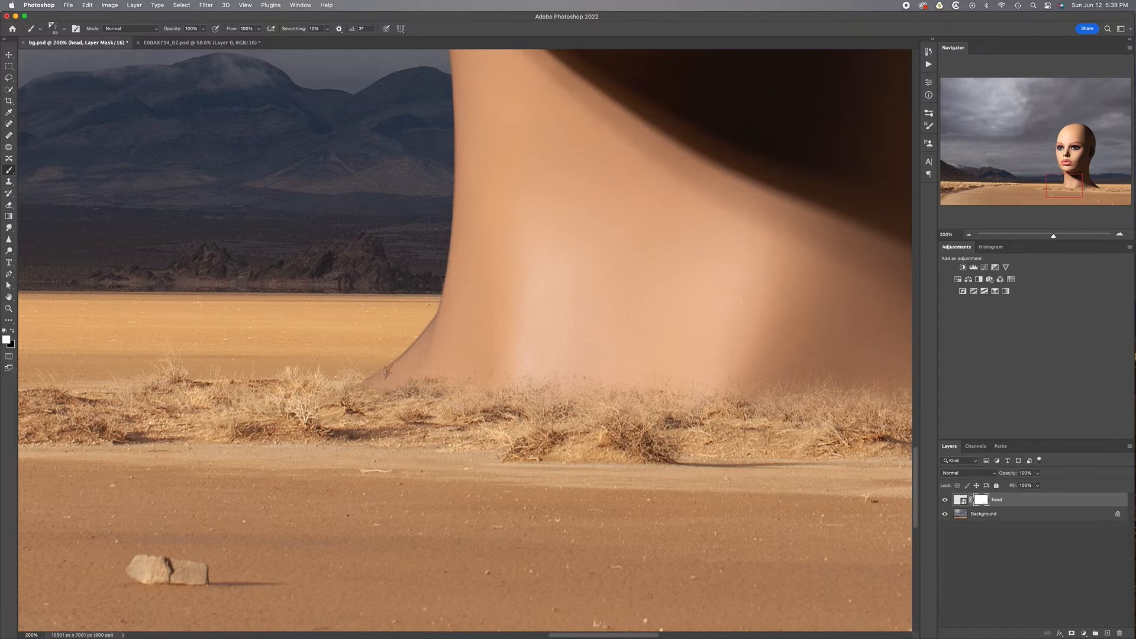
- Add a new layer and paint grass blades over the neck's lower left edge with colours sampled from the surroundings
left_click(1107, 632)
left_click(498, 286, "alt")
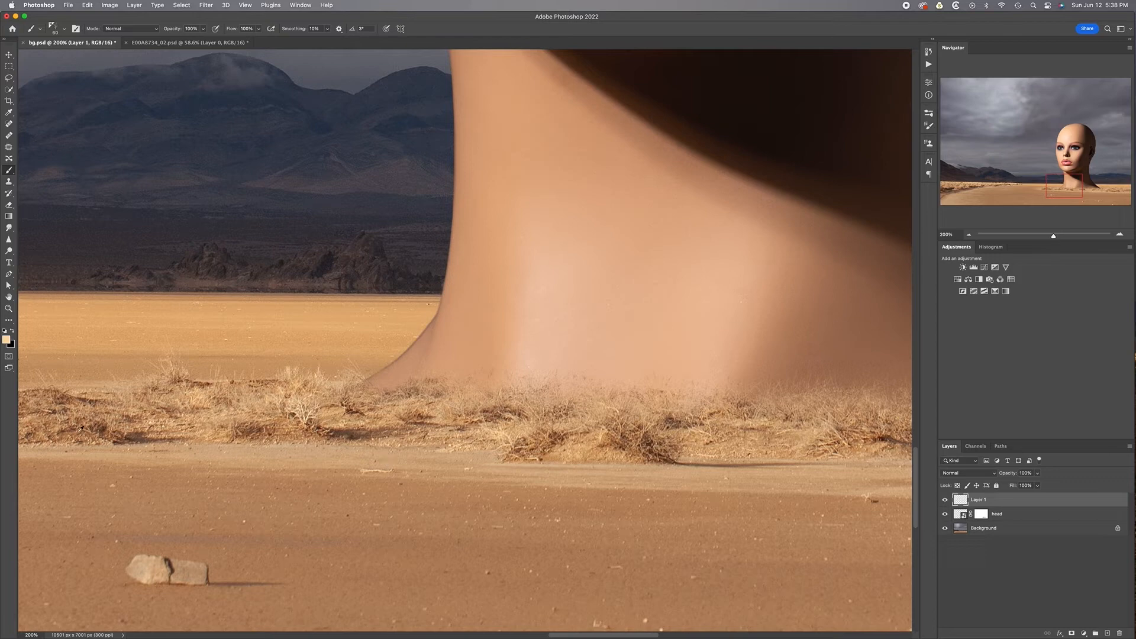
left_click(107, 428, "alt")
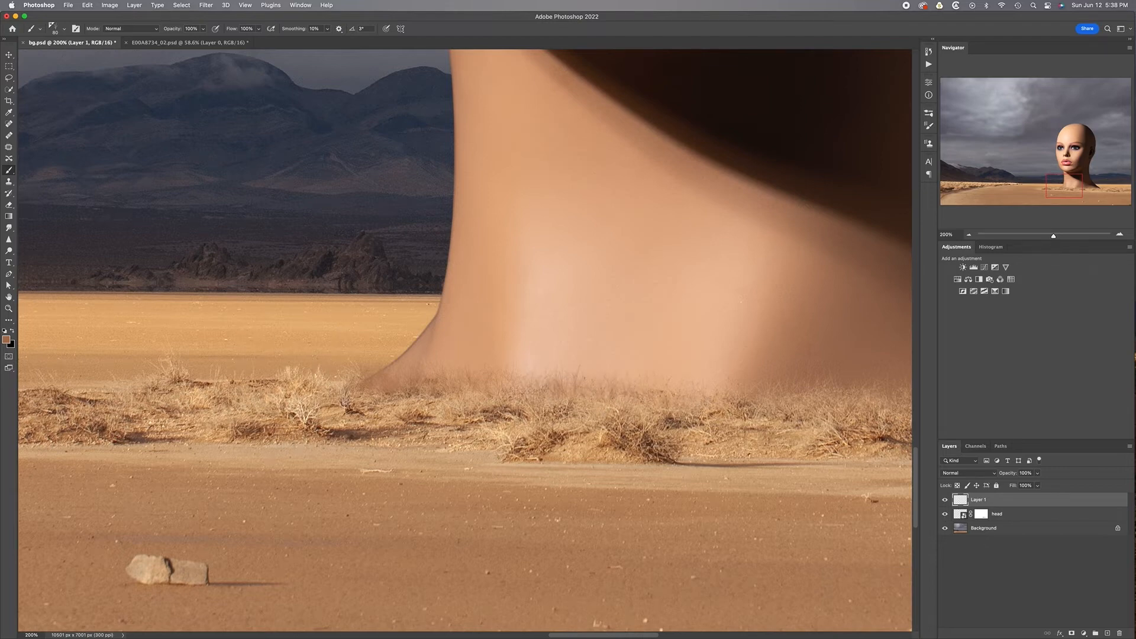
left_click(295, 401, "alt")
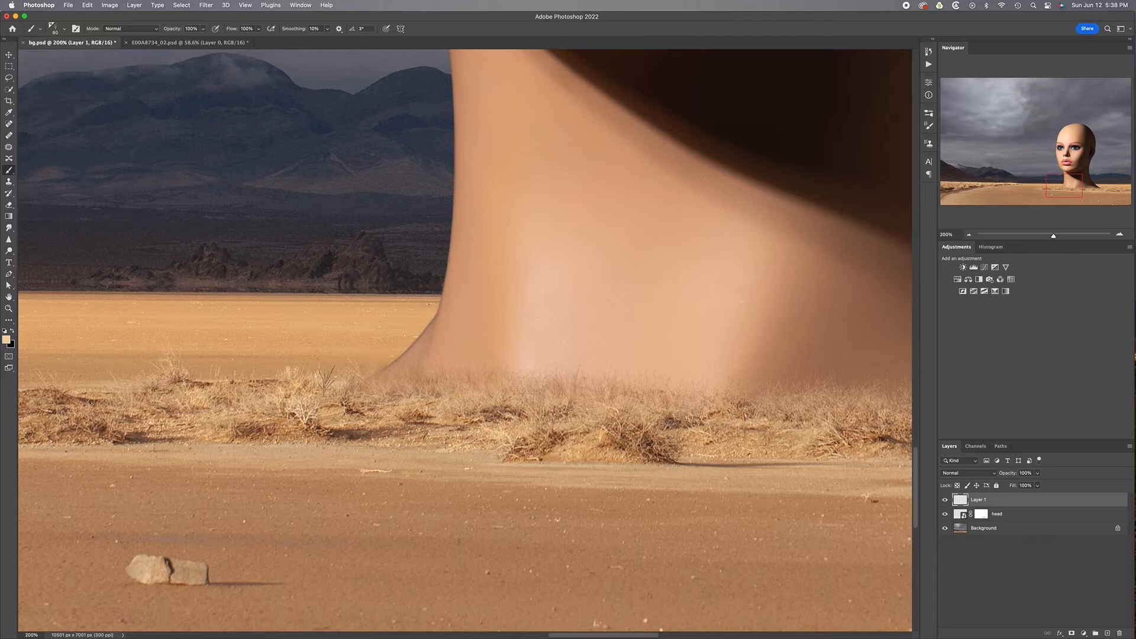
- Resize the grass brush and paint pale straw blades along the neck's base and over its lower right tip
left_click_drag(615, 455, 258, 510)
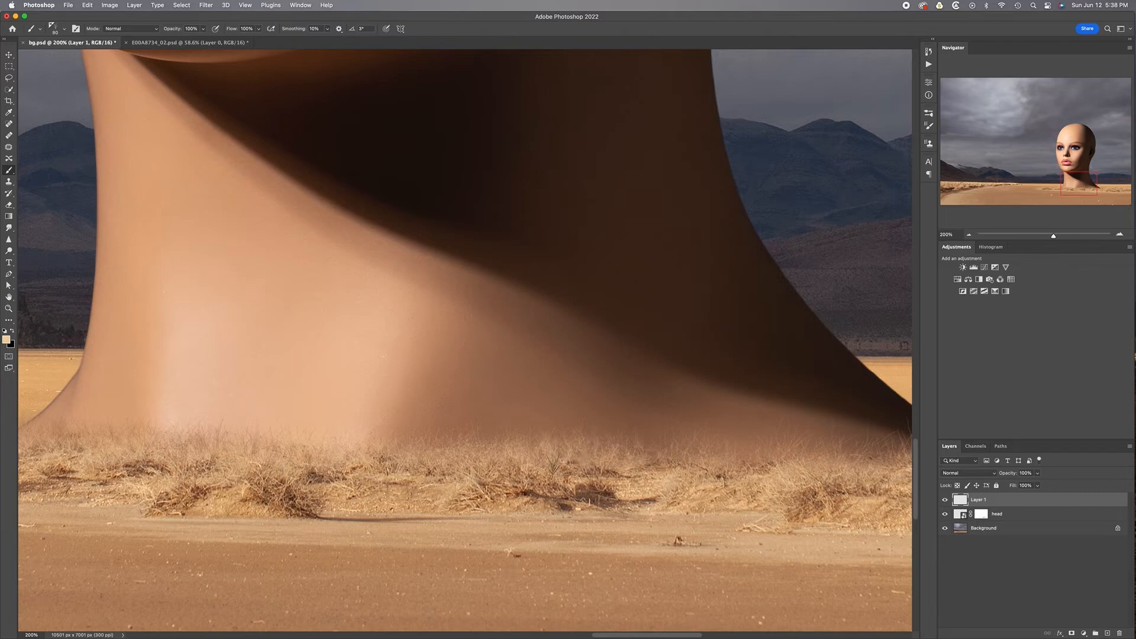
left_click_drag(682, 485, 396, 477)
key("bracketright")
key("bracketright")
key("bracketright")
key("bracketright")
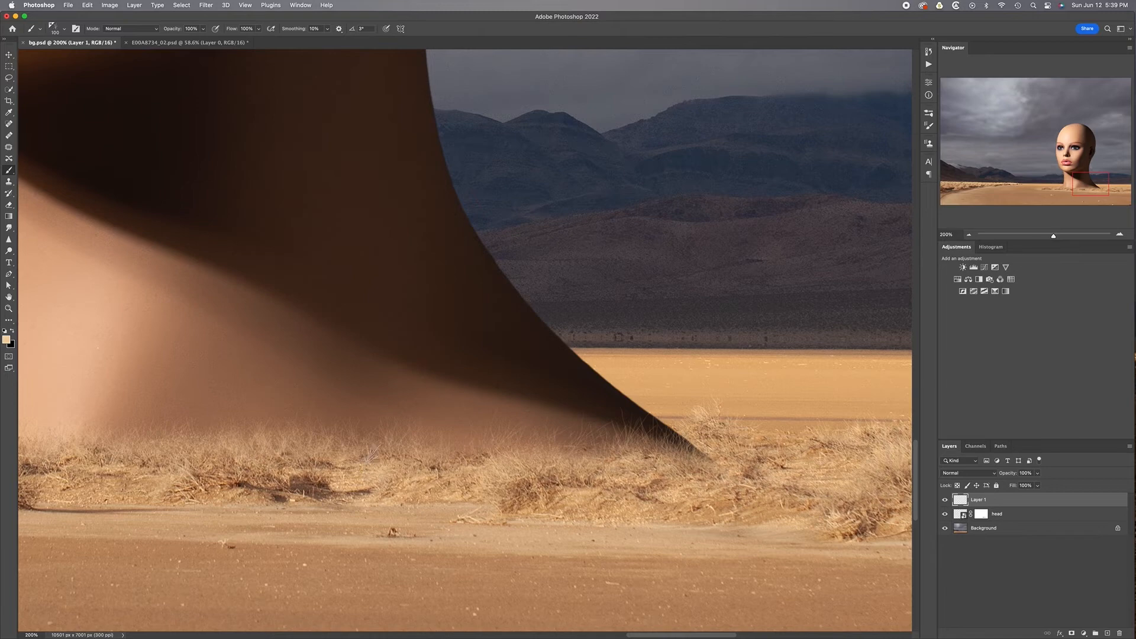
key("bracketleft")
key("bracketleft")
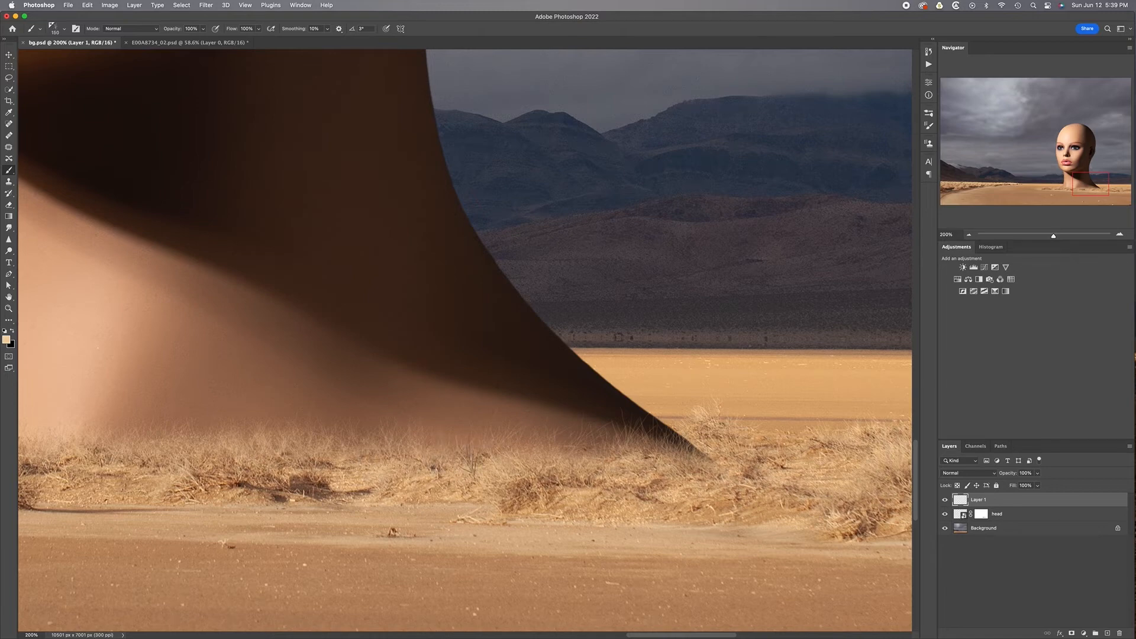
key("bracketleft")
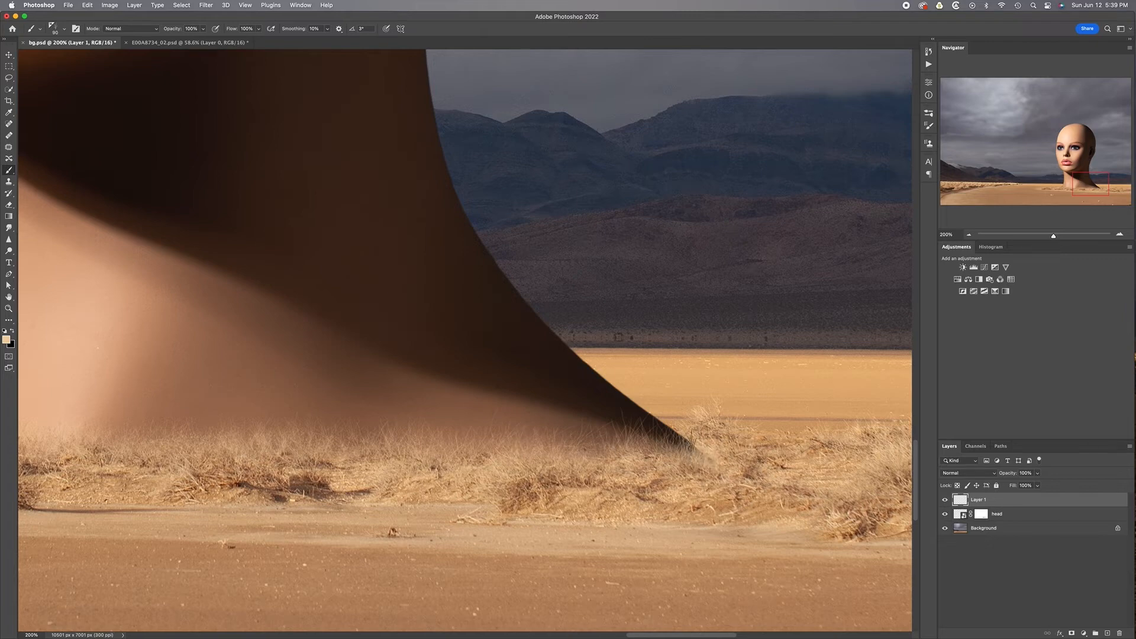
left_click_drag(712, 444, 680, 460)
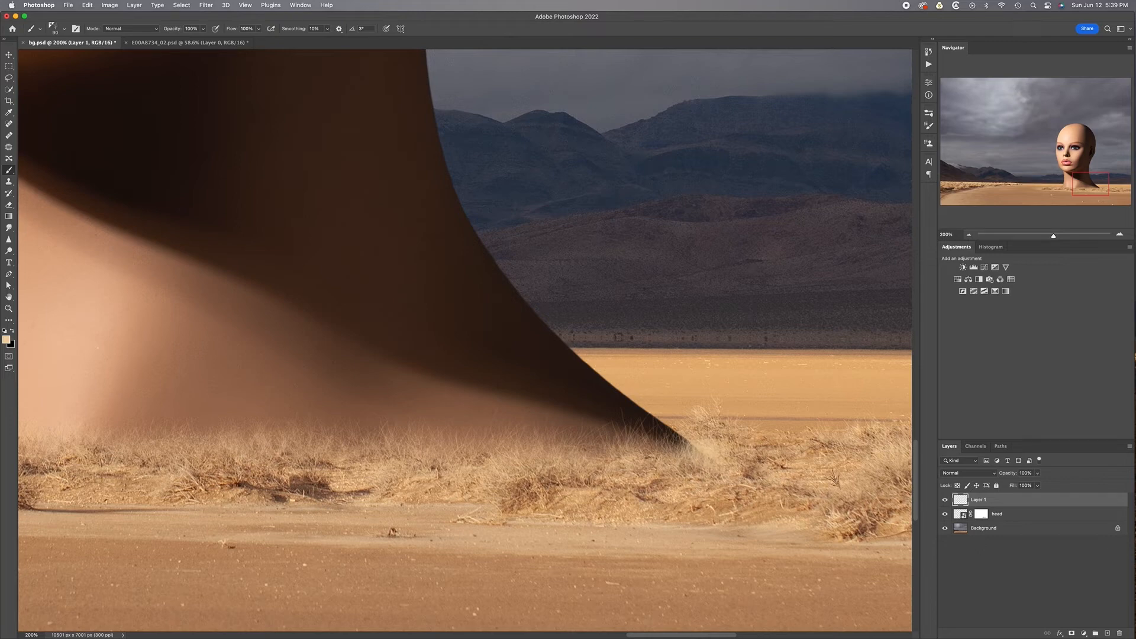
- Soften the painted grass at the neck's right tip with the Eraser and compare the result with the layer hidden and shown
key("e")
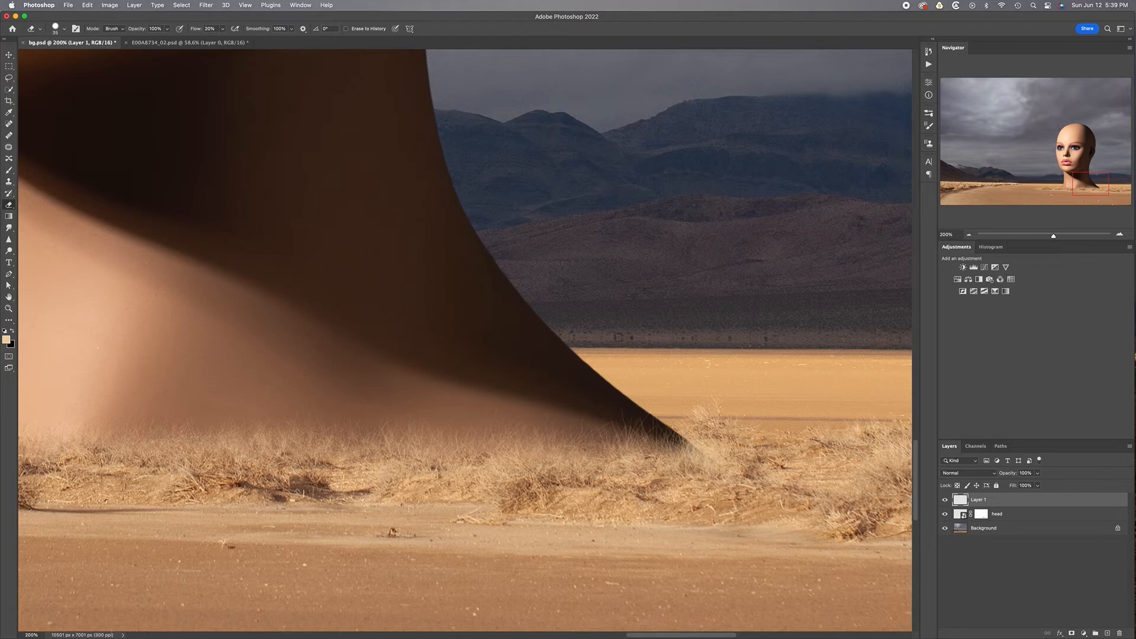
left_click_drag(730, 507, 699, 502)
left_click(944, 500)
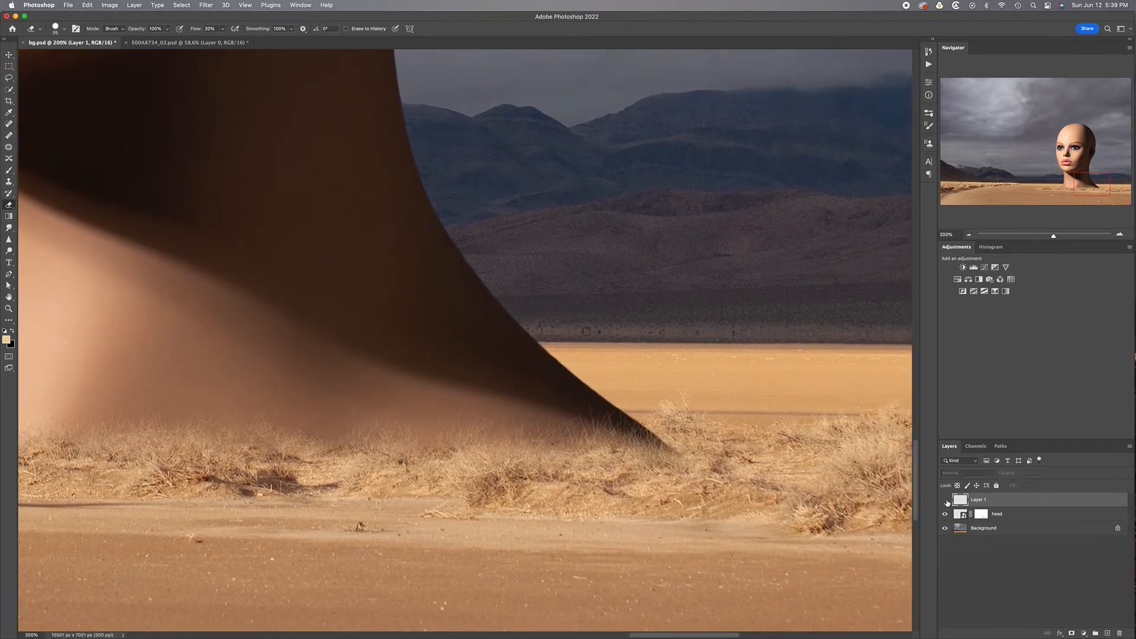
left_click(945, 501)
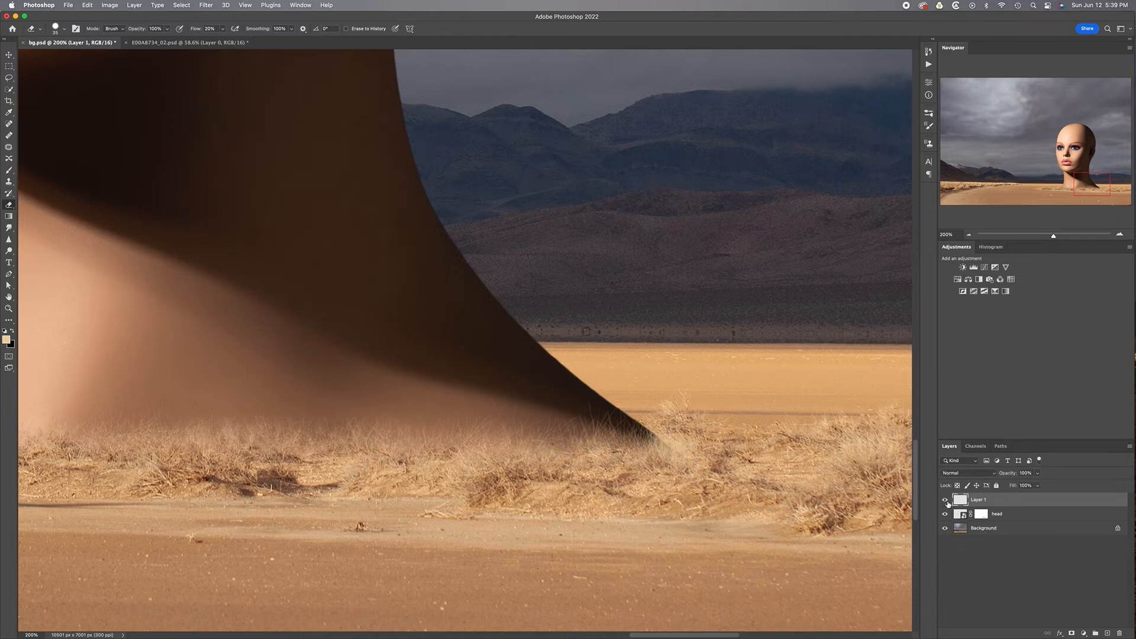
left_click(944, 501)
left_click(945, 501)
- Sample a dark brown from the bush at the right and paint darker grass blades with a smaller brush
key("b")
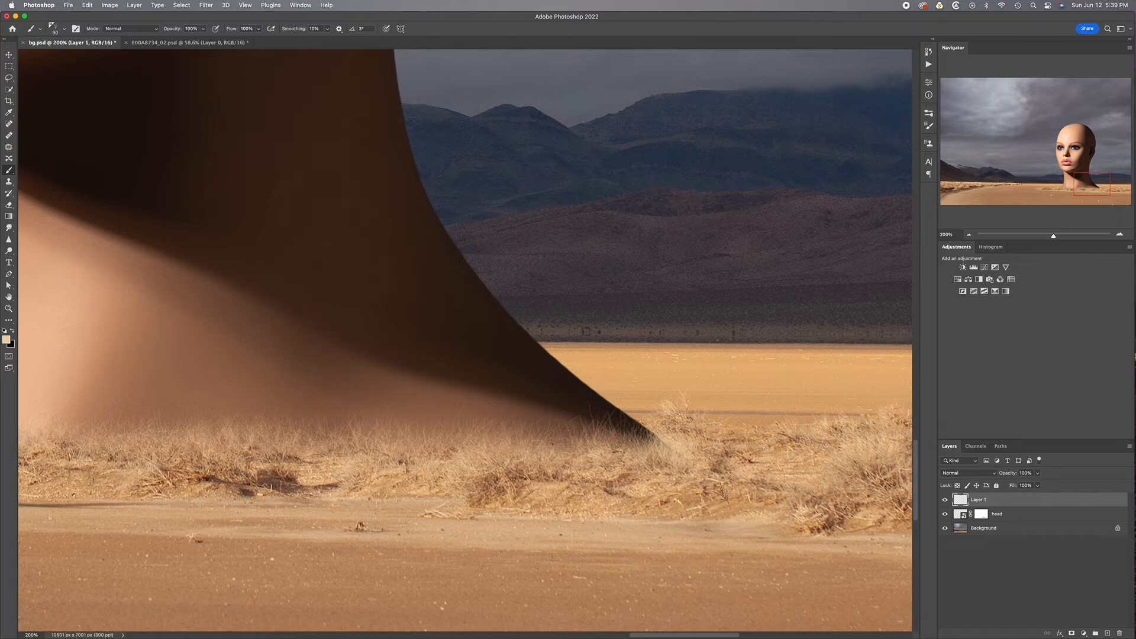
left_click(832, 526, "alt")
key("bracketleft")
key("bracketleft")
key("bracketleft")
key("bracketleft")
key("bracketleft")
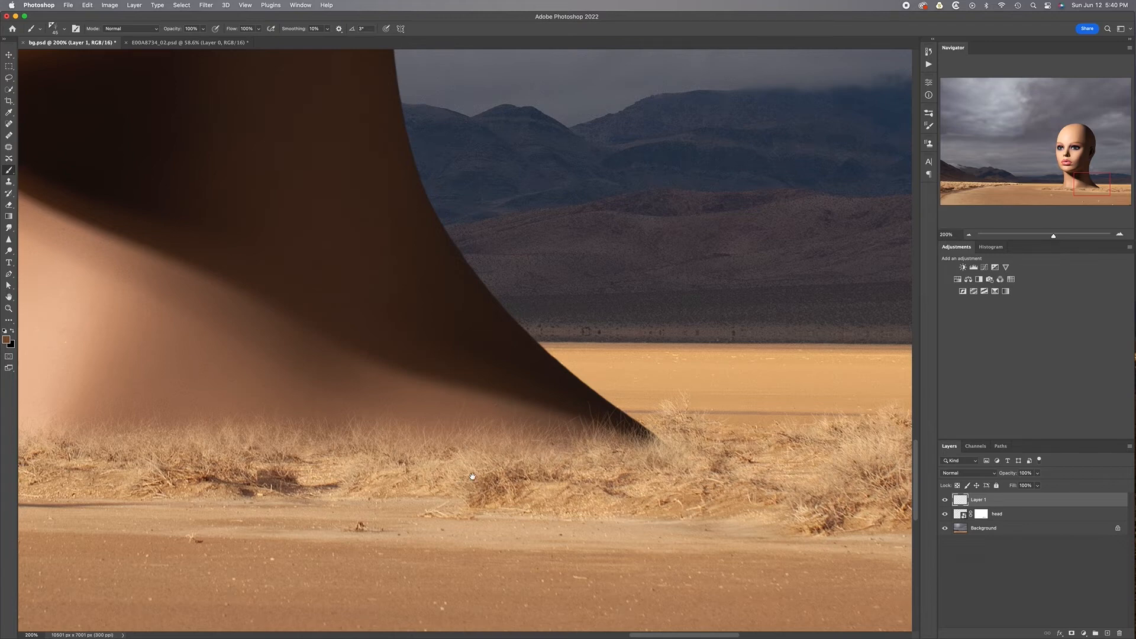
- Sample a light straw colour from the left bushes and paint grass at the neck's lower left corner with a larger brush
scroll(475, 473, "left", 10)
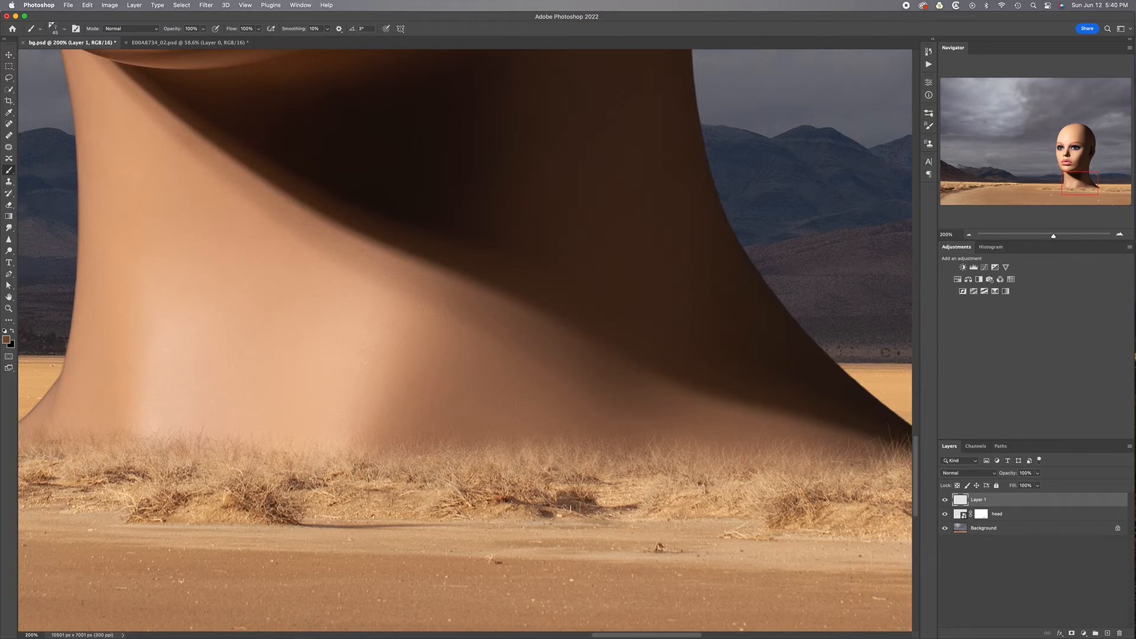
scroll(414, 510, "left", 9)
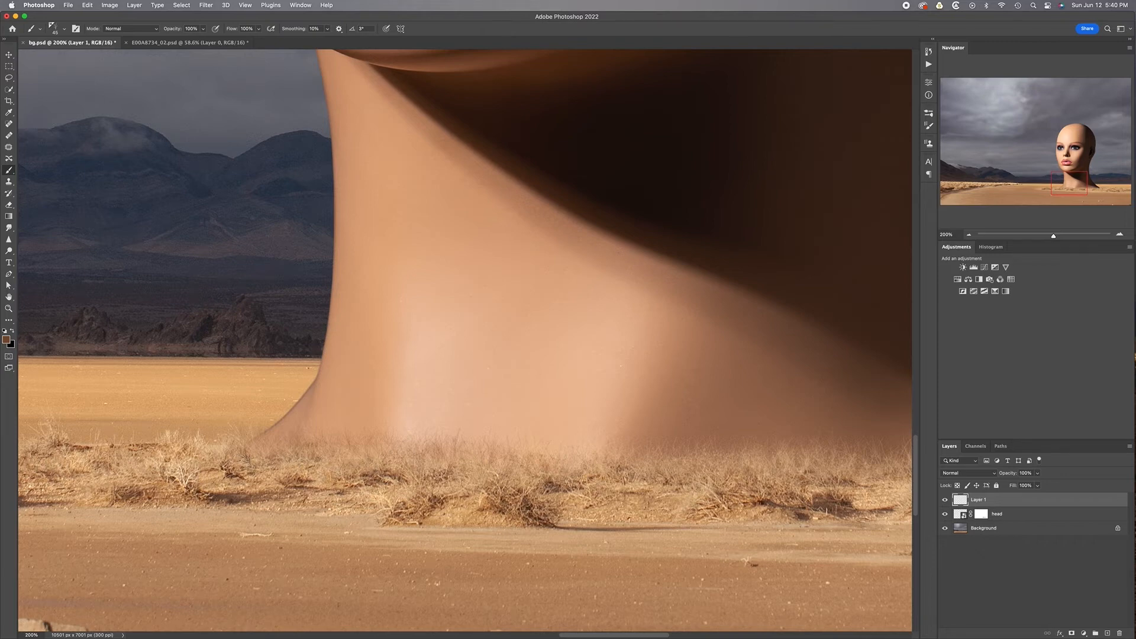
left_click_drag(407, 488, 578, 455)
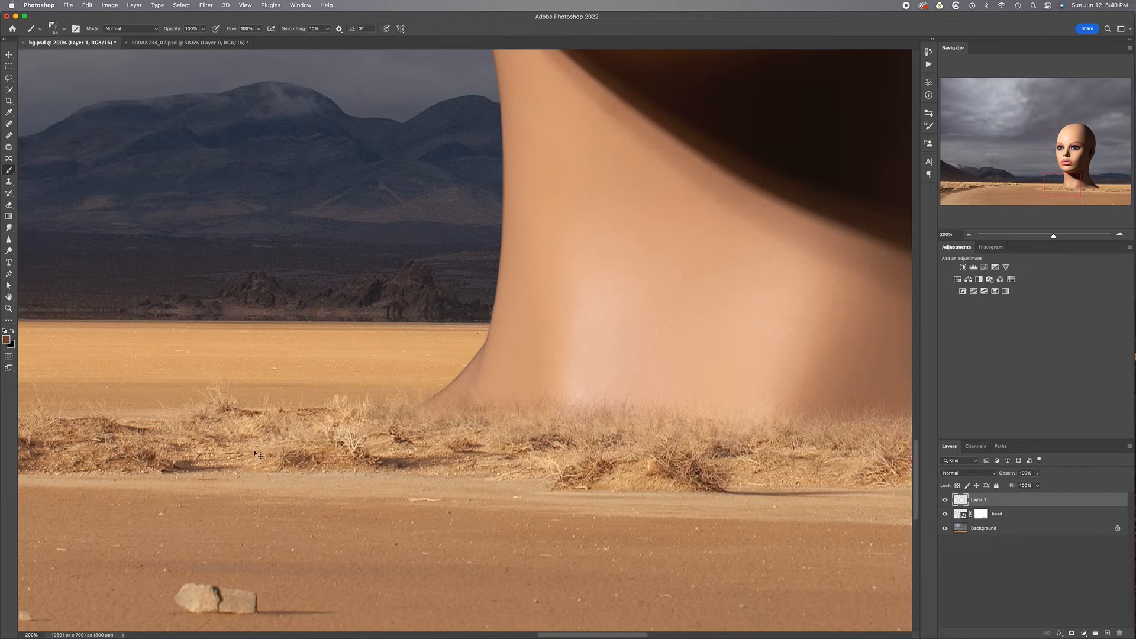
left_click(253, 418, "alt")
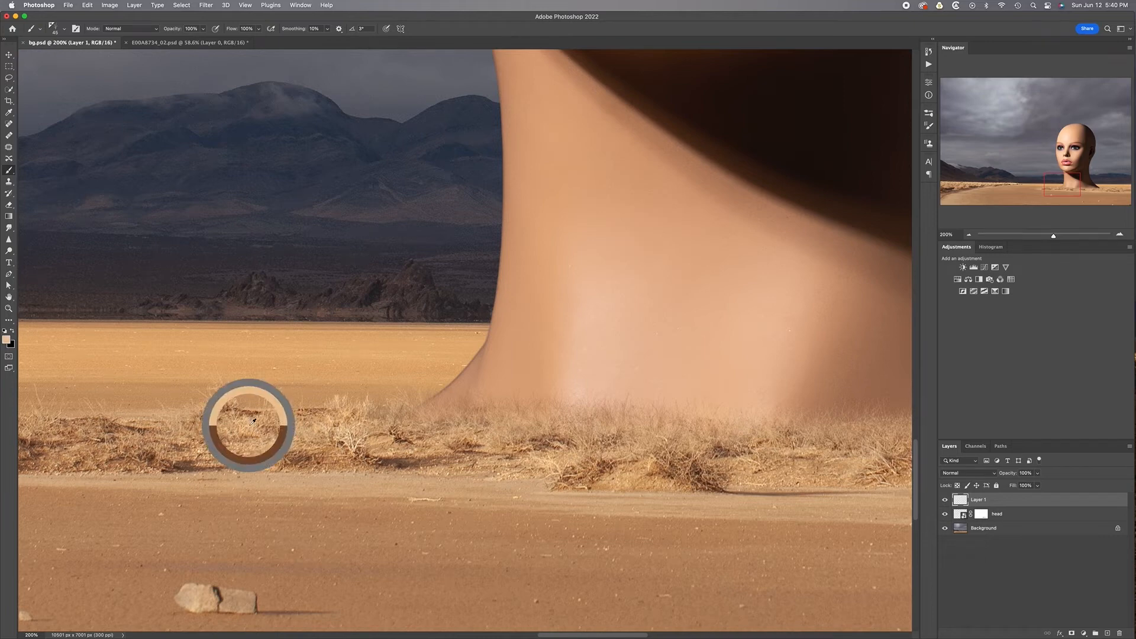
key("bracketright")
key("bracketright")
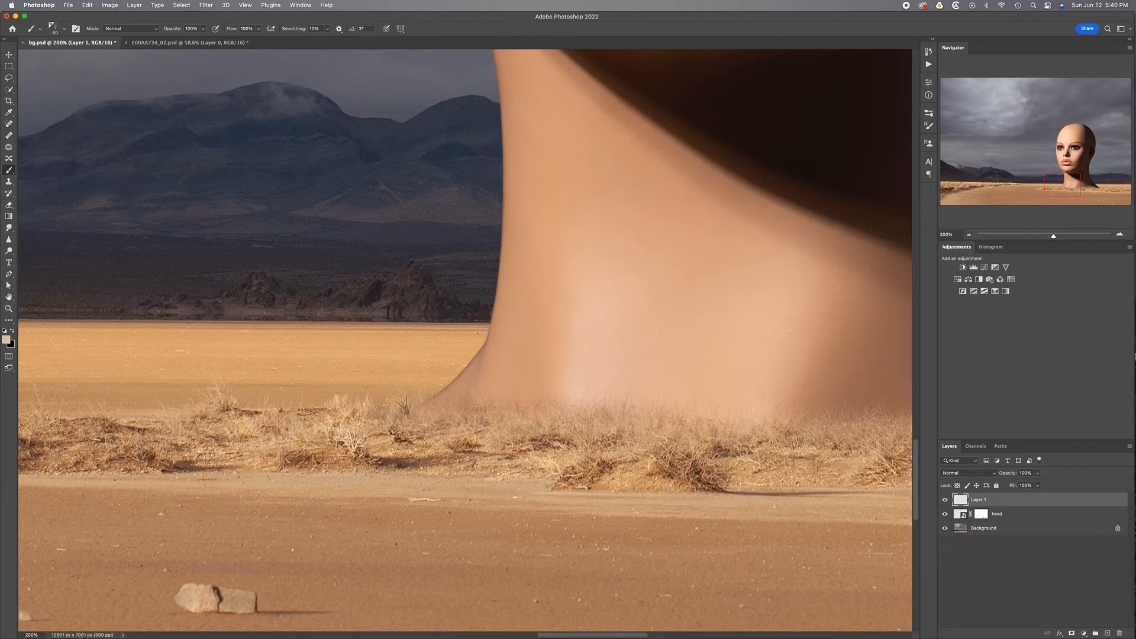
key("bracketright")
- Examine the grass blending along the whole base of the neck, from left to right, and in the full image
key("v")
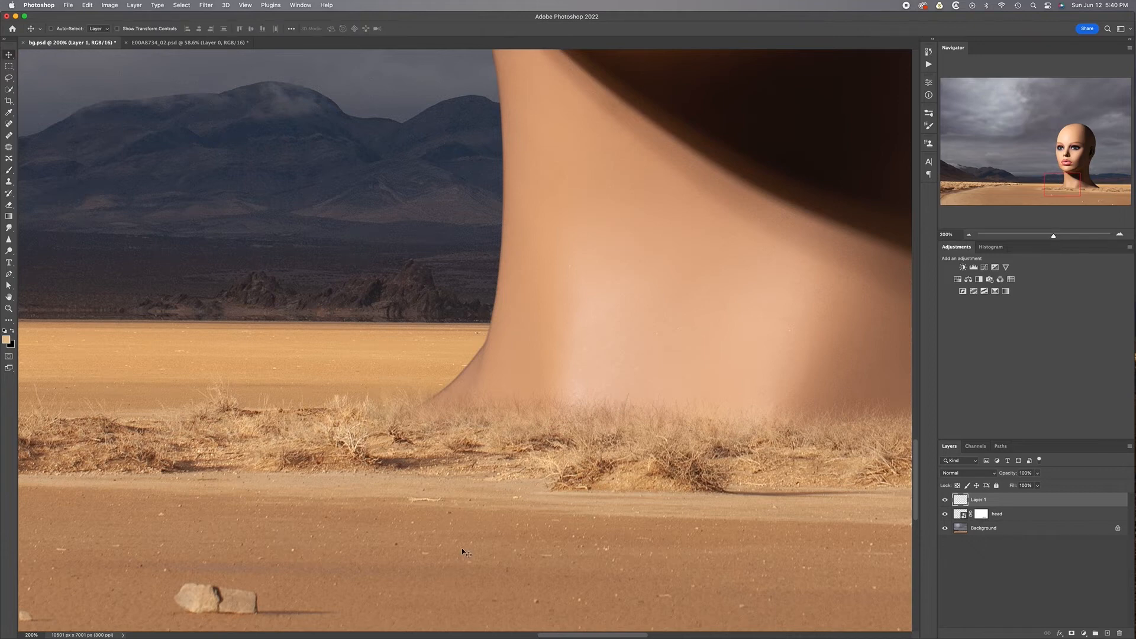
mouse_move(765, 320)
left_mouse_down()
mouse_move(560, 337)
mouse_move(406, 315)
left_mouse_up()
left_click_drag(661, 335, 304, 314)
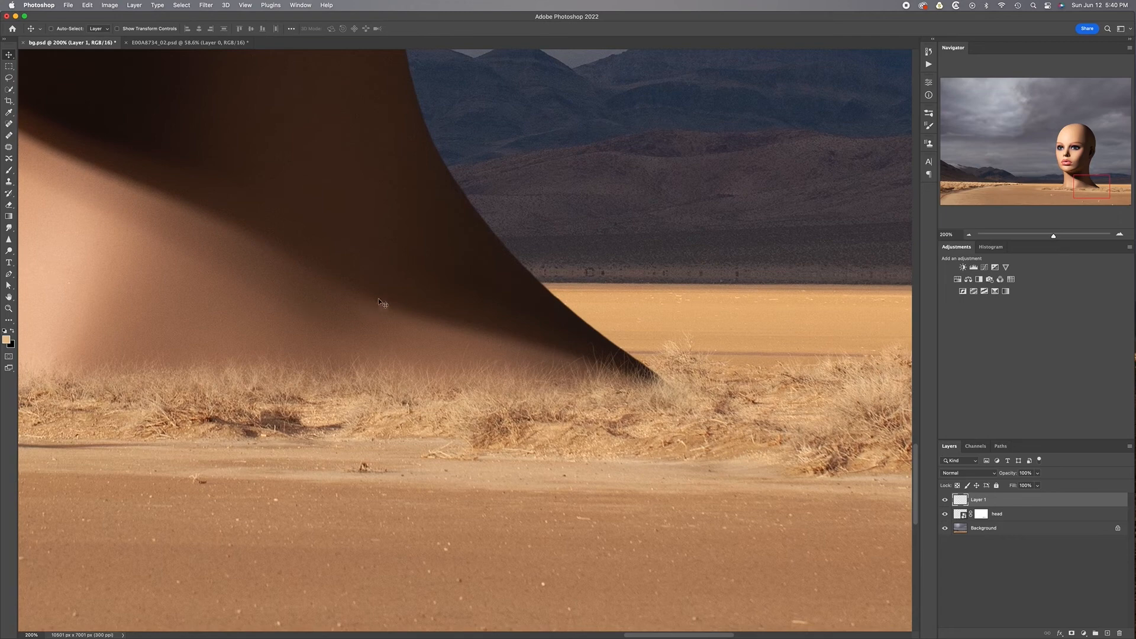
left_click_drag(341, 351, 342, 439)
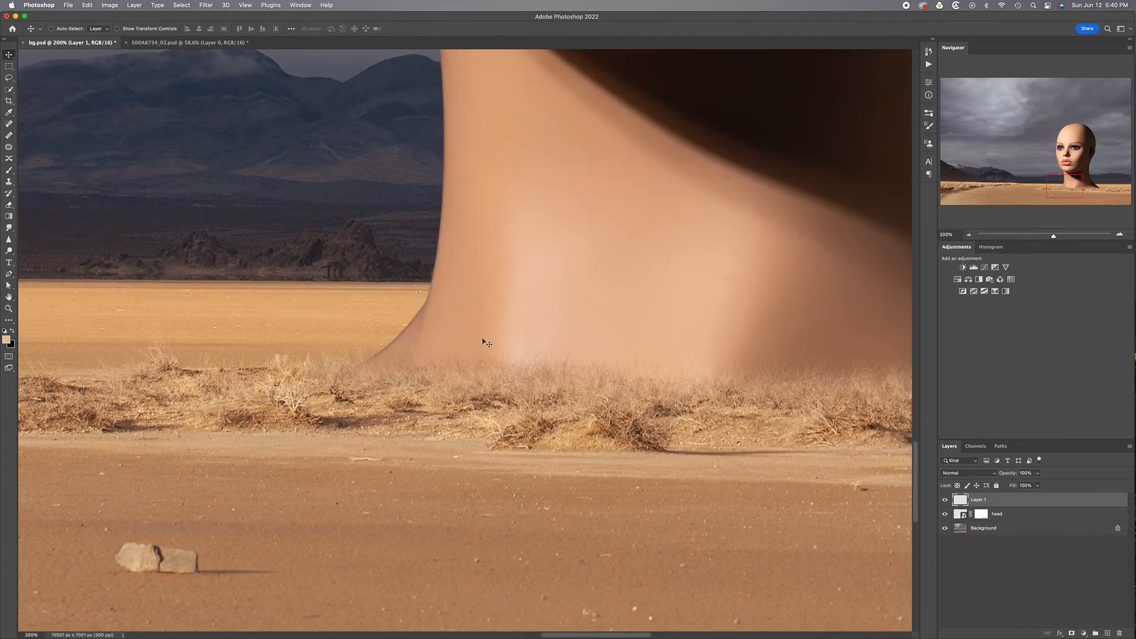
left_click_drag(689, 304, 464, 325)
left_click_drag(769, 370, 436, 357)
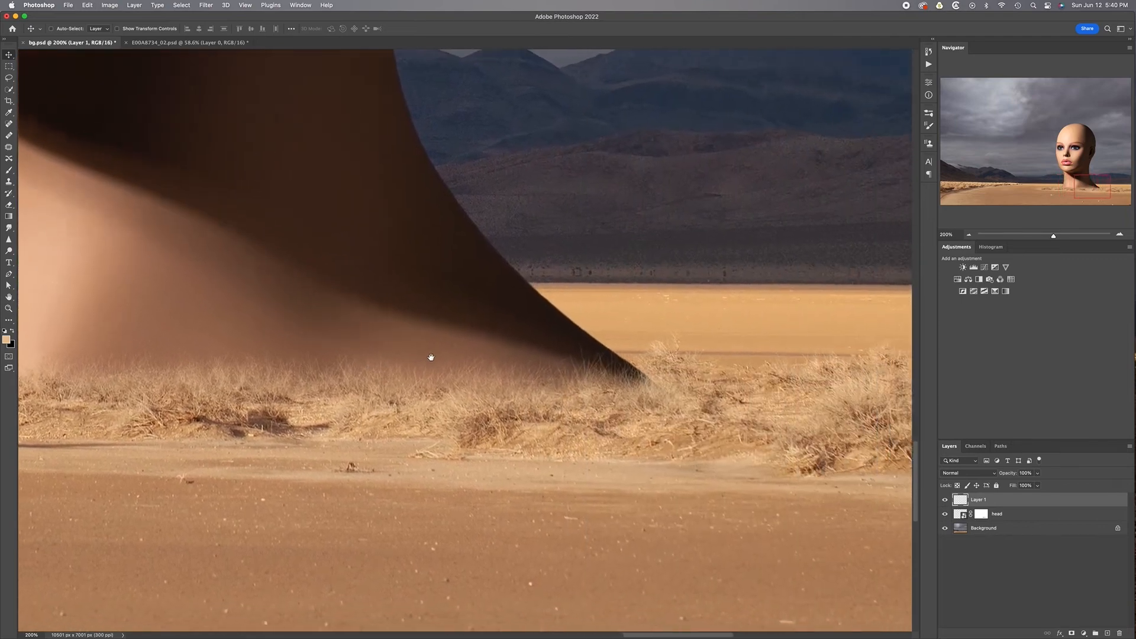
left_click_drag(690, 365, 757, 357)
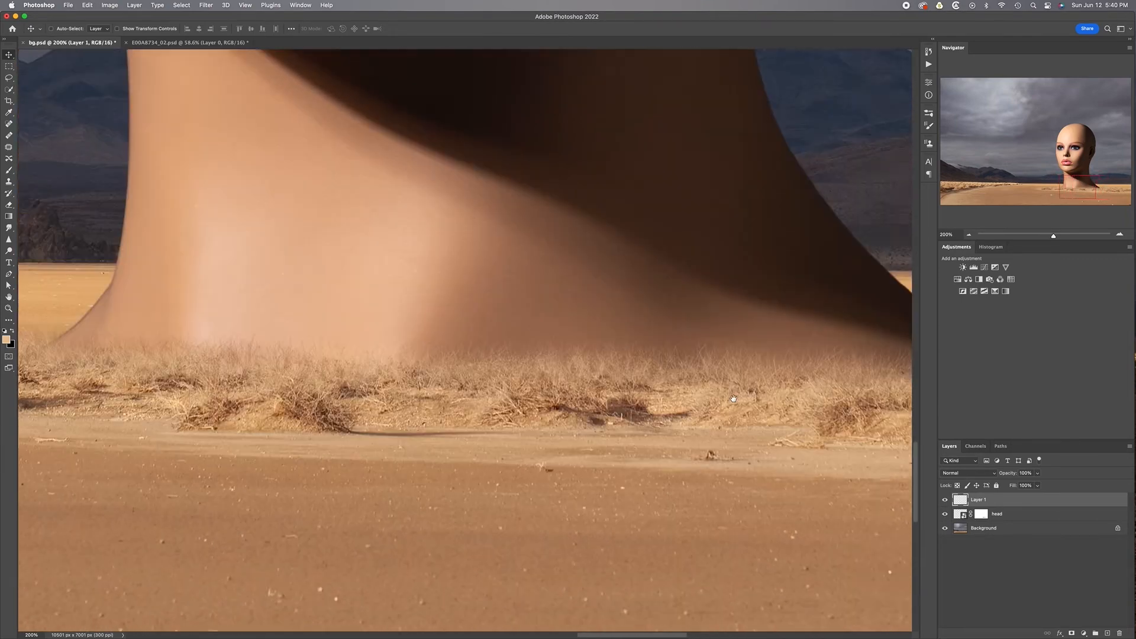
key("super+0")
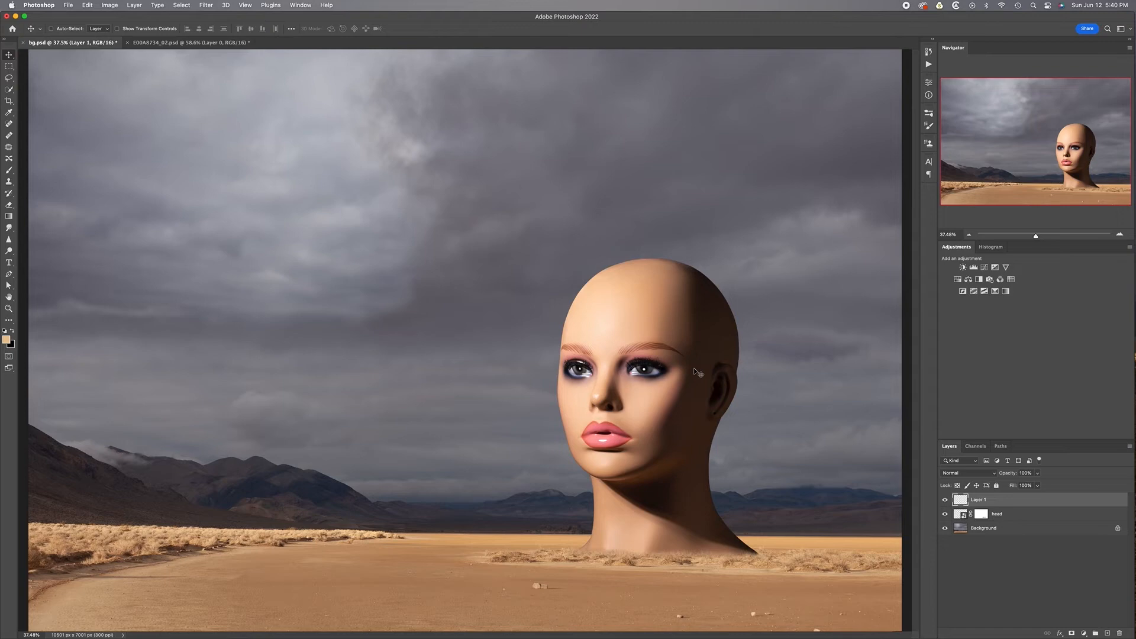
- Rename the painted grass layer as grass
double_click(980, 500)
type("grass")
key("Return")
- Start a Pen tool path on the head with a curve from the top of the forehead to the left temple
key("p")
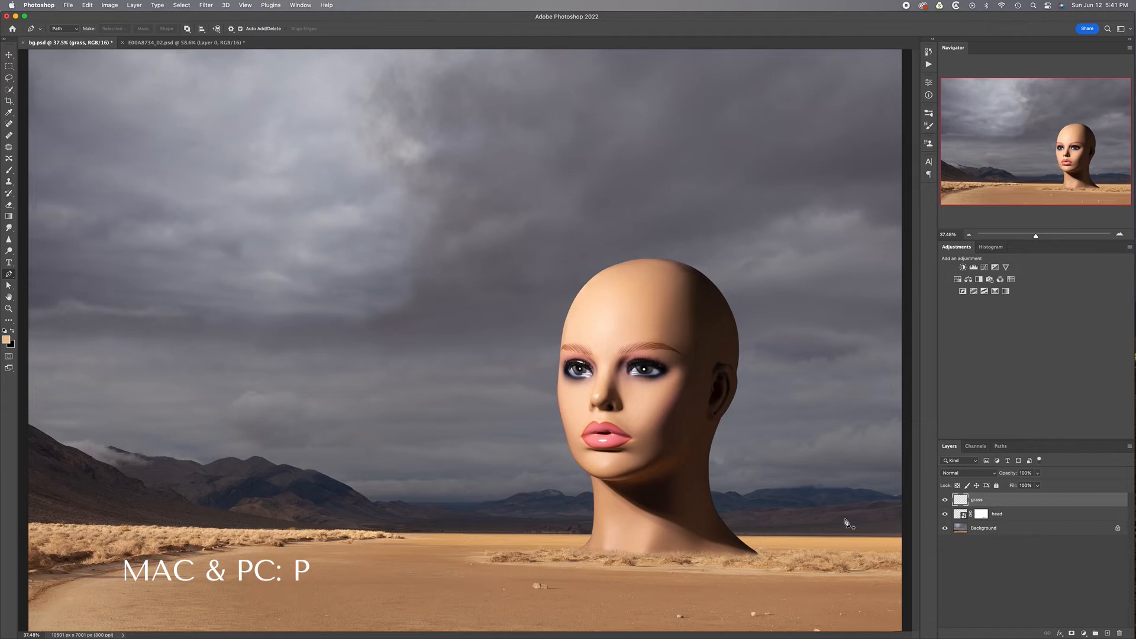
key("super+1")
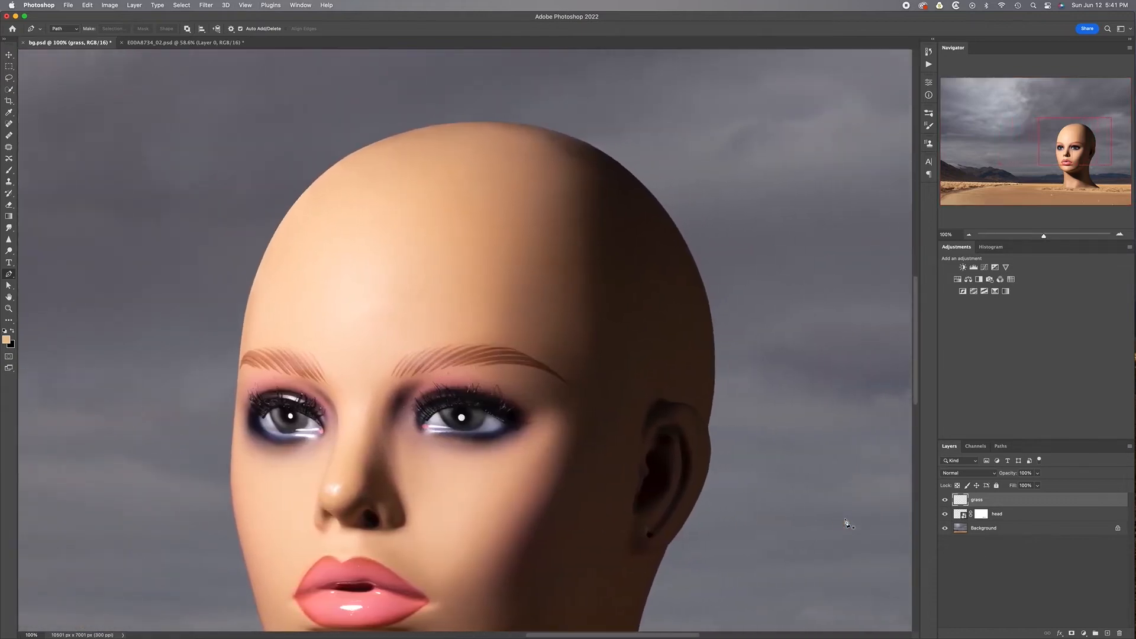
key("super+minus")
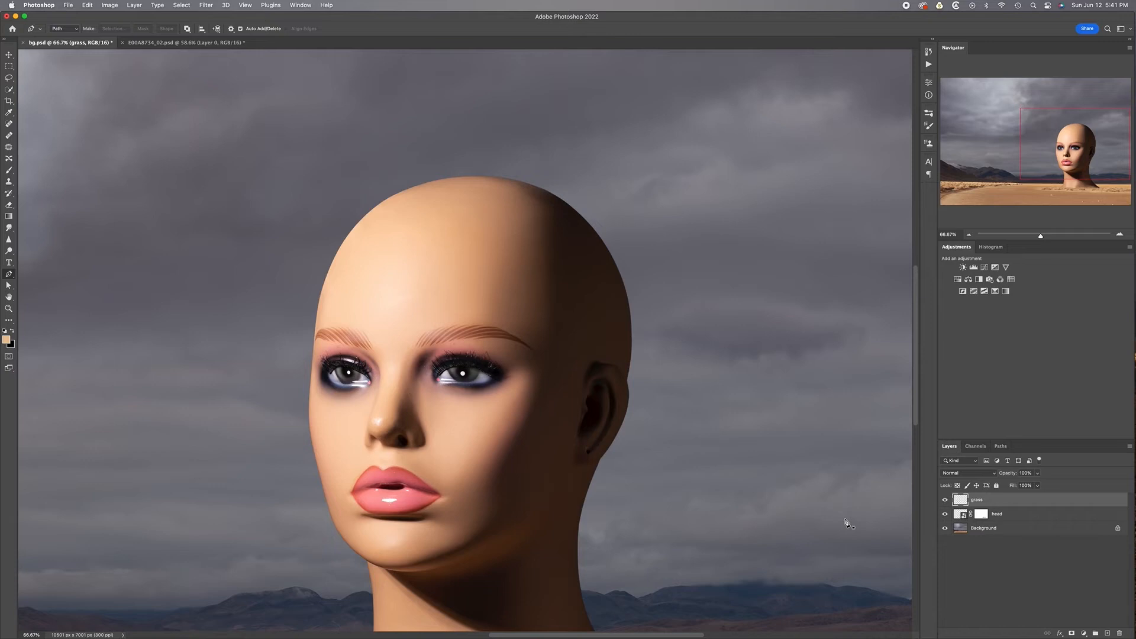
scroll(841, 521, "right", 3)
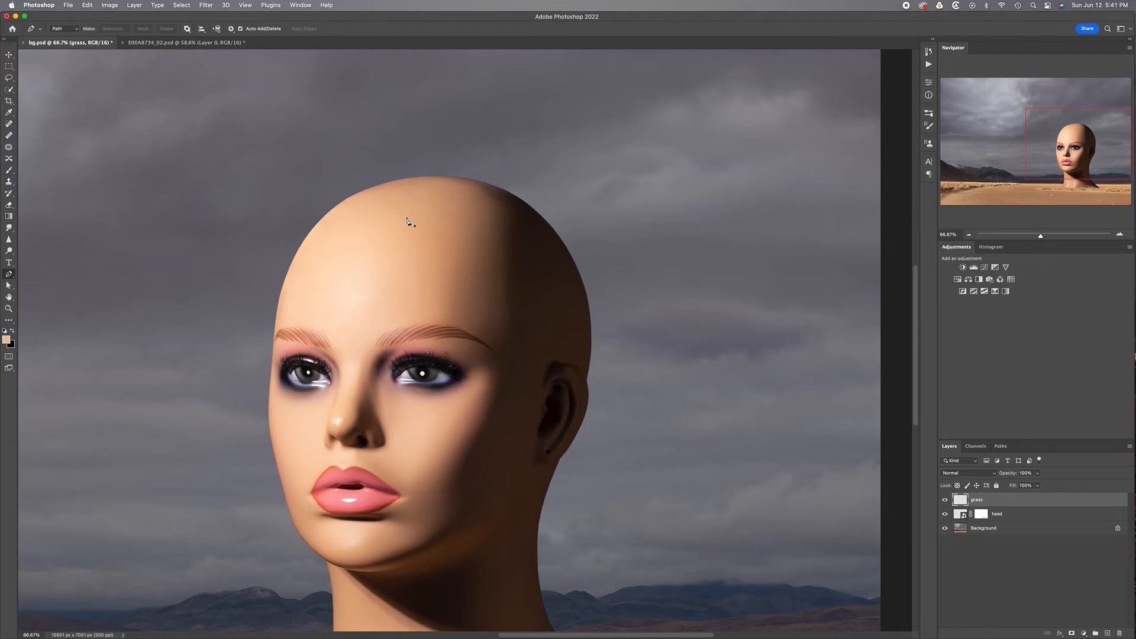
left_click_drag(407, 218, 384, 219)
left_click_drag(382, 220, 382, 220)
scroll(342, 255, "left", 3)
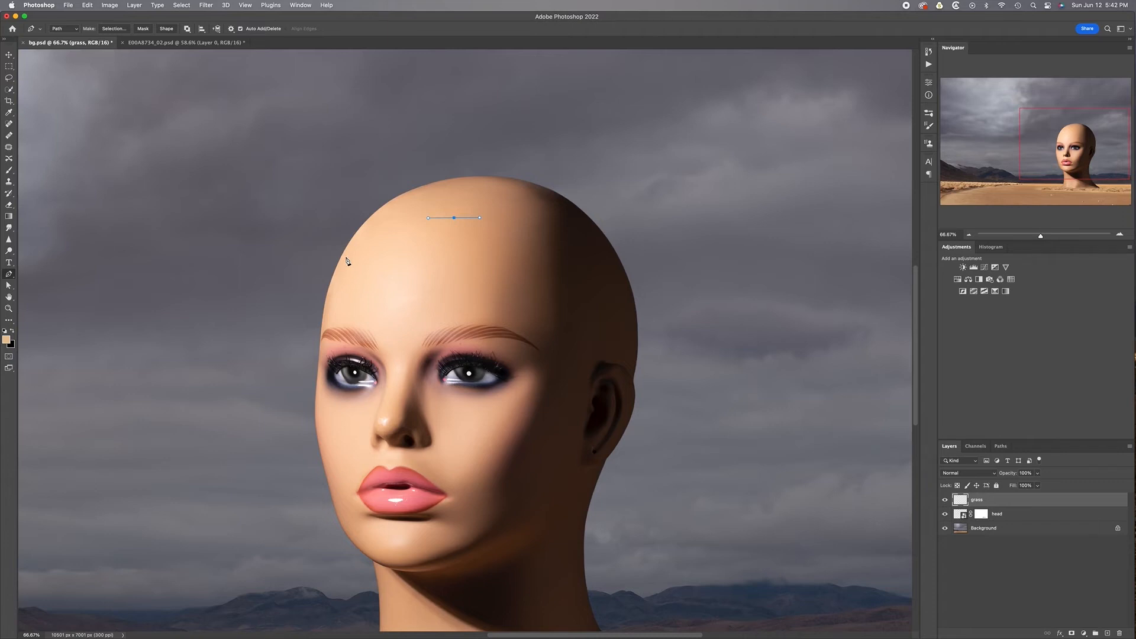
left_click_drag(346, 256, 341, 271)
scroll(355, 254, "down", 1)
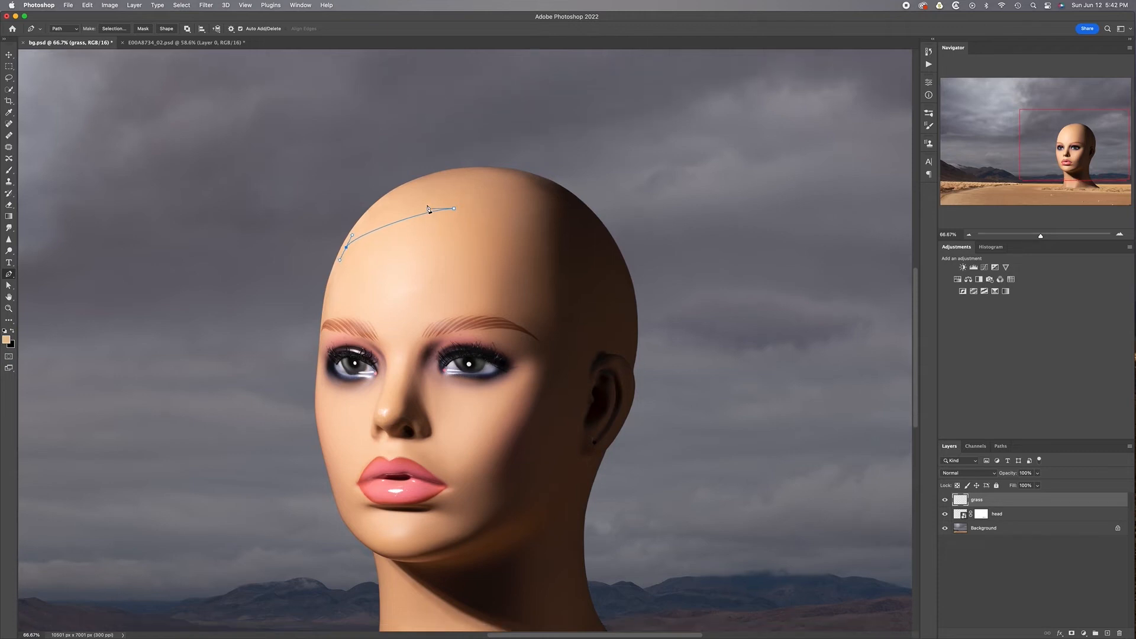
left_click_drag(430, 211, 425, 211)
- Continue the path down the left side of the face and around to the chin, shaping its curves
left_click(324, 343)
mouse_move(340, 261)
left_mouse_down()
mouse_move(324, 288)
mouse_move(334, 260)
mouse_move(329, 273)
left_mouse_up()
left_click(321, 385)
left_click_drag(338, 492, 340, 498)
left_click_drag(321, 392, 318, 435)
left_click_drag(384, 552, 401, 554)
- Continue the path from the chin along the right jaw and up the right cheek to the temple
left_click_drag(512, 499, 528, 484)
left_click_drag(408, 553, 413, 551)
left_click_drag(502, 512, 463, 556)
left_click_drag(551, 412, 553, 392)
left_click_drag(550, 281, 542, 244)
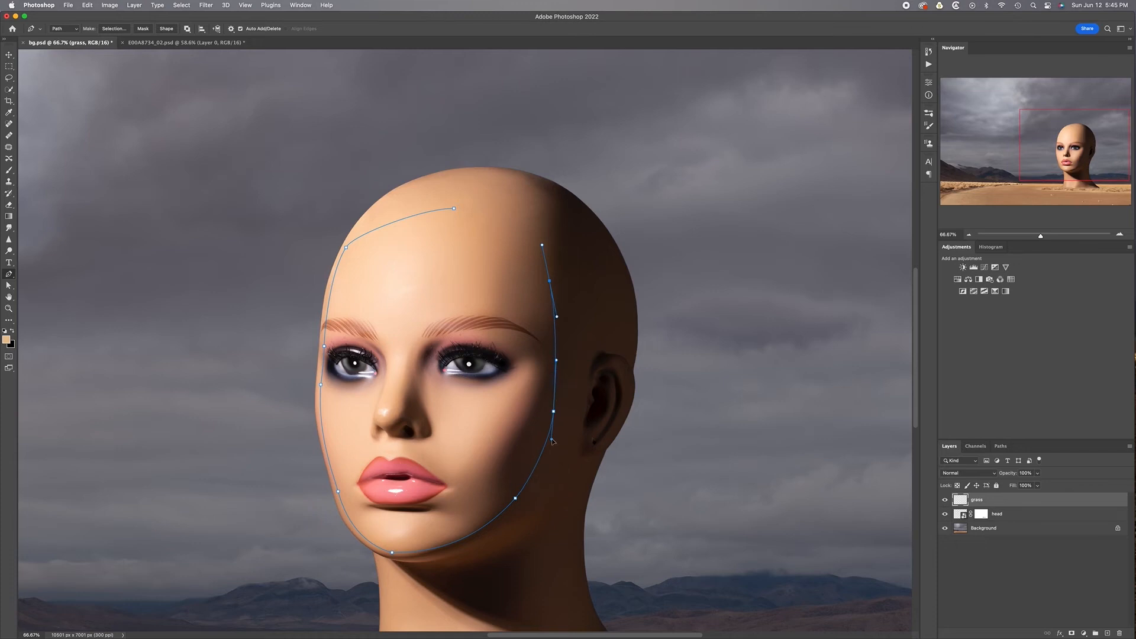
- Refine the path's curves on the right side of the face and close it at the top of the forehead
left_click_drag(515, 498, 536, 481)
left_click(555, 362)
key("super+z")
left_click_drag(549, 281, 542, 239)
left_click_drag(453, 209, 383, 208)
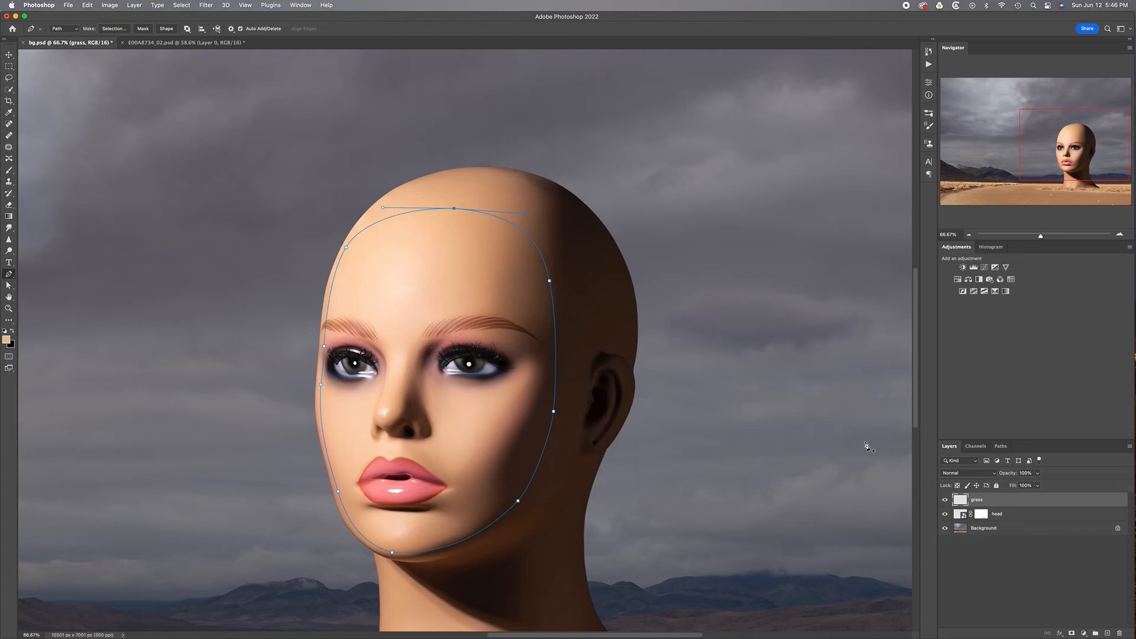
- Save the work path under the name "face opening"
left_click(1001, 448)
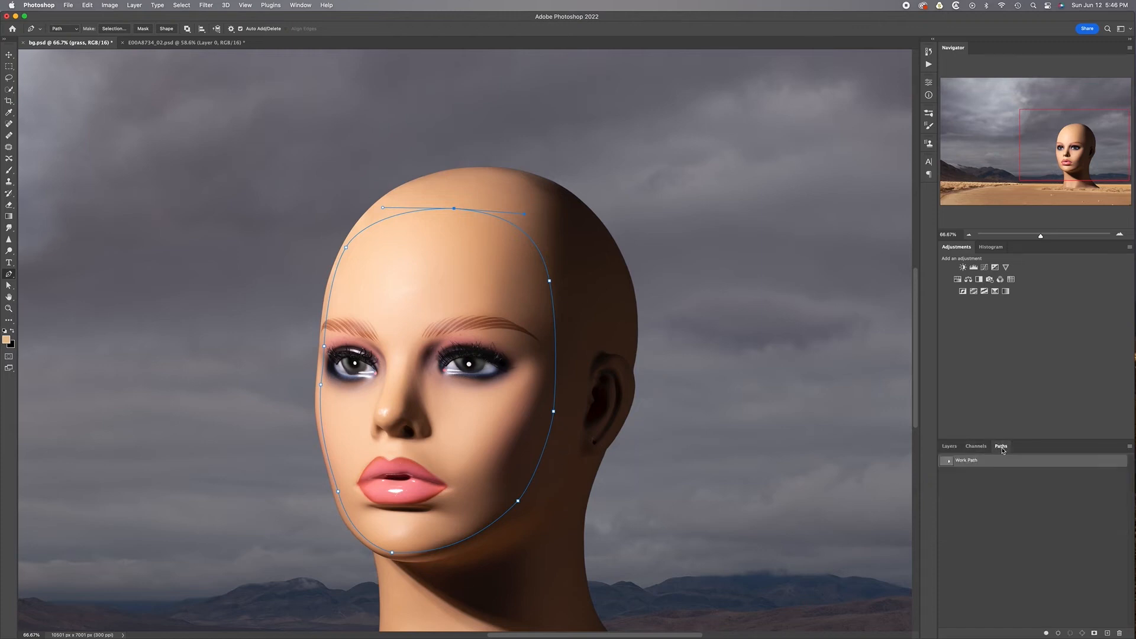
double_click(966, 461)
type("face opening")
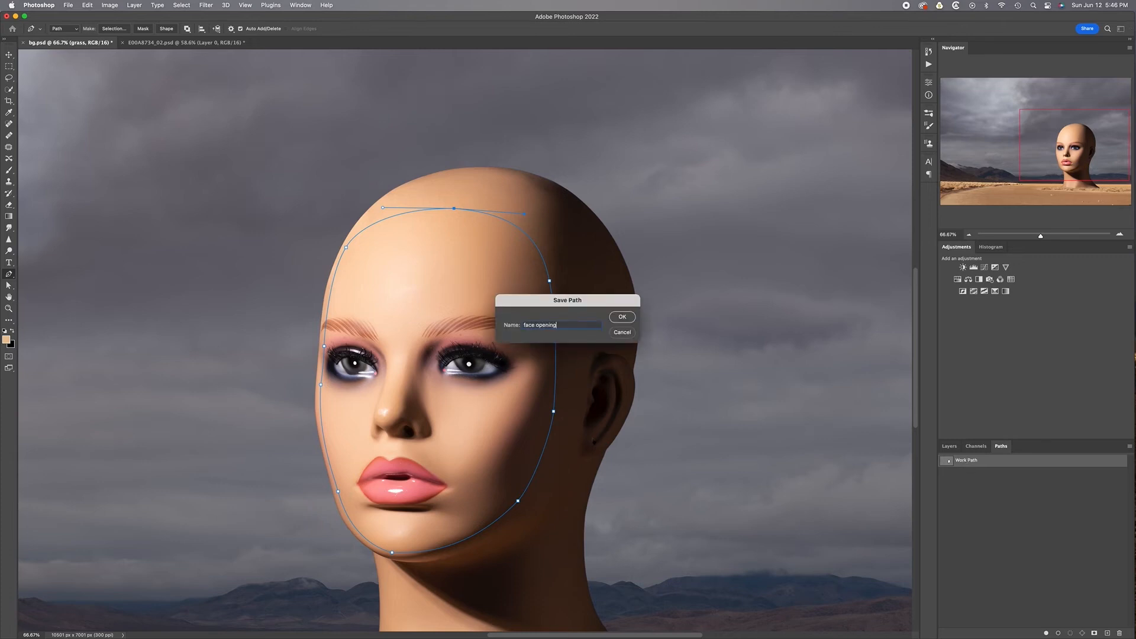
key("Return")
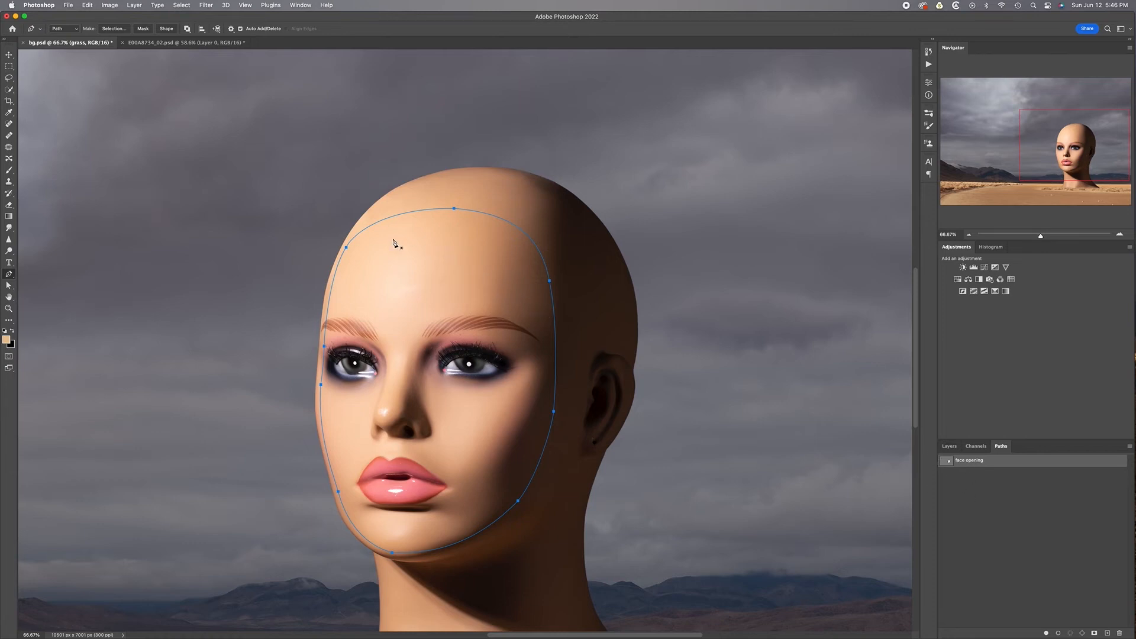
- Convert the face opening path into a new selection with a 2-pixel feather and add an empty layer above the grass layer
right_click(450, 269)
left_click(464, 309)
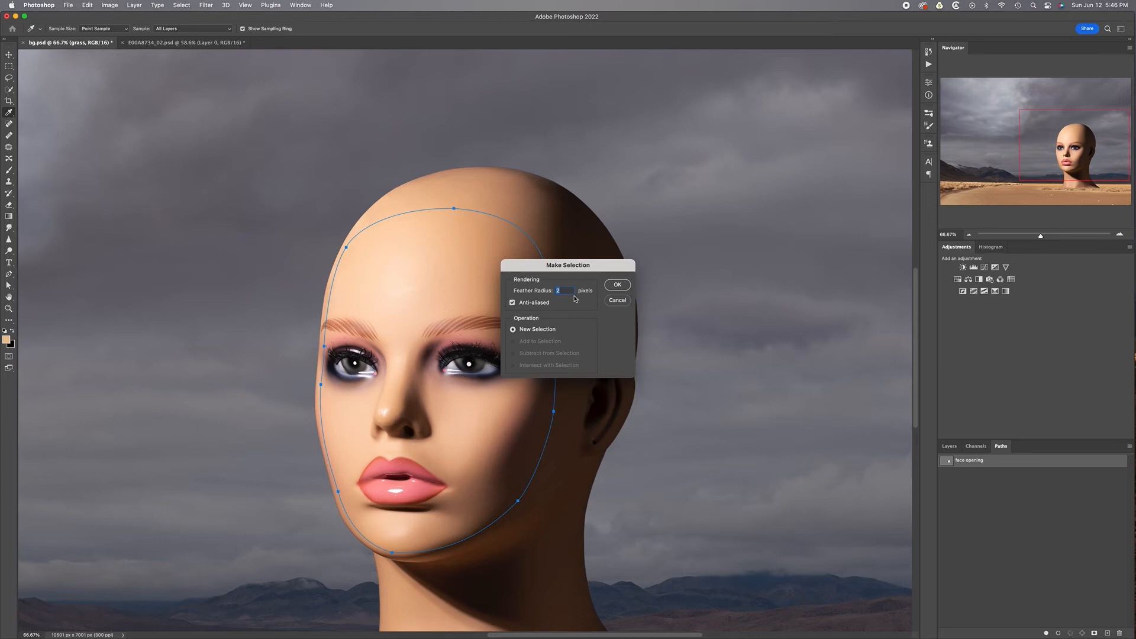
left_click(618, 286)
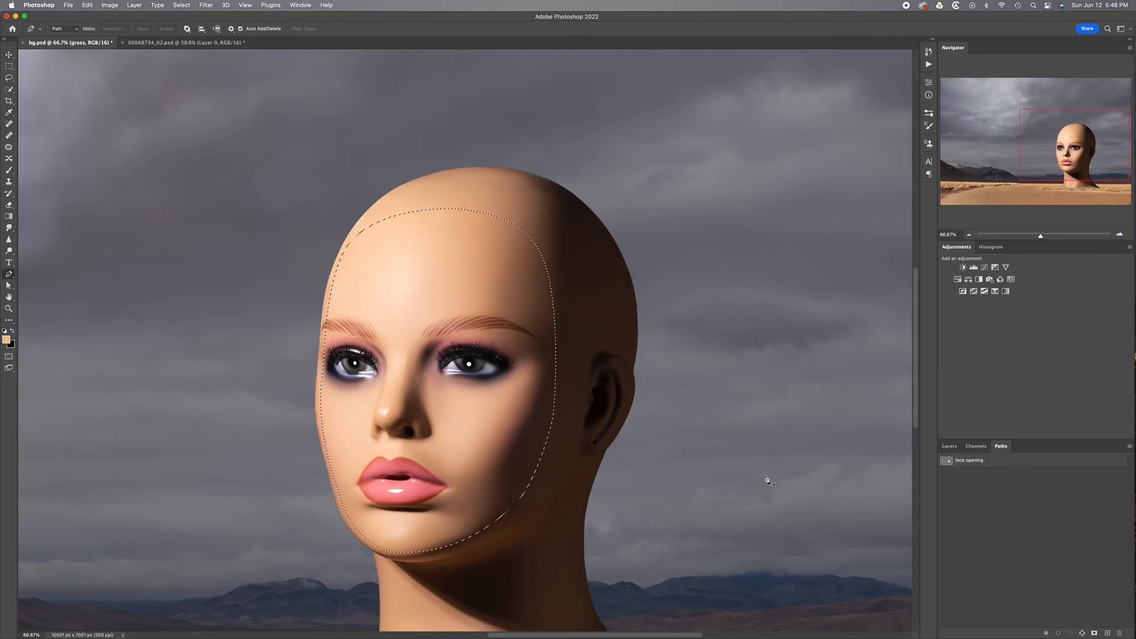
left_click(949, 447)
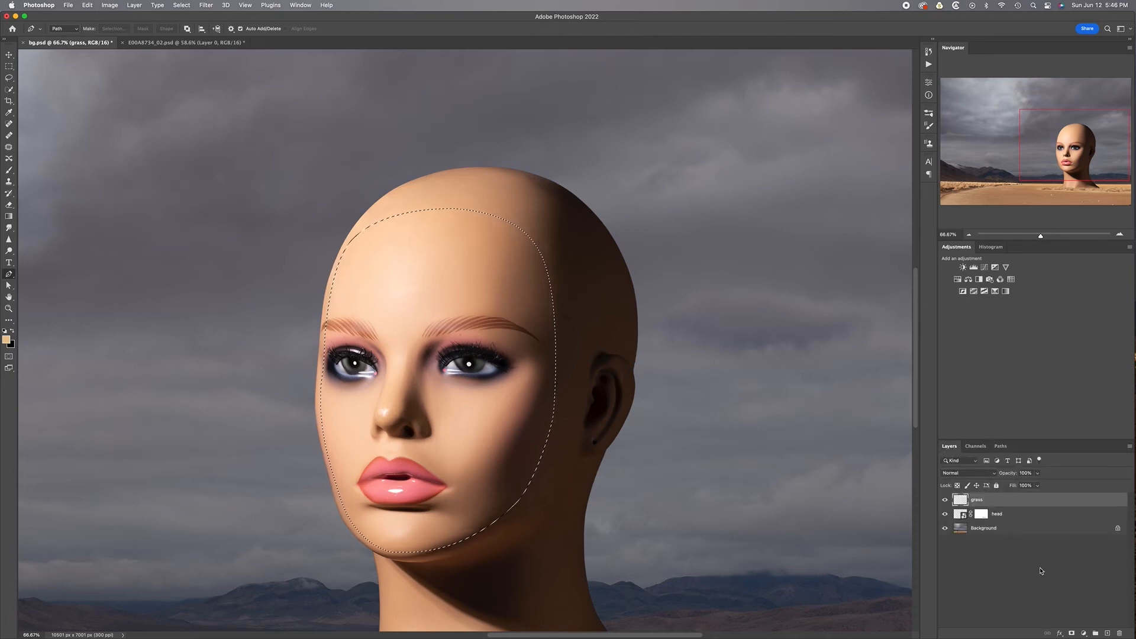
left_click(1107, 633)
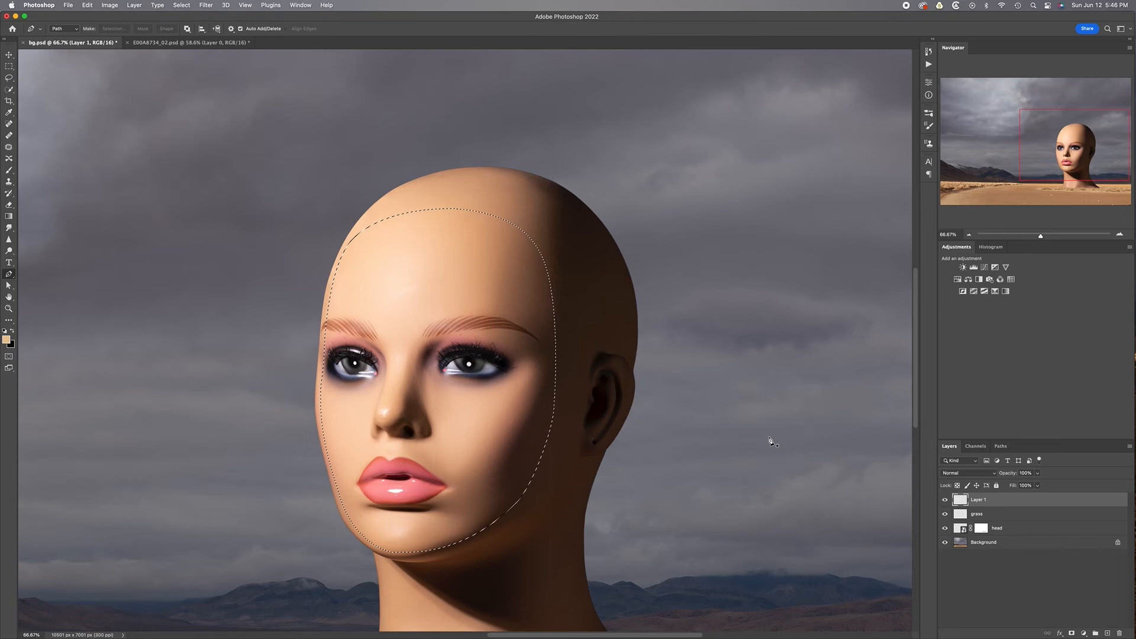
- Edit the Gradient tool's black-to-white gradient, setting the 0% stop to the skin tone sampled at the forehead's left edge
key("g")
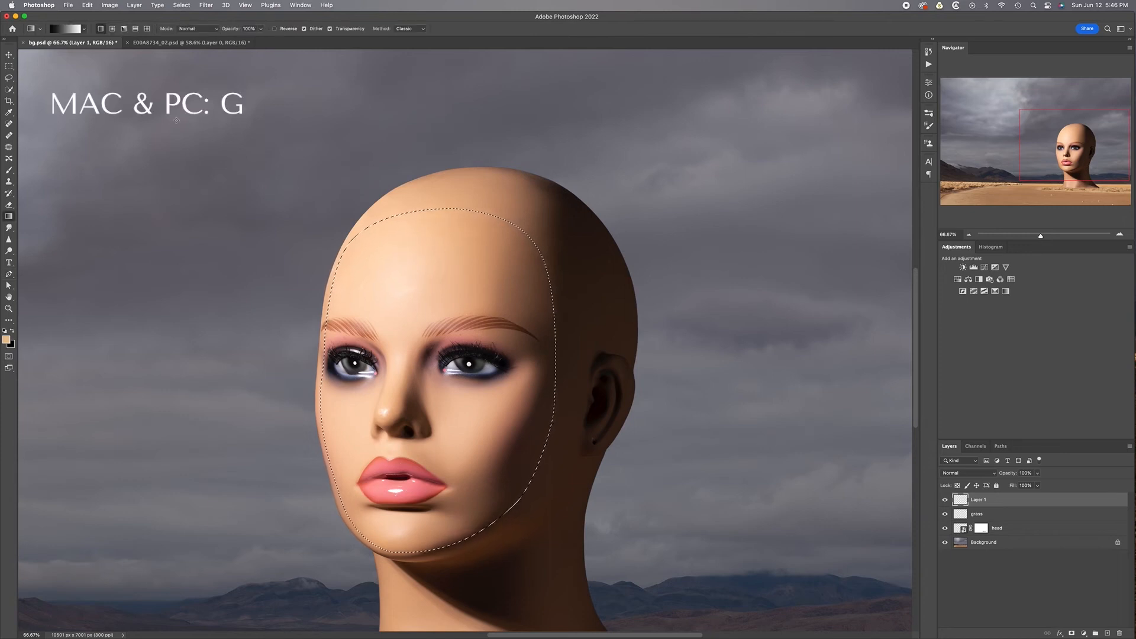
left_click(65, 31)
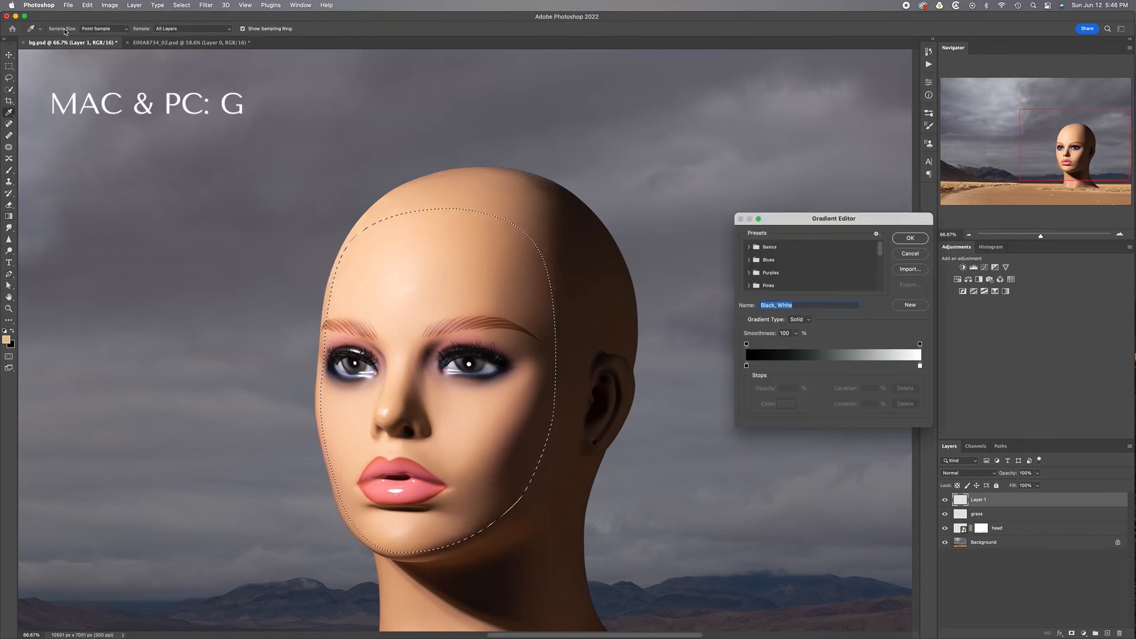
left_click(747, 366)
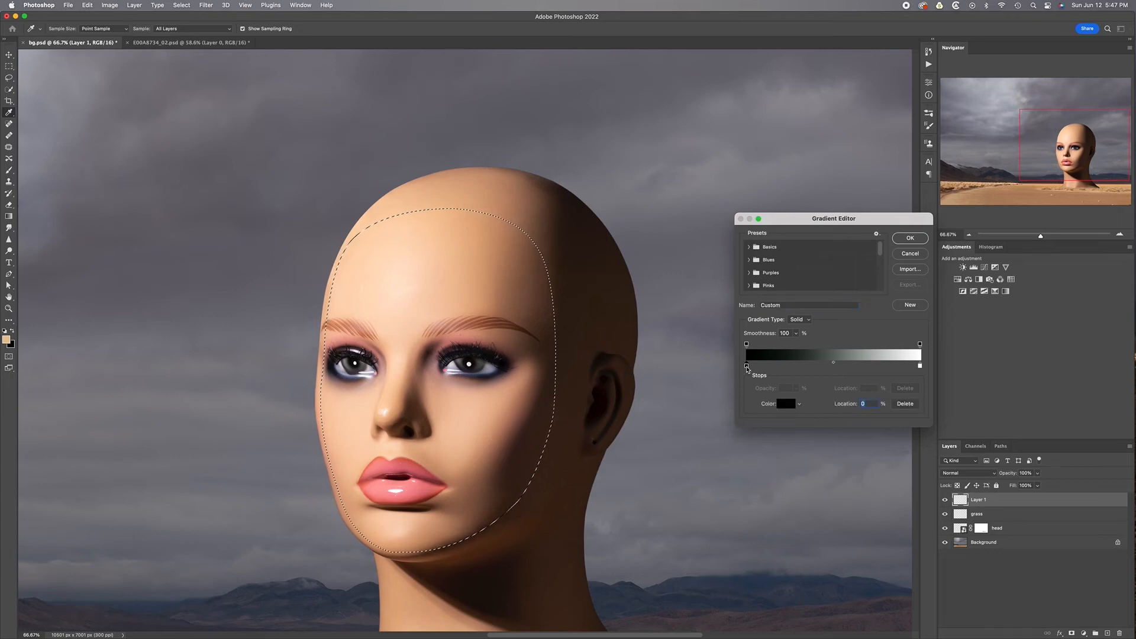
left_click(862, 404)
left_click(785, 405)
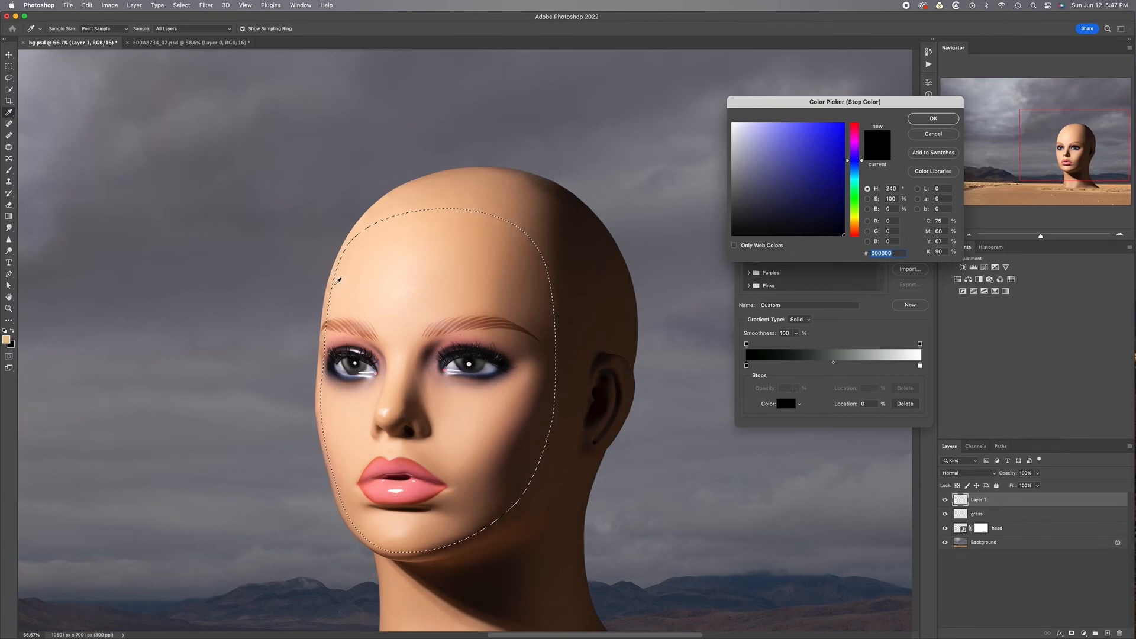
left_click(337, 282)
left_click(928, 125)
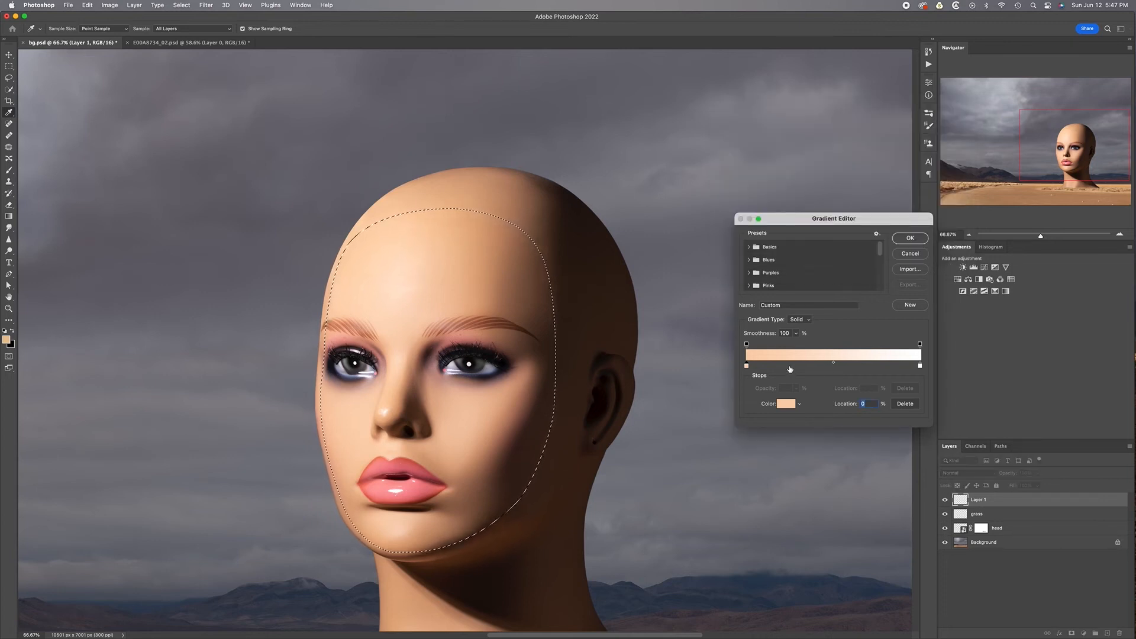
- Add a gradient stop at 25% and set it to the light skin tone #ffe2c8 sampled from the forehead highlight
left_click(790, 366)
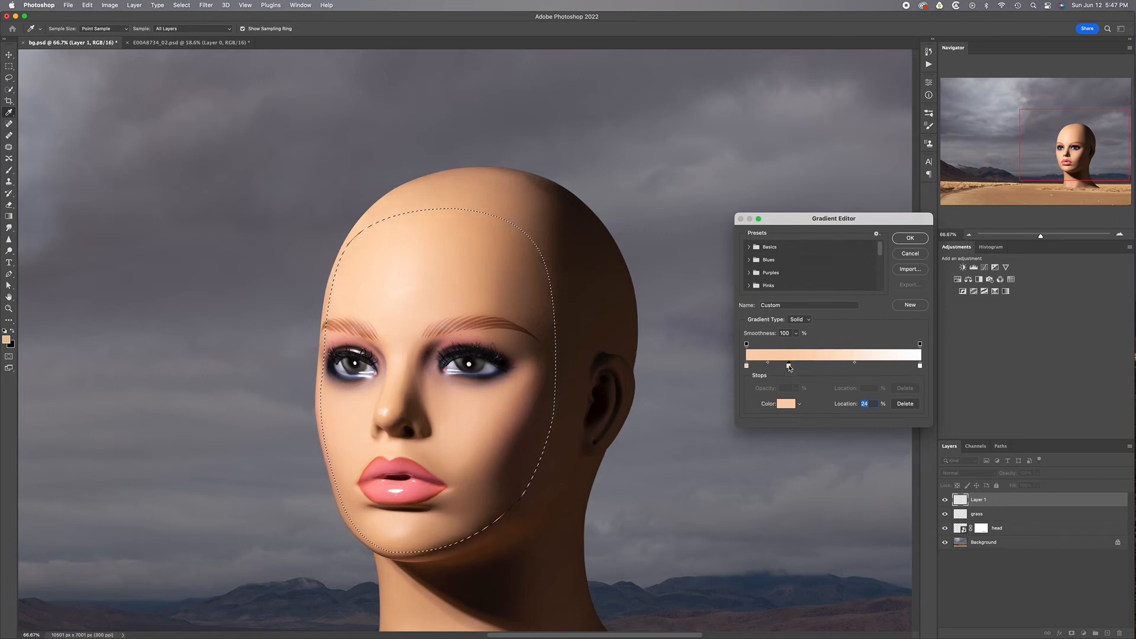
left_click_drag(790, 368, 792, 366)
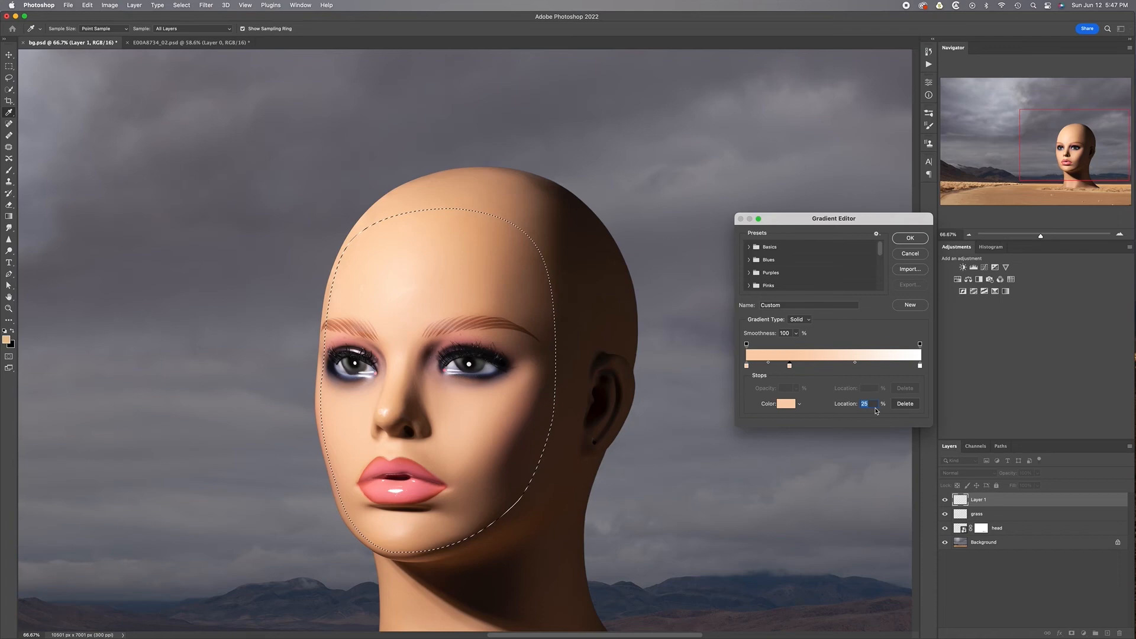
left_click(785, 405)
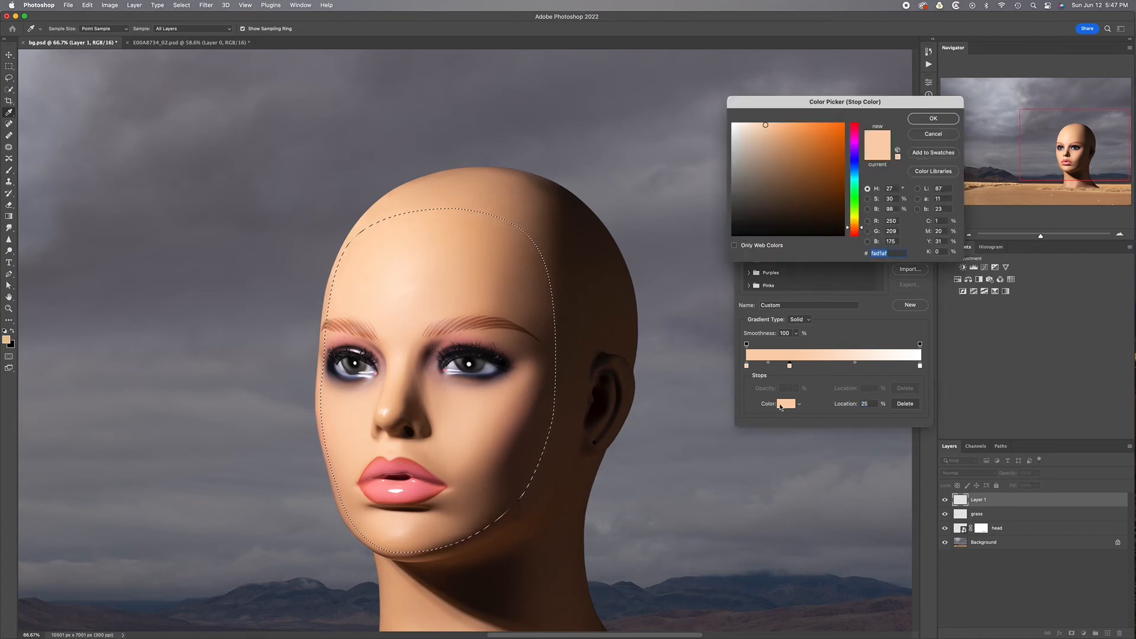
left_click(387, 276)
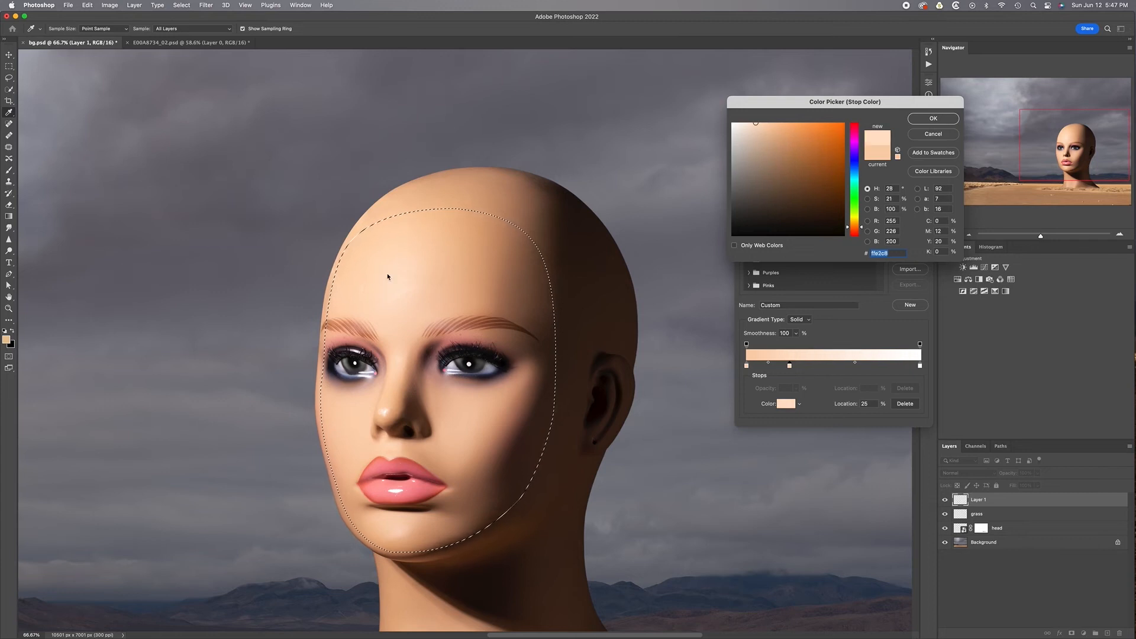
left_click(933, 118)
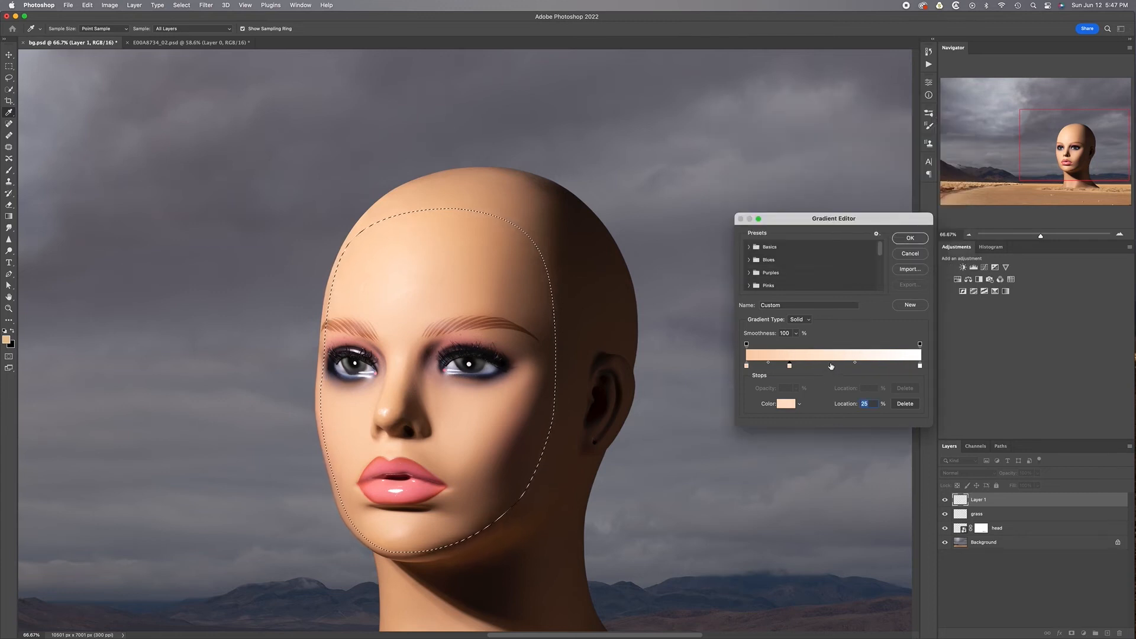
- Add a gradient stop at 50% with the skin tone #f4c9a8 sampled from the middle of the forehead
left_click(830, 367)
left_click_drag(830, 367, 834, 368)
left_click(787, 405)
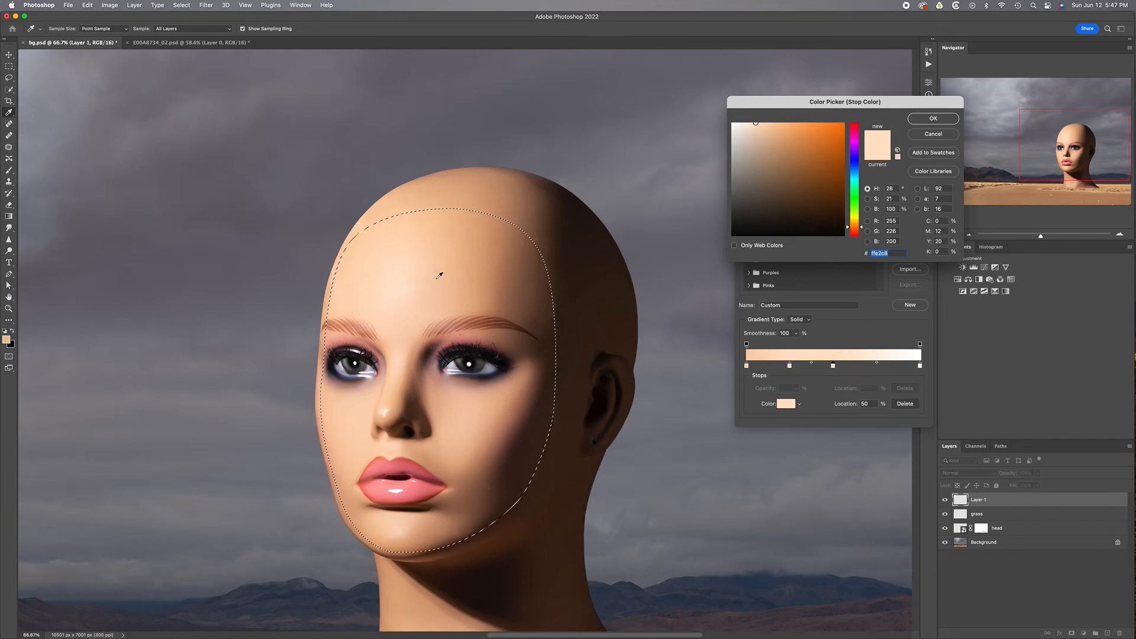
left_click(933, 119)
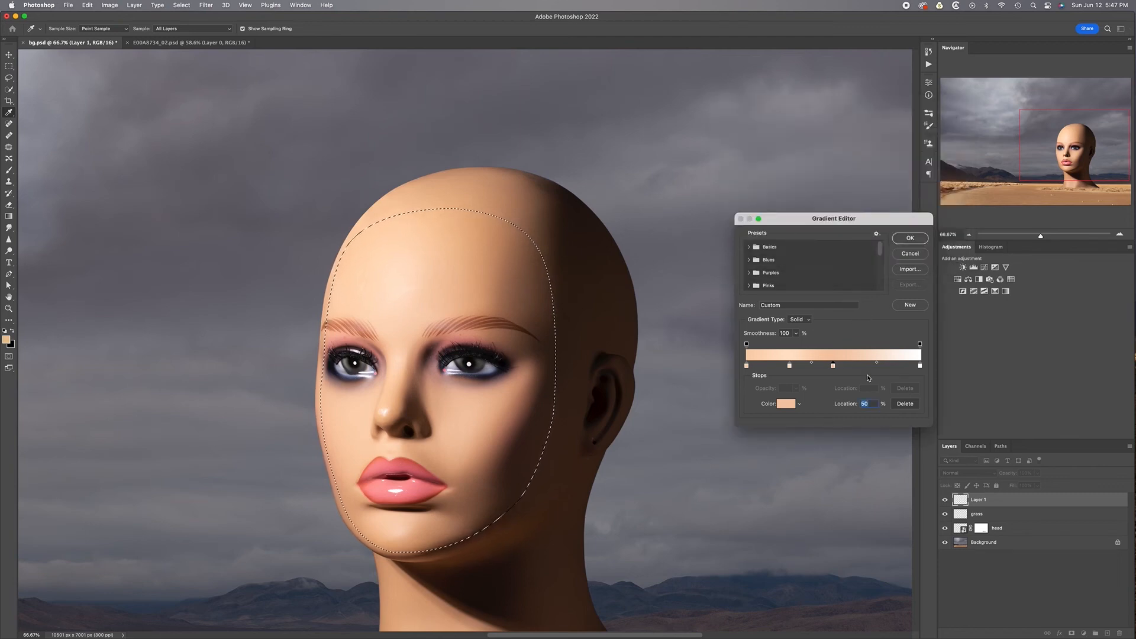
- Add a gradient stop at 75% with the darker tan sampled from the right part of the forehead
left_click(871, 366)
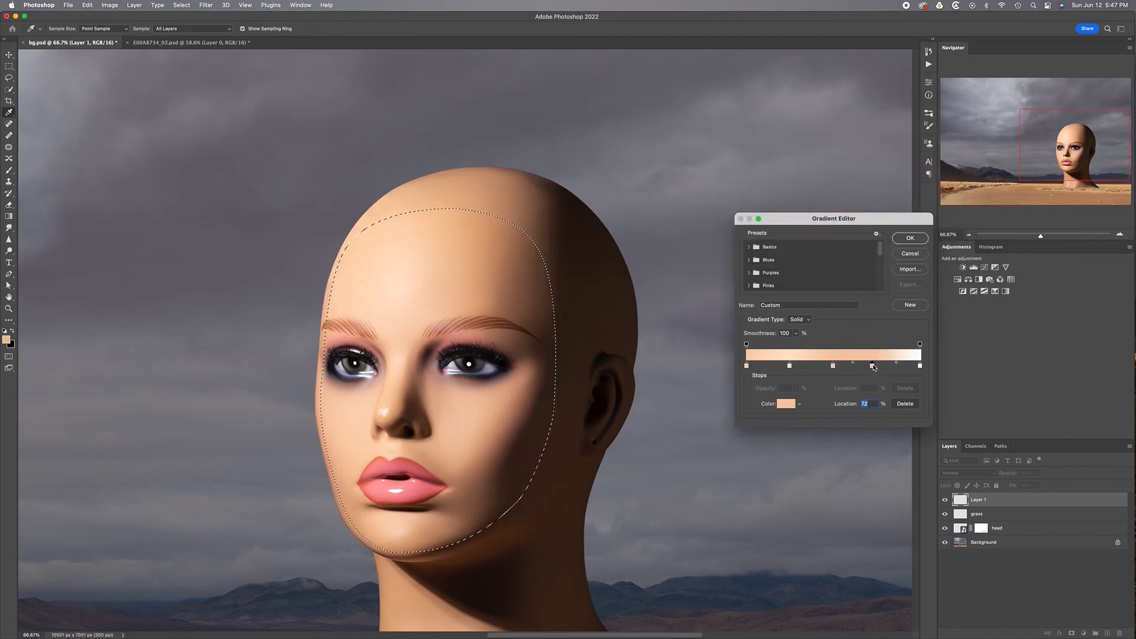
left_click(786, 404)
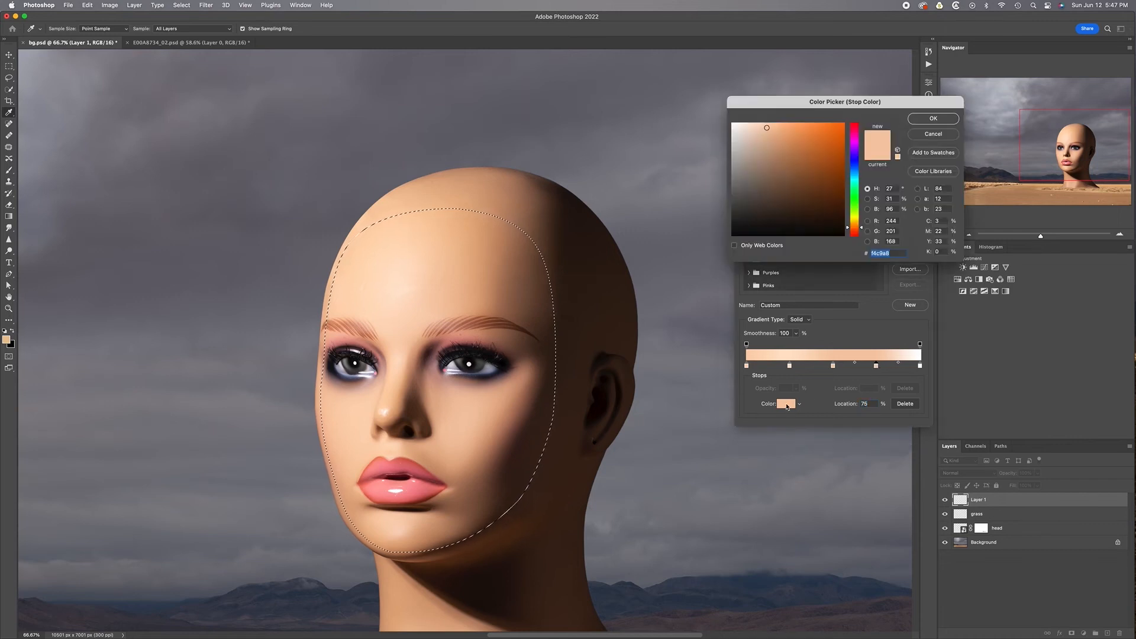
left_click(494, 264)
left_click(928, 120)
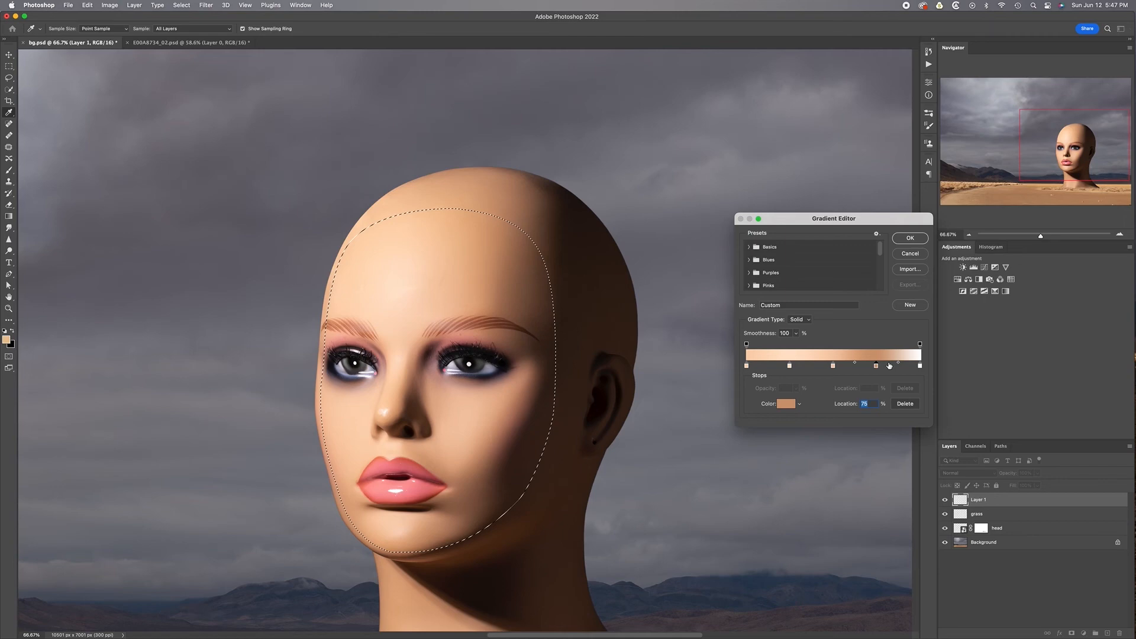
- Set the 100% gradient stop to the dark brown #41291b sampled from the face's shadow edge and accept the gradient
left_click(920, 366)
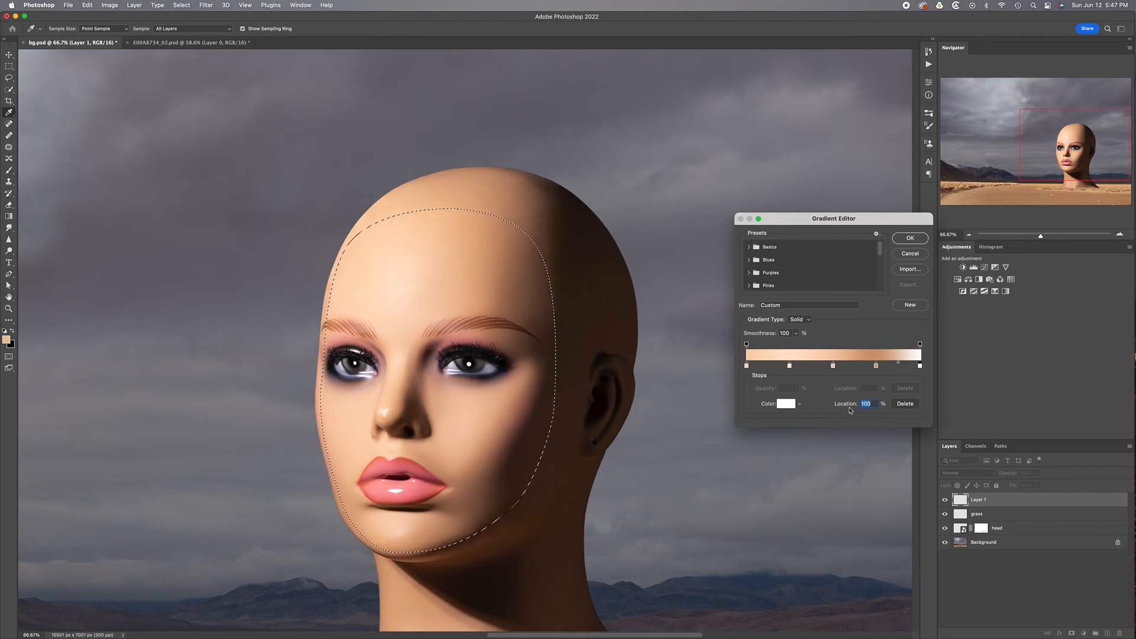
left_click(786, 404)
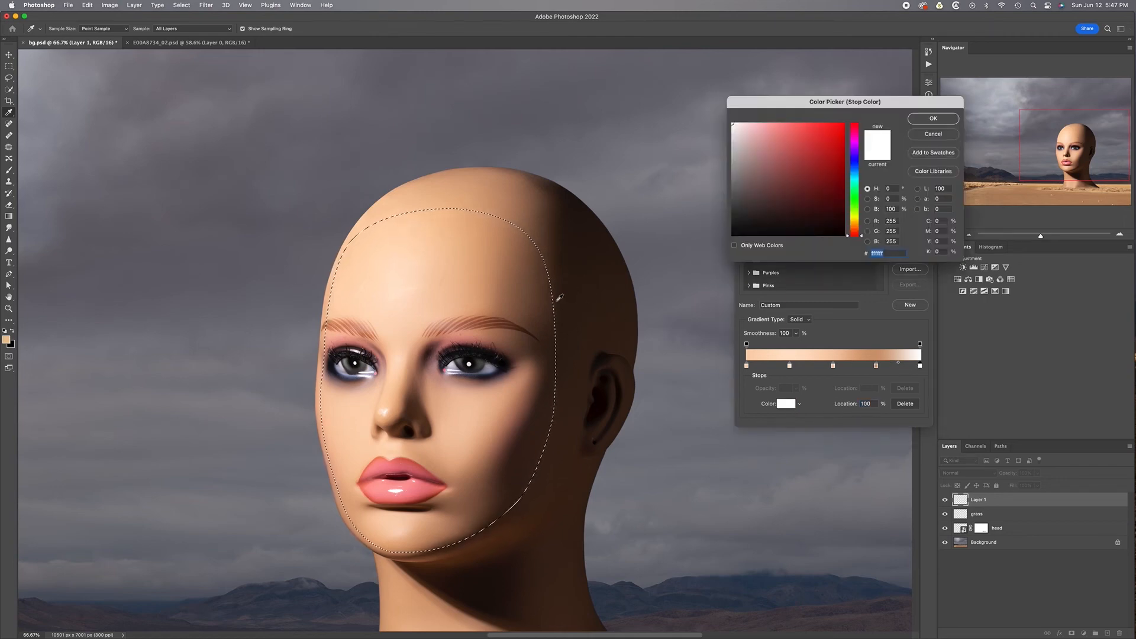
left_click(552, 297)
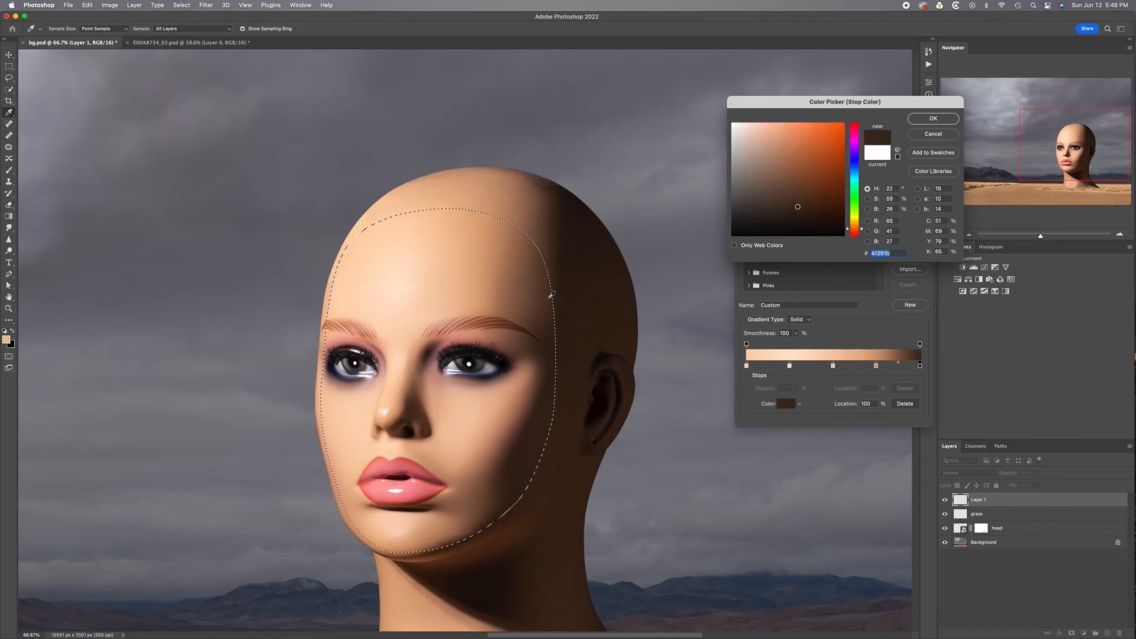
left_click(933, 119)
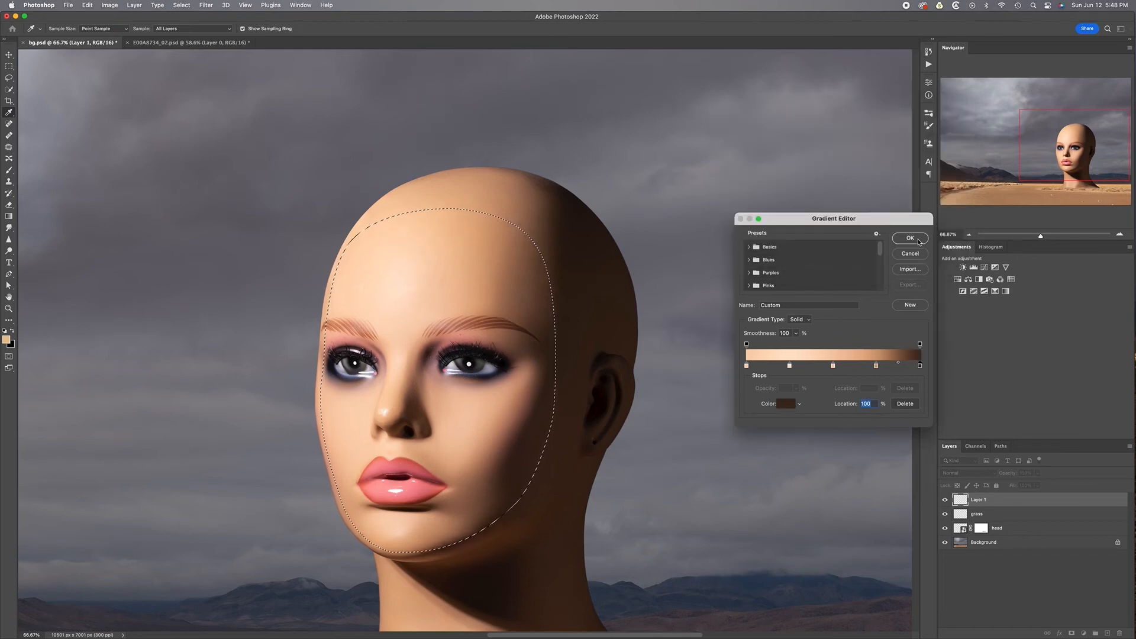
left_click(909, 238)
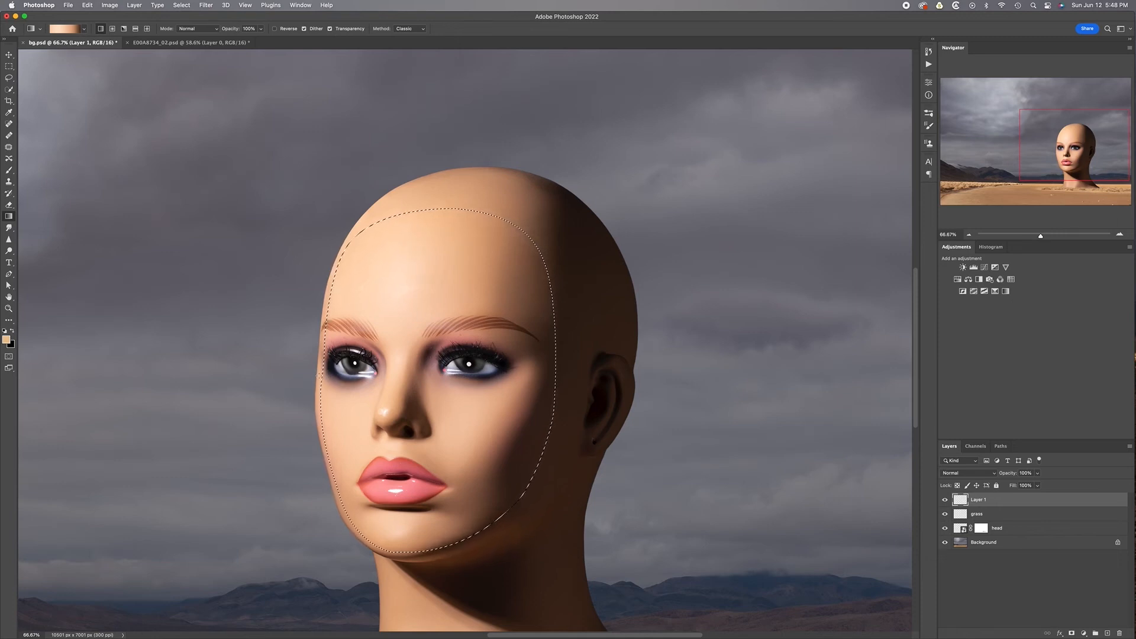
- Fill the face selection with the custom gradient, running straight horizontally from its left edge to its right edge
left_click_drag(320, 375, 410, 377)
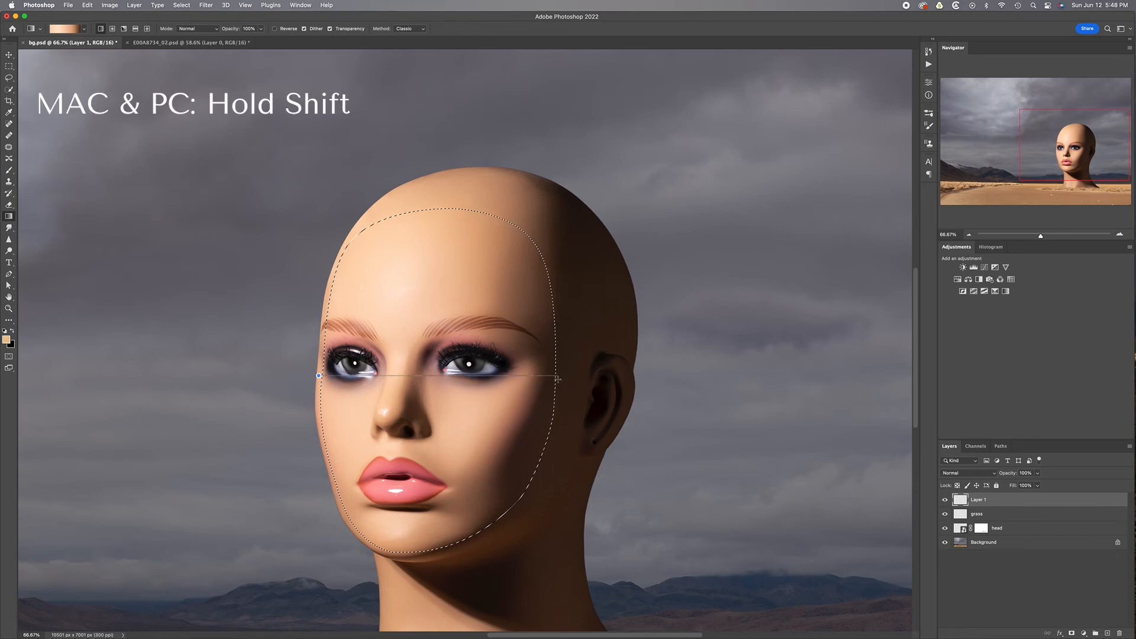
left_click_drag(560, 379, 559, 380)
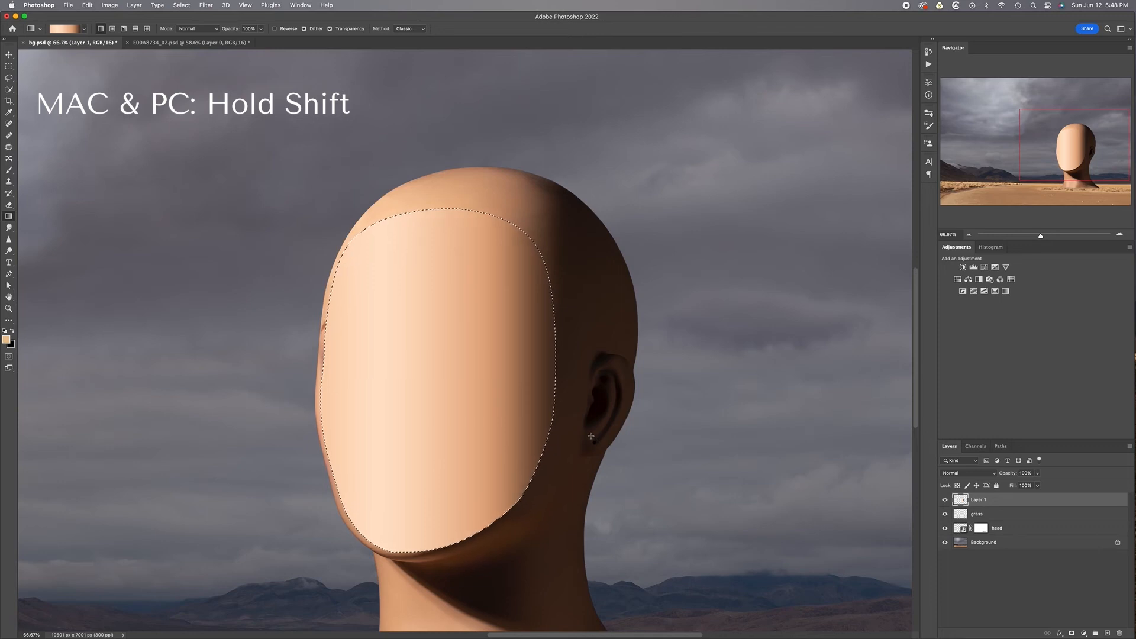
- Add a new layer above the gradient, fill the face selection with black on it, and deselect
left_click(1107, 633)
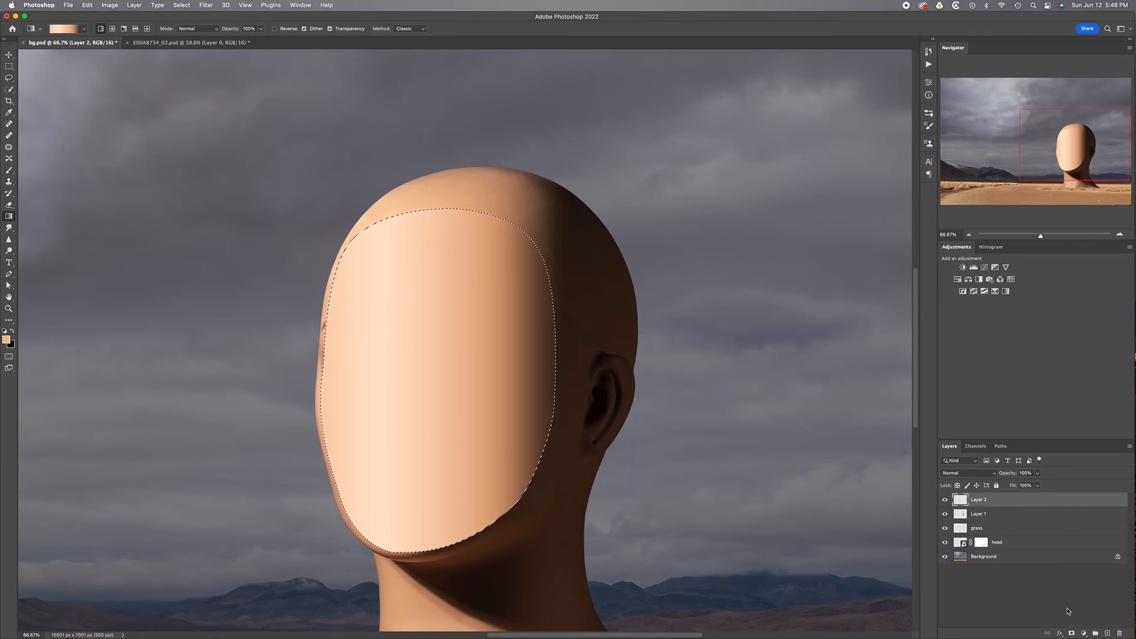
key("d")
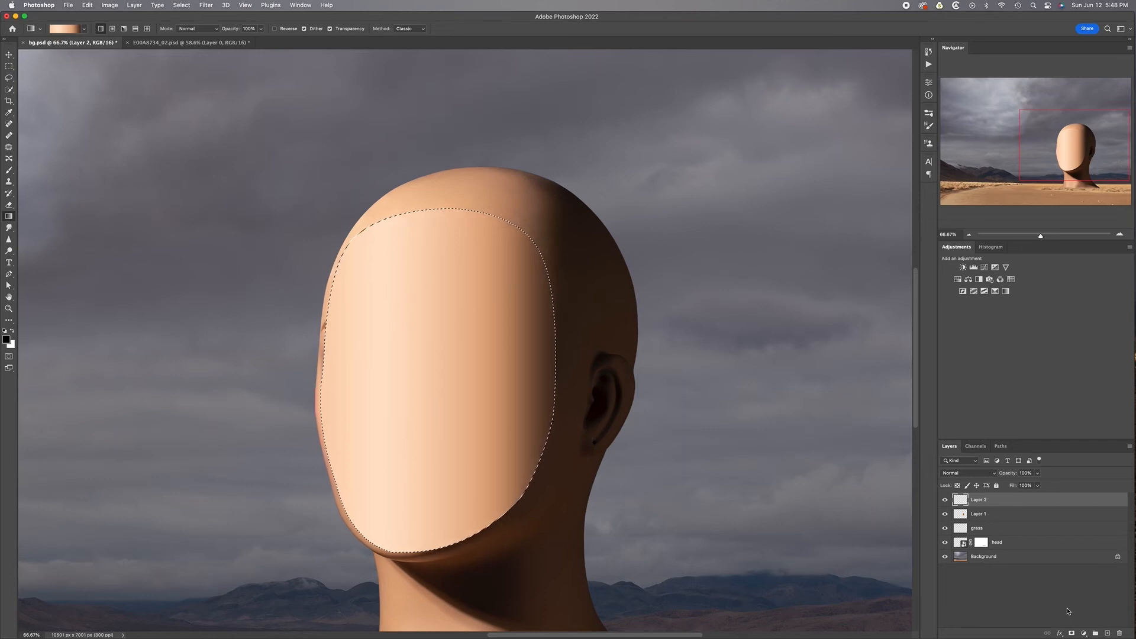
key("alt+BackSpace")
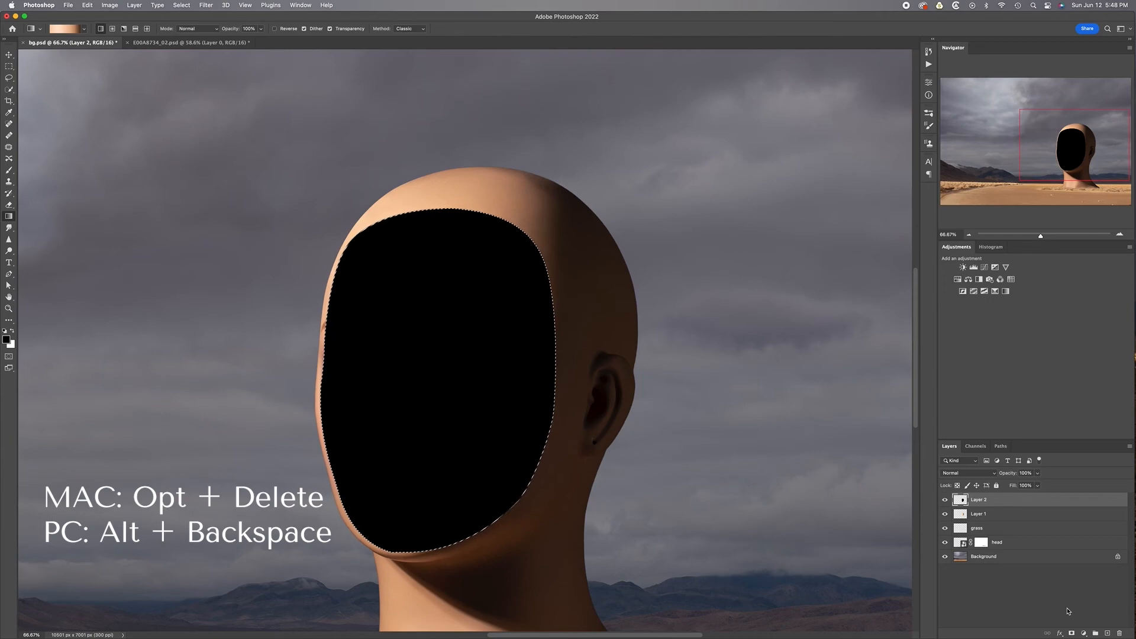
key("super+d")
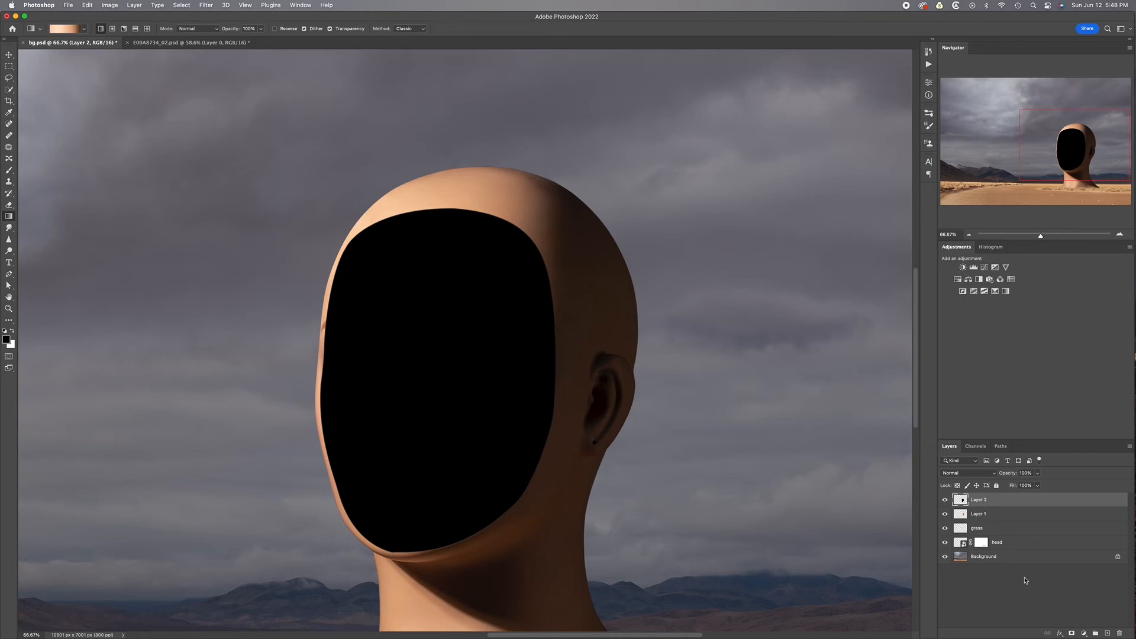
- Rename the black-filled layer "black" and the gradient-filled layer below it "gradient"
double_click(979, 500)
type("black")
key("Return")
double_click(973, 514)
type("gradient")
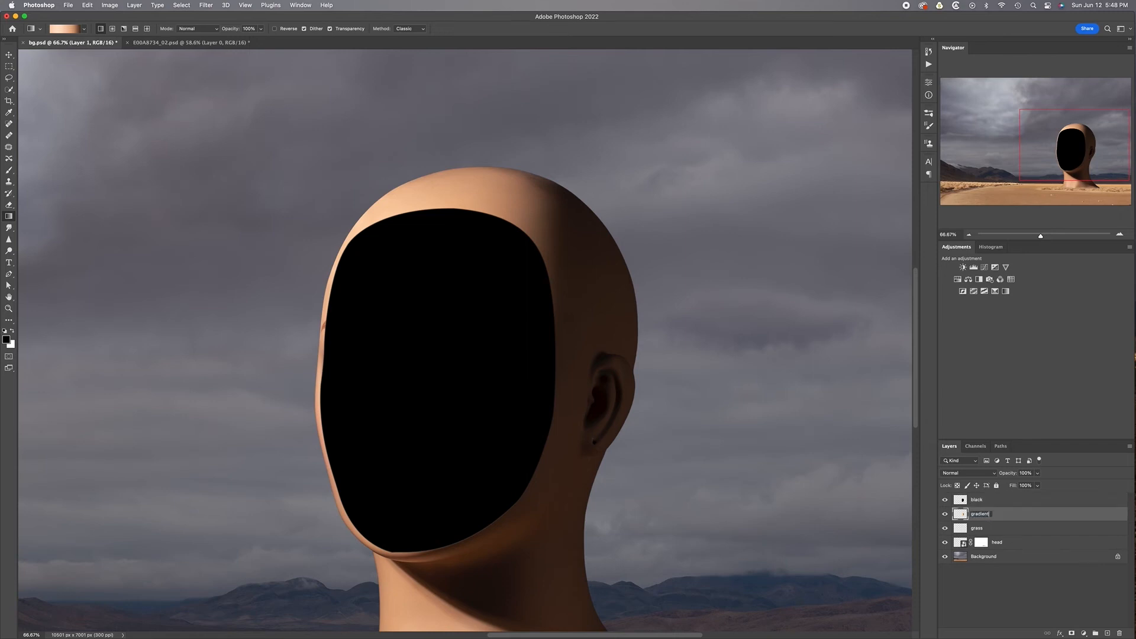
key("Return")
- Group the black and gradient layers and name the group "face opening"
left_click(999, 504, "shift")
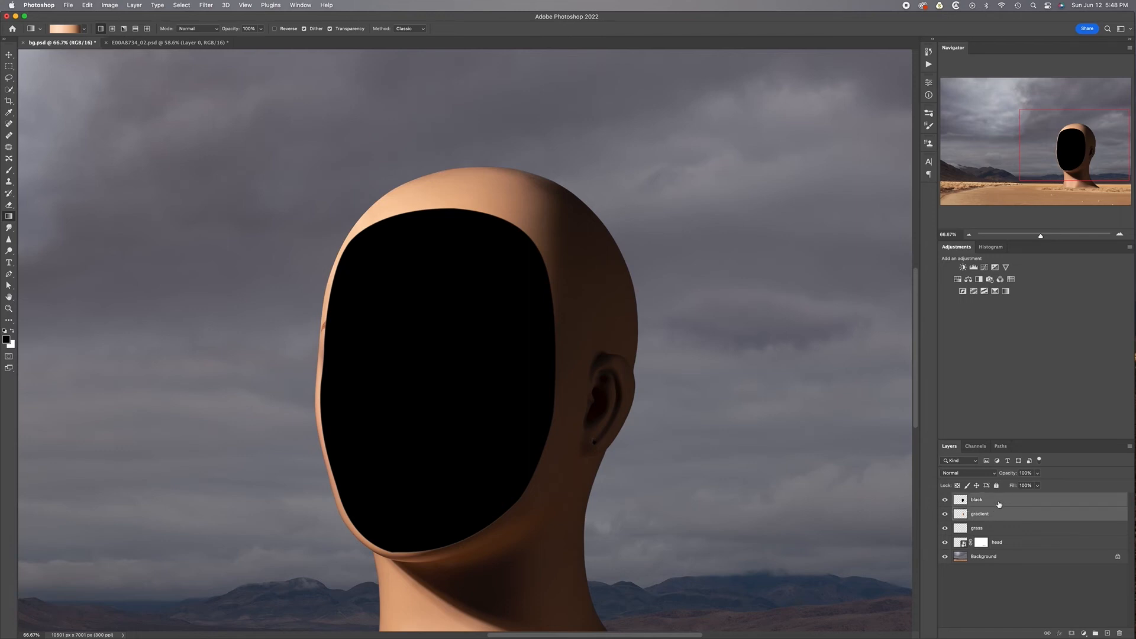
key("super+g")
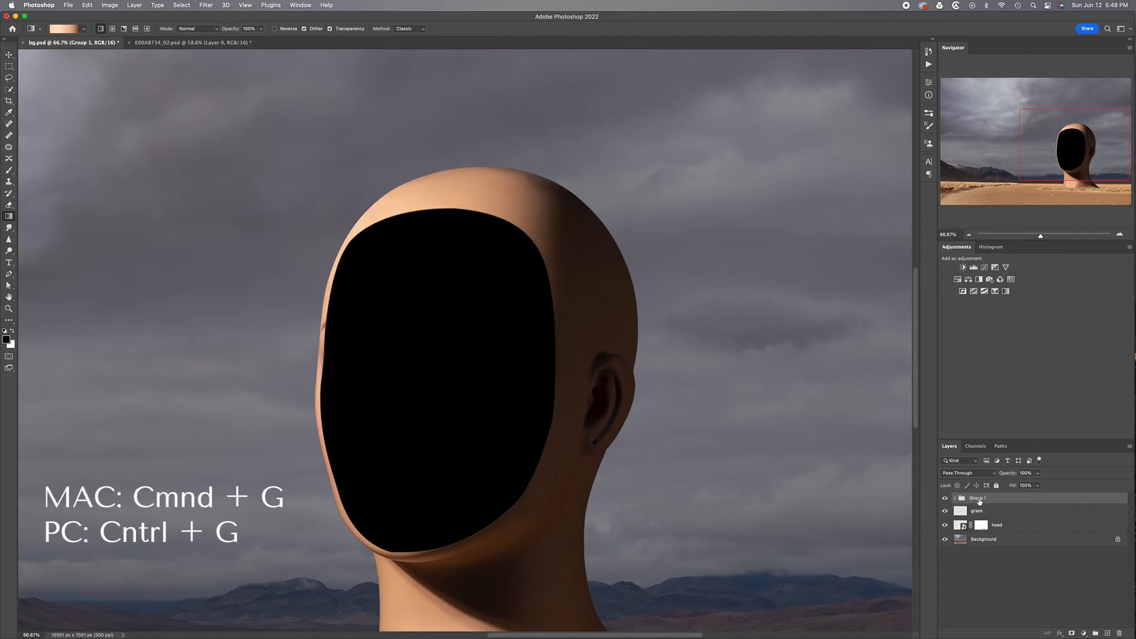
double_click(977, 498)
type("face opening")
key("Return")
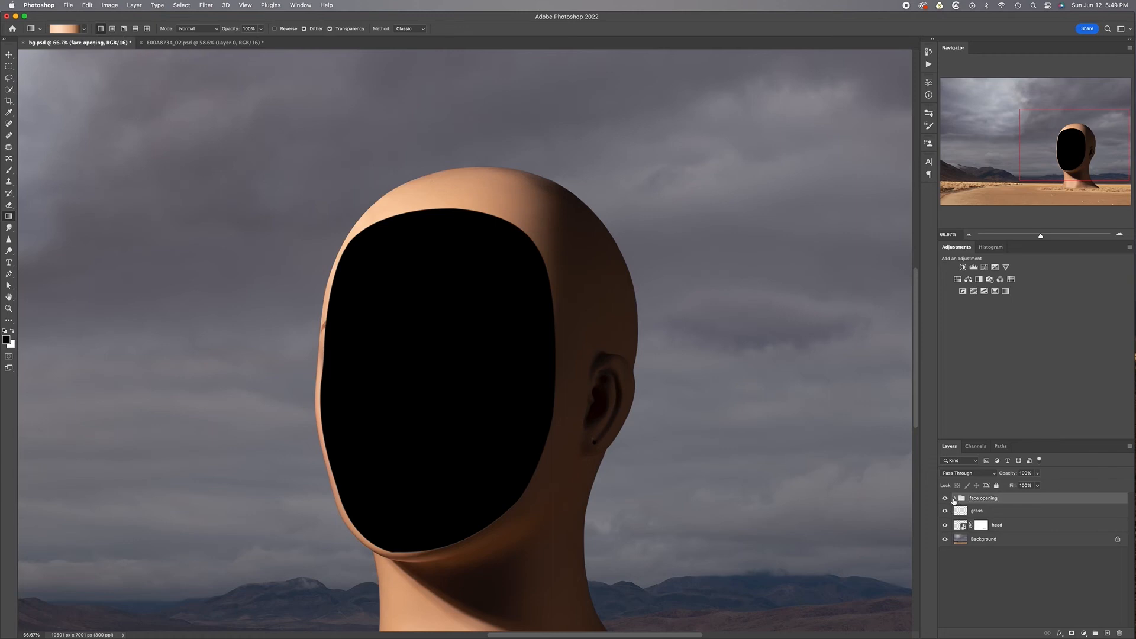
- Expand the face opening group and select the black layer inside it
left_click(954, 498)
left_click(969, 513)
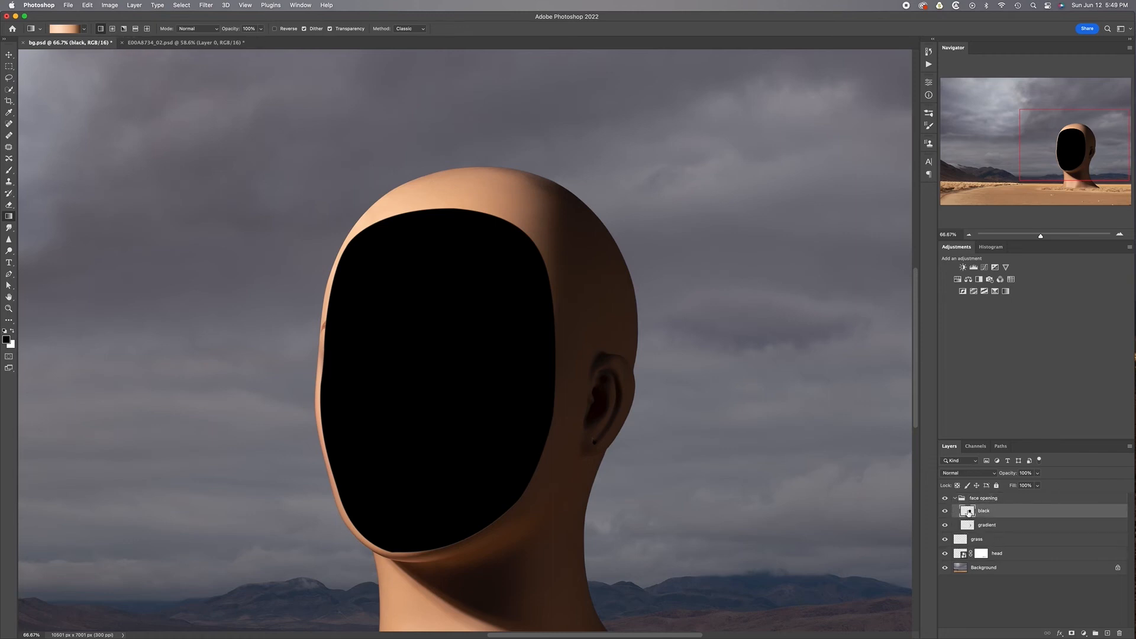
key("super+t")
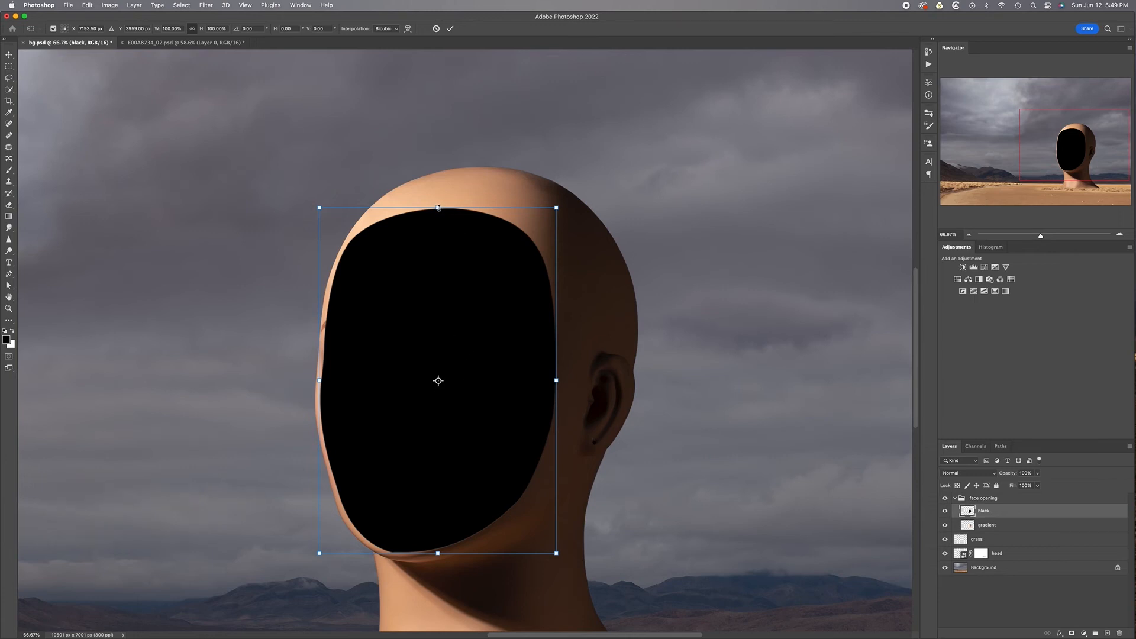
left_click_drag(438, 207, 438, 213)
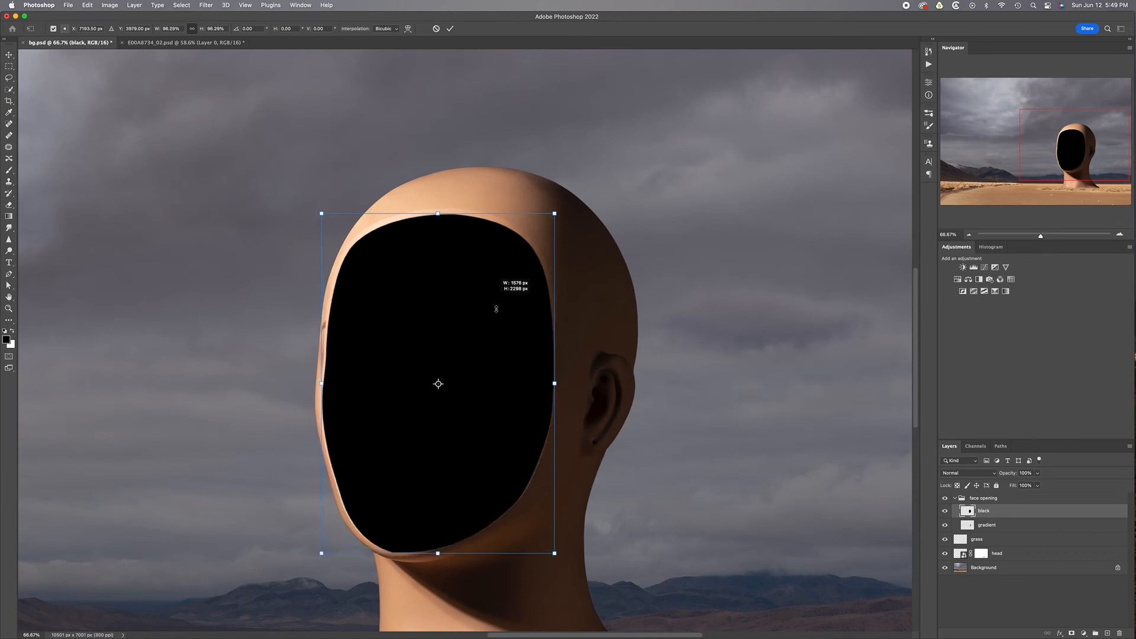
key("Return")
key("g")
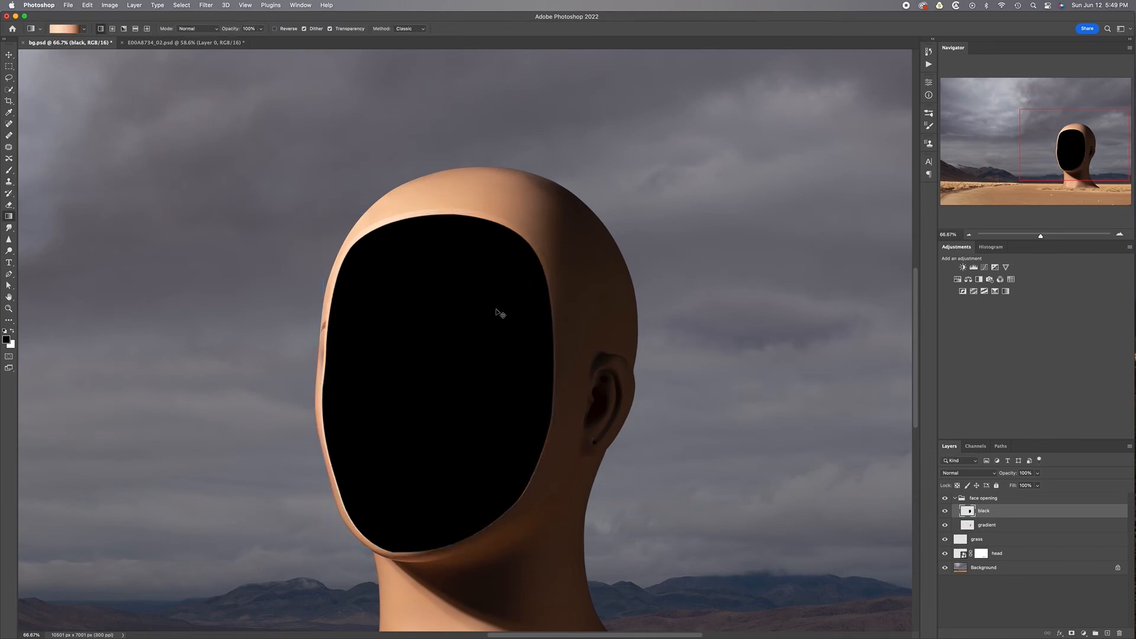
key("super+z")
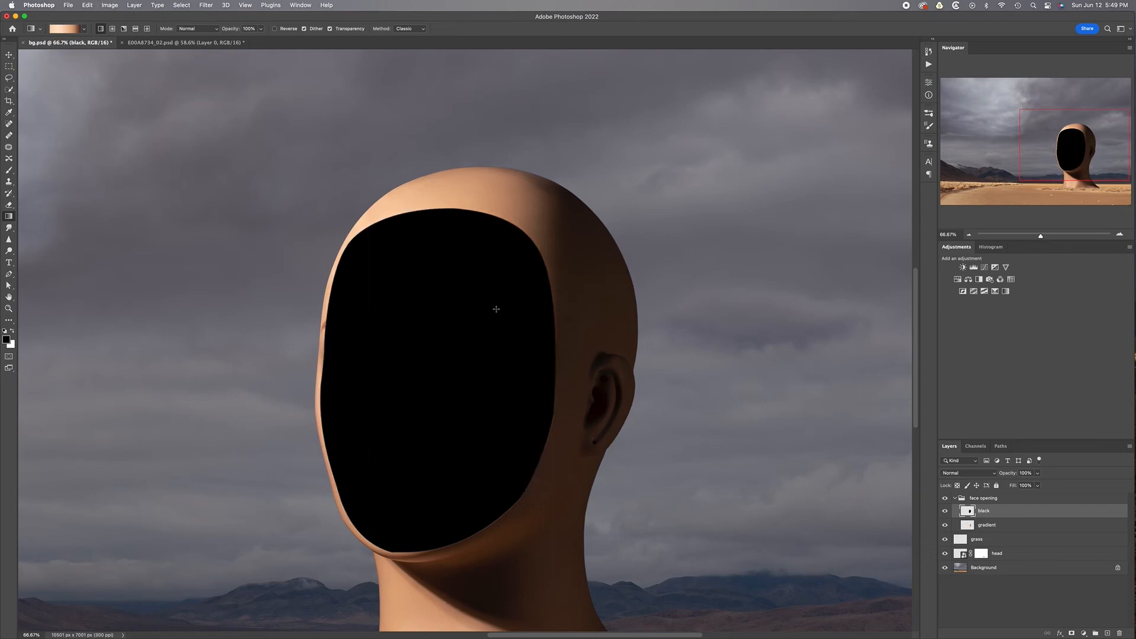
- Scale the black layer proportionally about its centre to about 96.5%, exposing an even rim of the gradient
key("super+t")
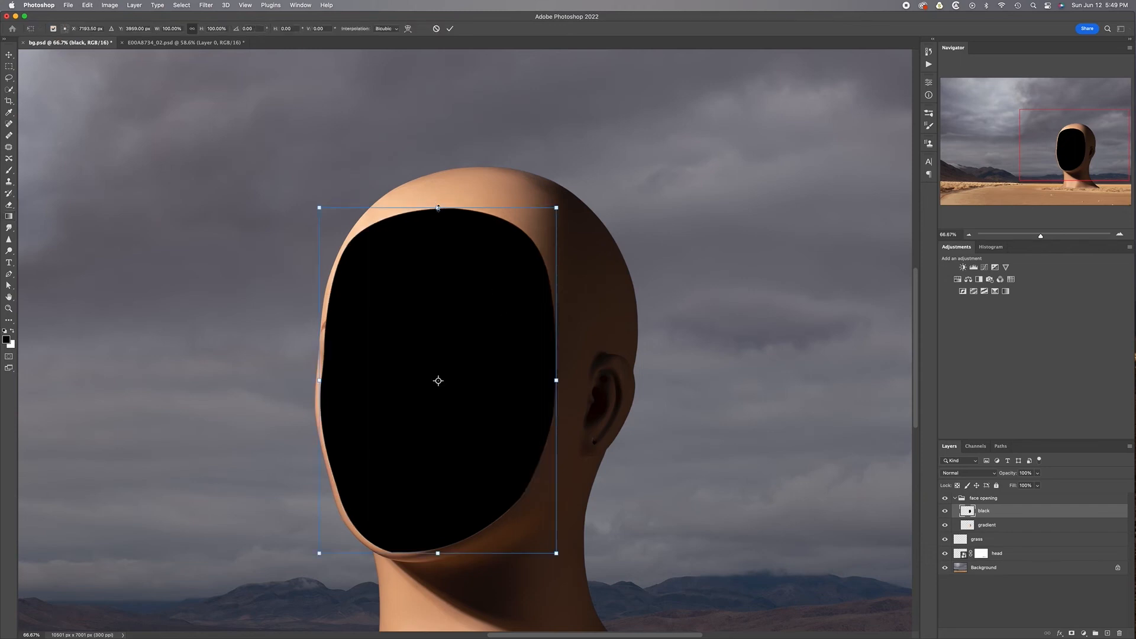
left_click_drag(438, 207, 437, 215)
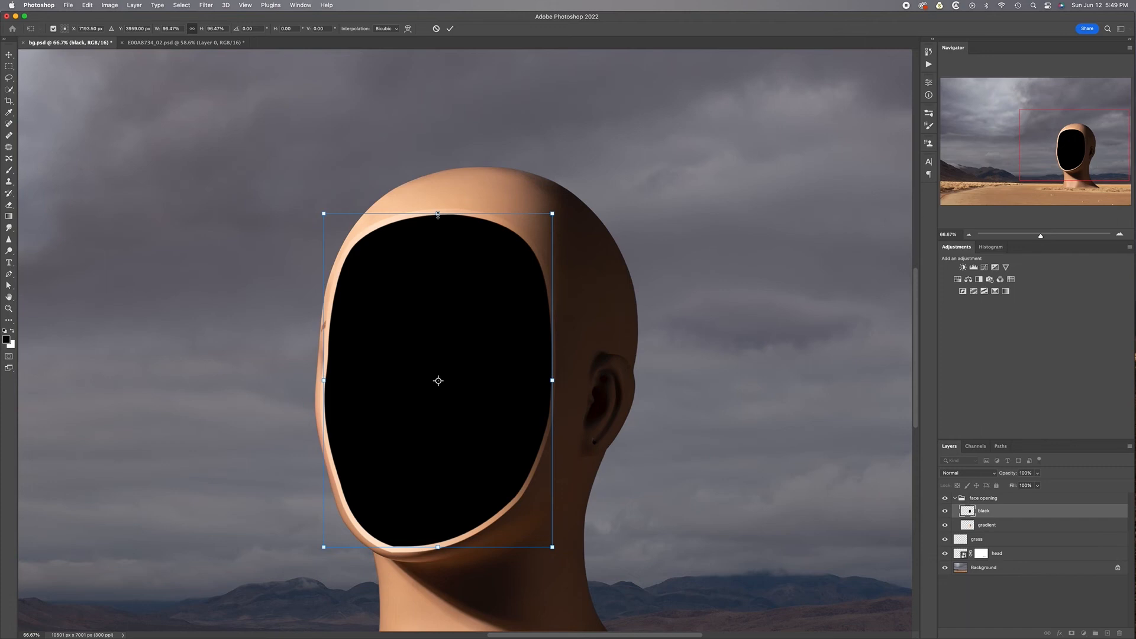
key("Return")
key("g")
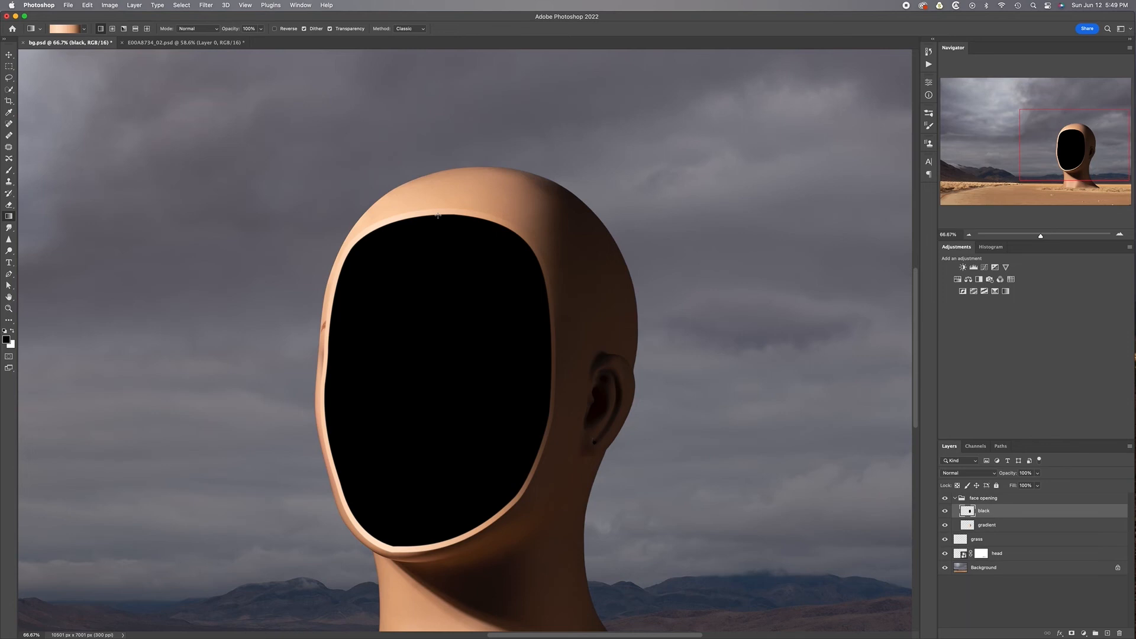
- Nudge the black layer slightly down and to the left within the gradient shape using the Move tool
key("v")
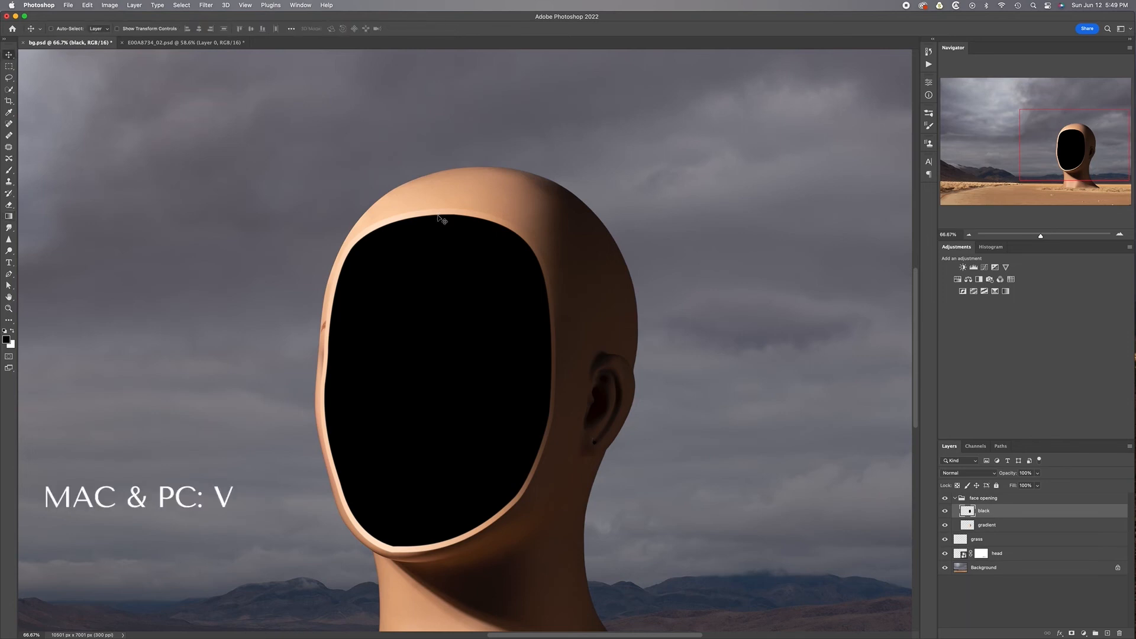
key("Down")
key("Down")
key("Down")
key("Down")
key("Down")
key("Down")
key("Down")
key("Down")
key("Down")
key("Down")
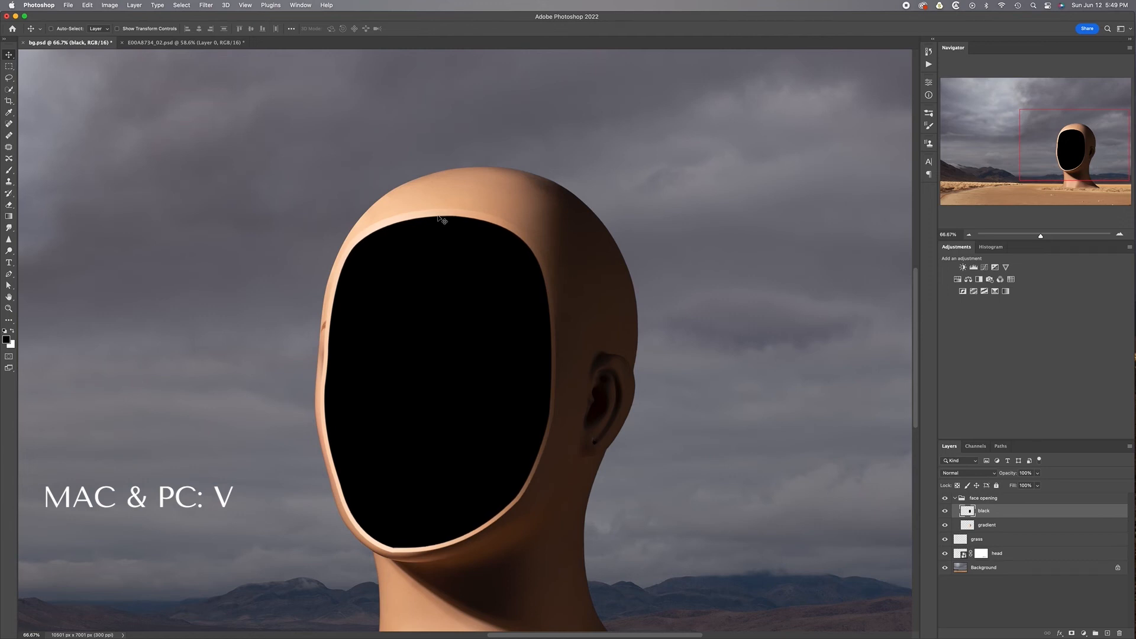
key("Left")
key("Left")
key("Left")
key("Left")
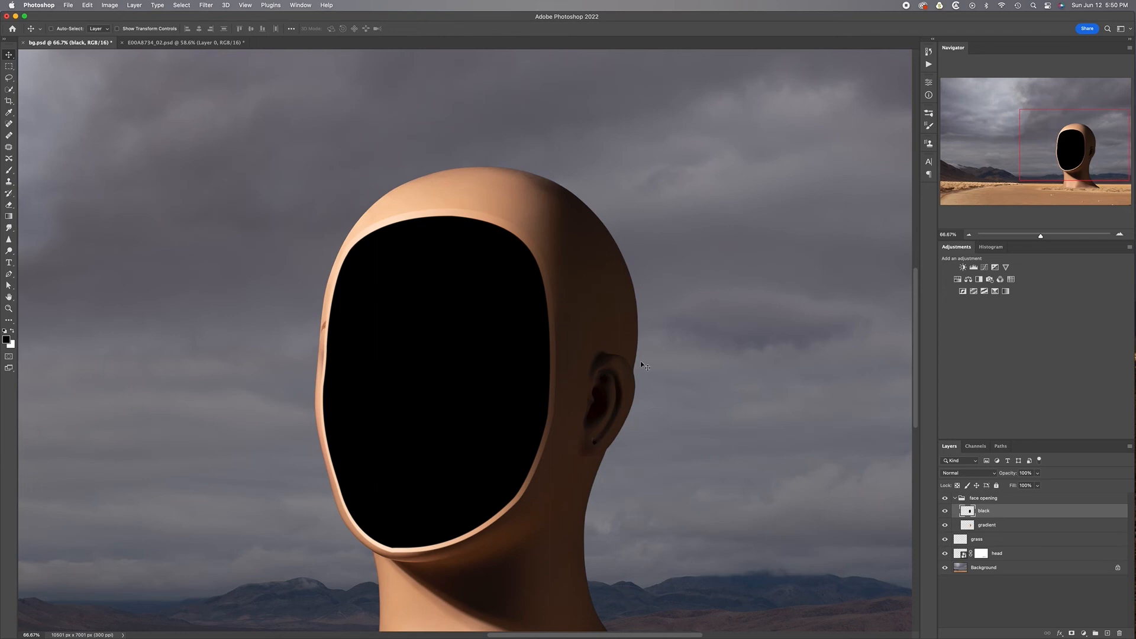
key("Up")
- Add 4% monochromatic Gaussian noise to the gradient layer
left_click(969, 526)
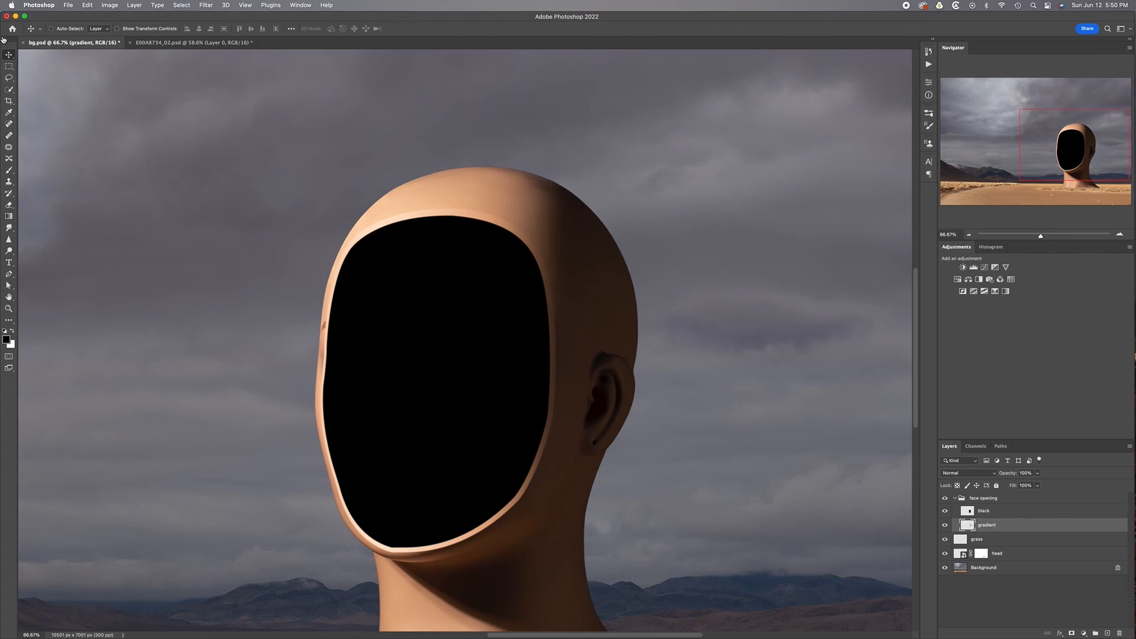
left_click(206, 5)
mouse_move(241, 143)
left_click(355, 144)
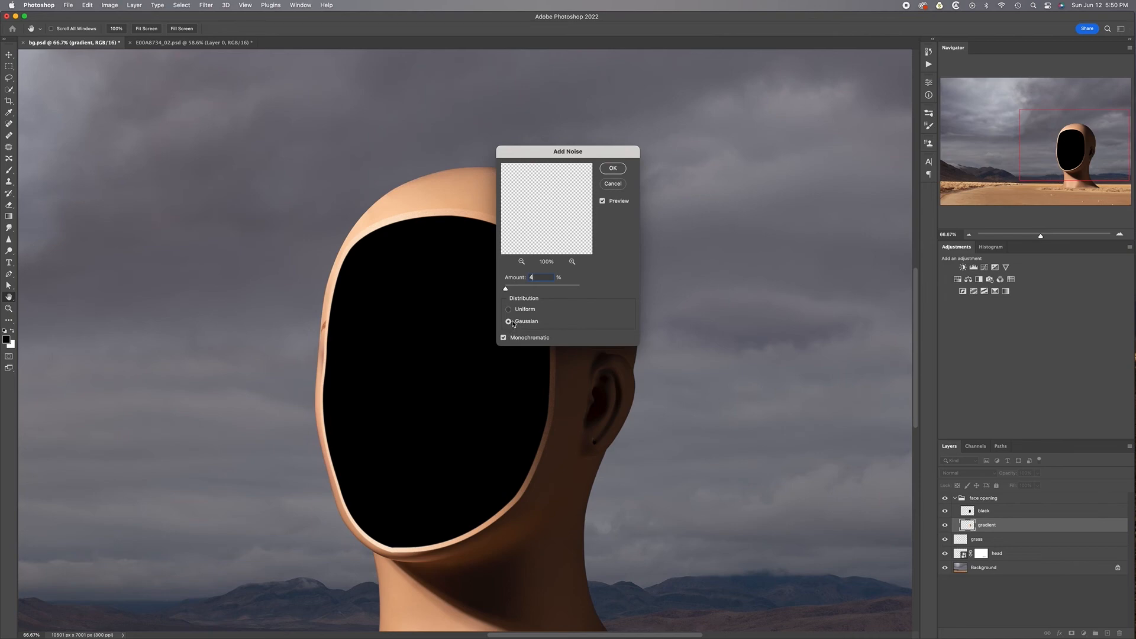
left_click(615, 170)
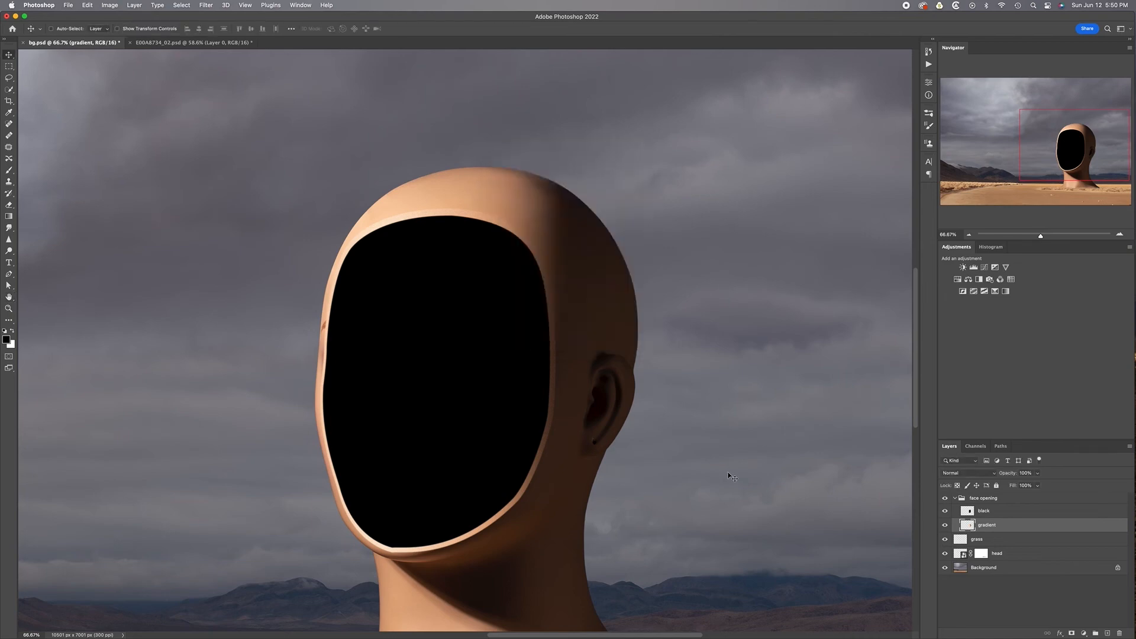
- Examine the gradient rim and the face's outer edge at 100% and check the opening within the whole composite
key("super+1")
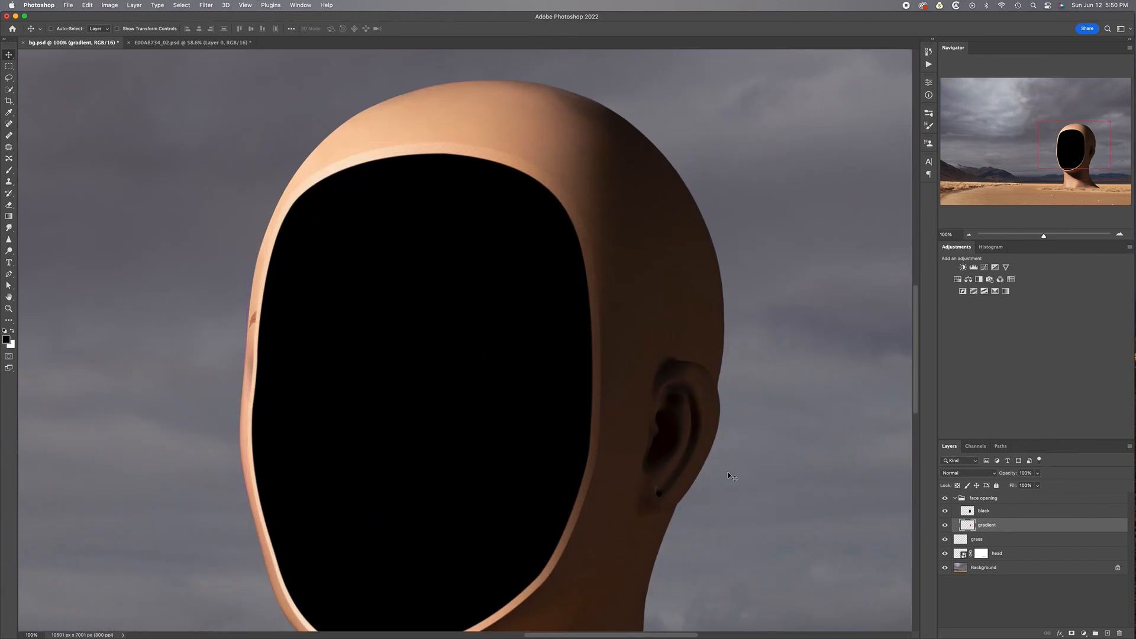
scroll(731, 477, "down", 5)
scroll(732, 476, "up", 1)
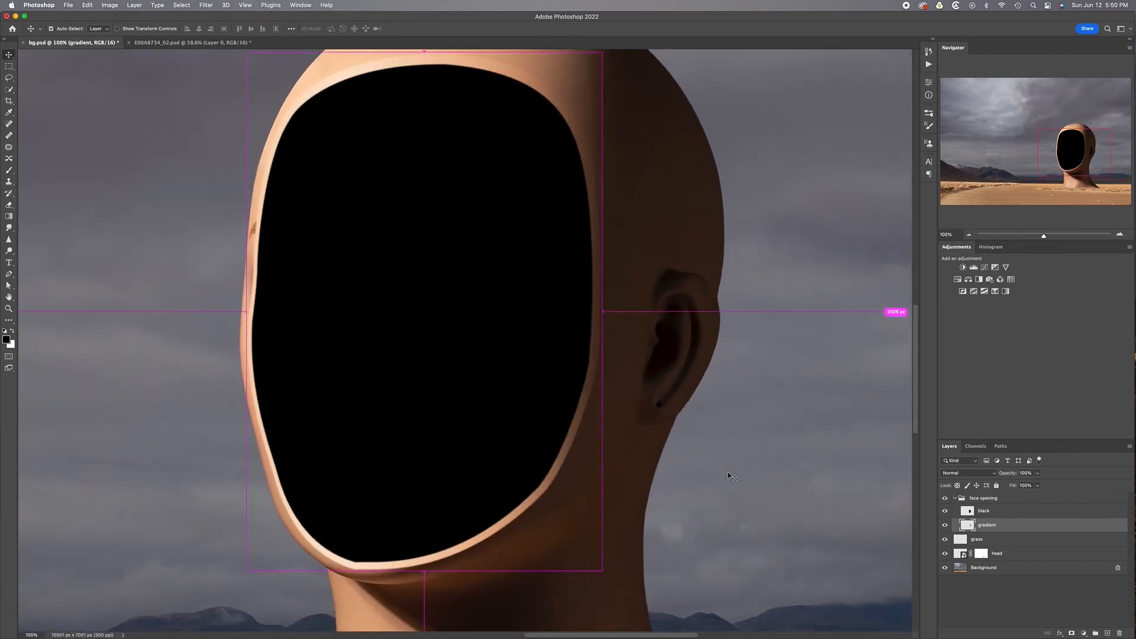
key("super+0")
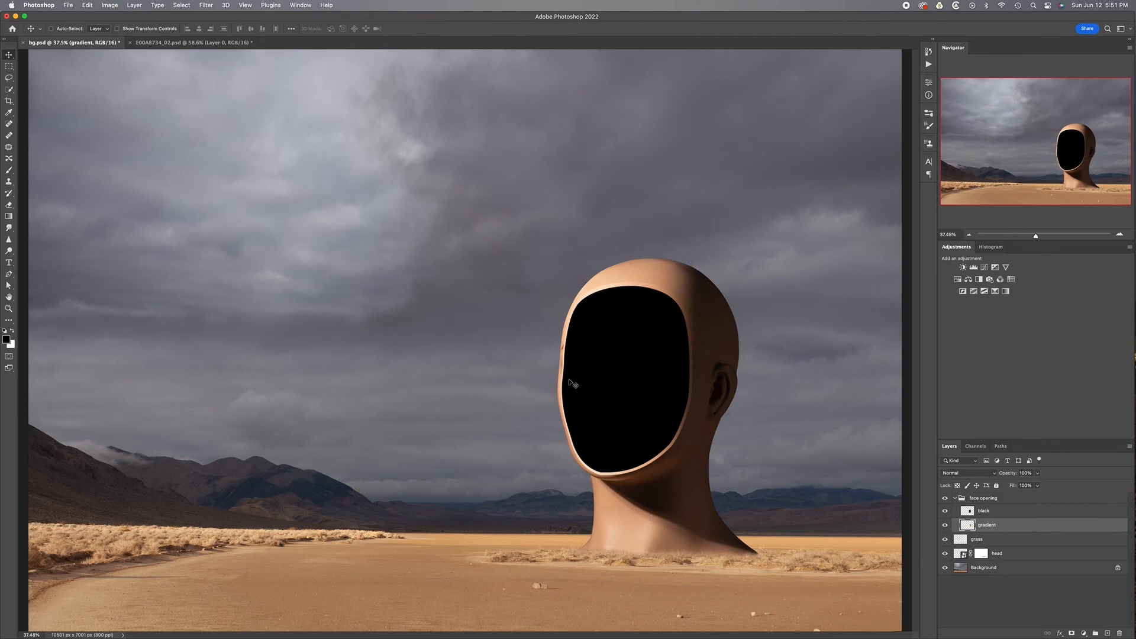
key("super+1")
scroll(761, 394, "right", 4)
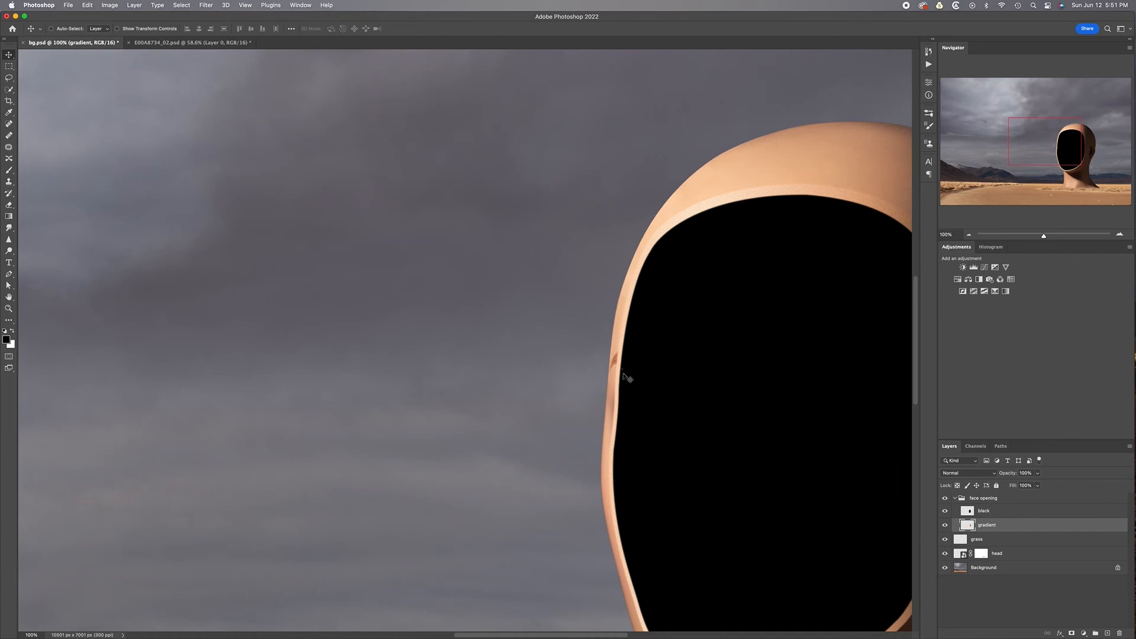
scroll(687, 379, "right", 6)
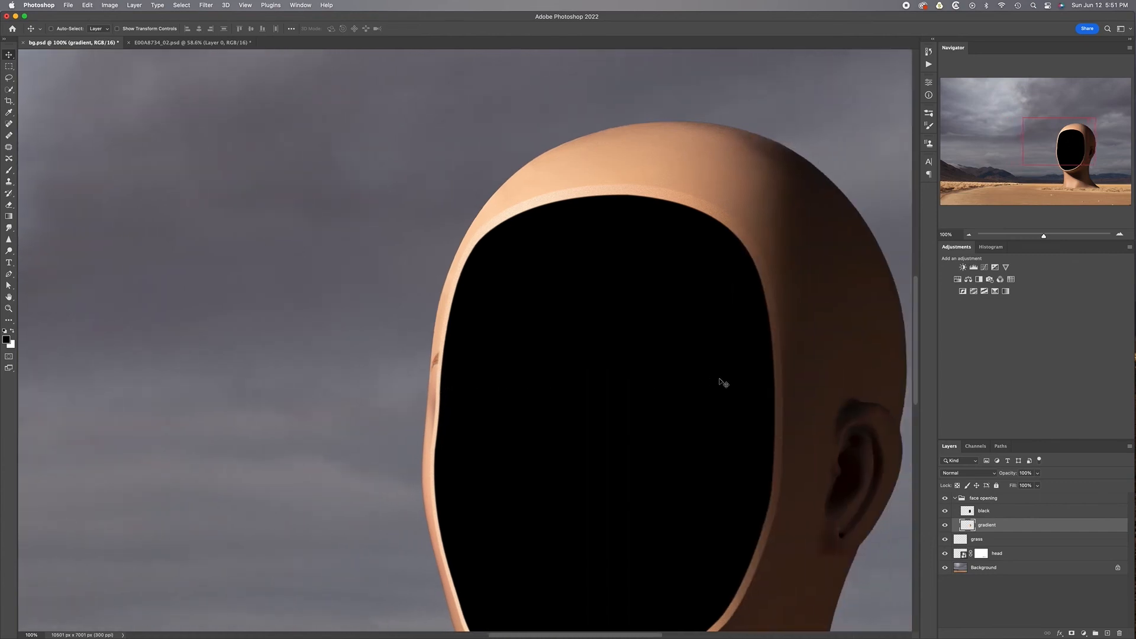
scroll(722, 381, "down", 5)
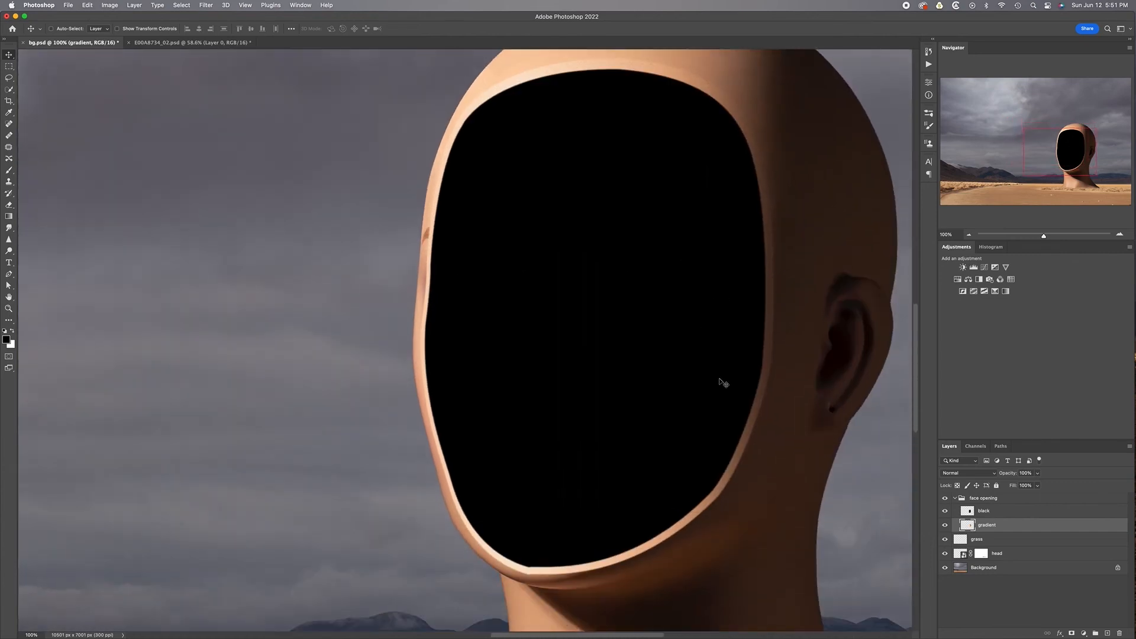
- Open the head smart object's contents and add a new layer clipped to the mannequin layer
double_click(965, 556)
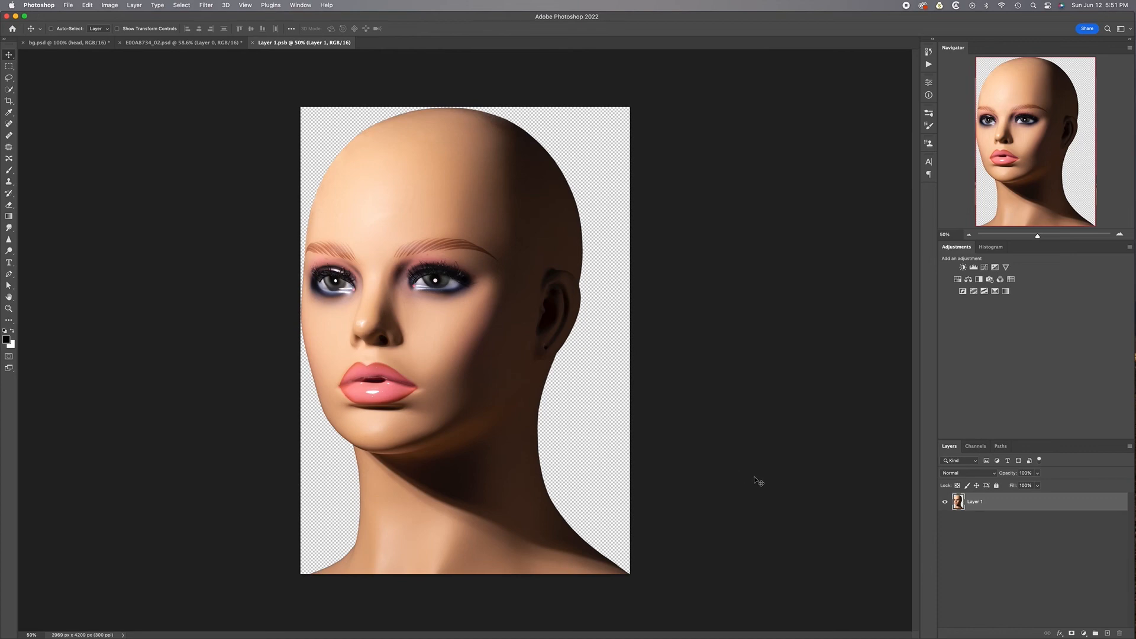
key("super+1")
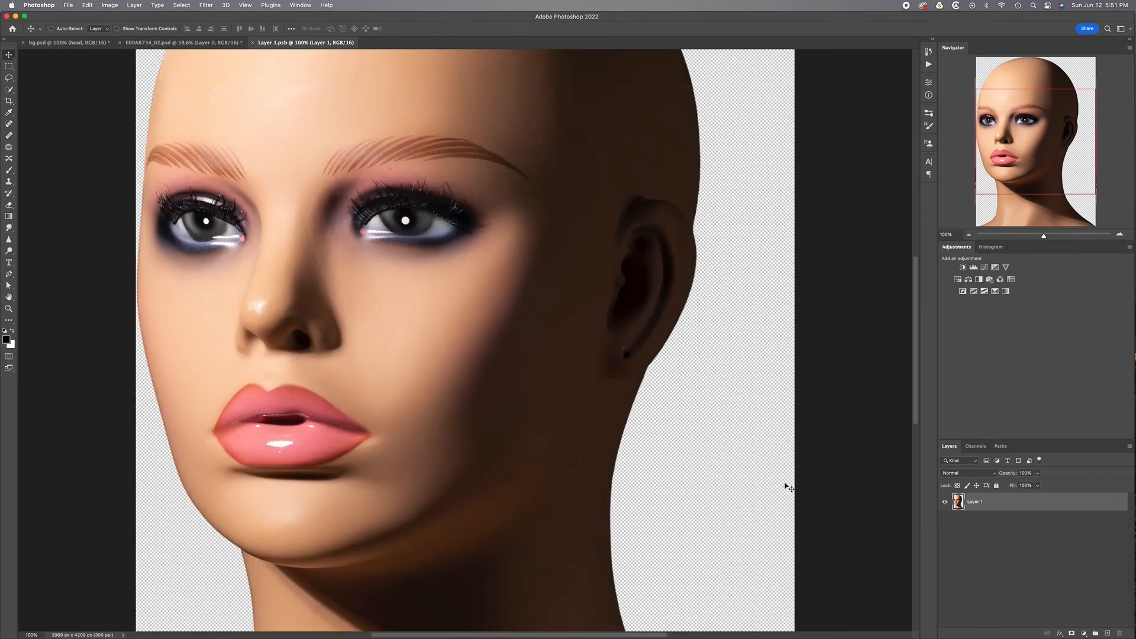
scroll(789, 487, "up", 7)
scroll(788, 487, "left", 4)
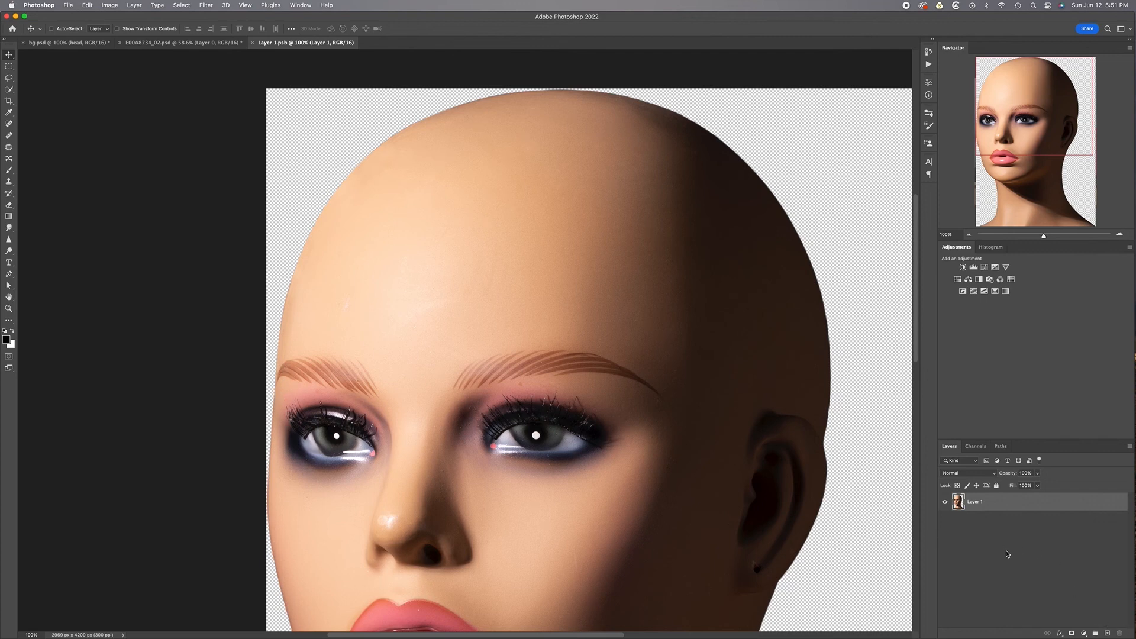
left_click(1106, 633)
right_click(1002, 507)
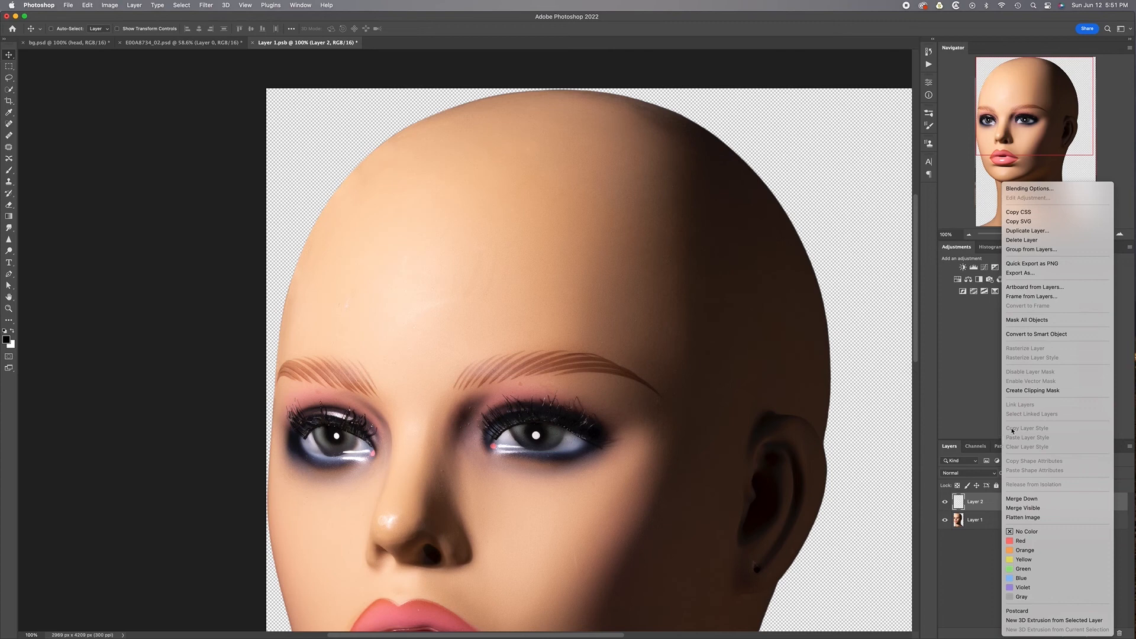
left_click(1030, 391)
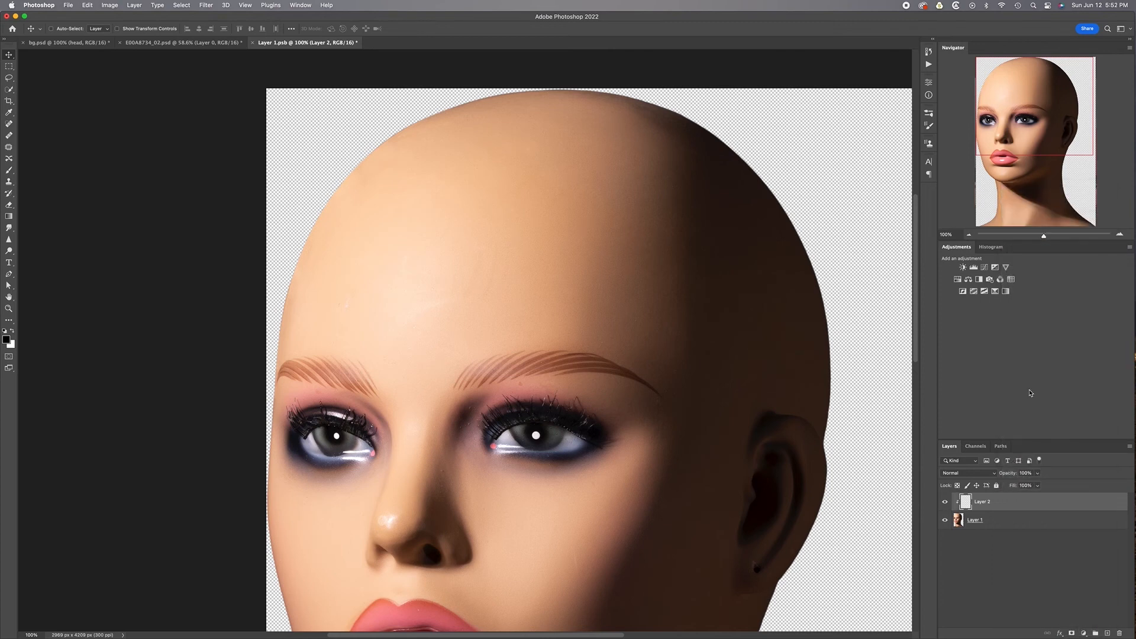
- With the Clone Stamp in Normal mode at 20% flow, clone forehead skin over the far eyebrow's outer end and down the face's edge
key("s")
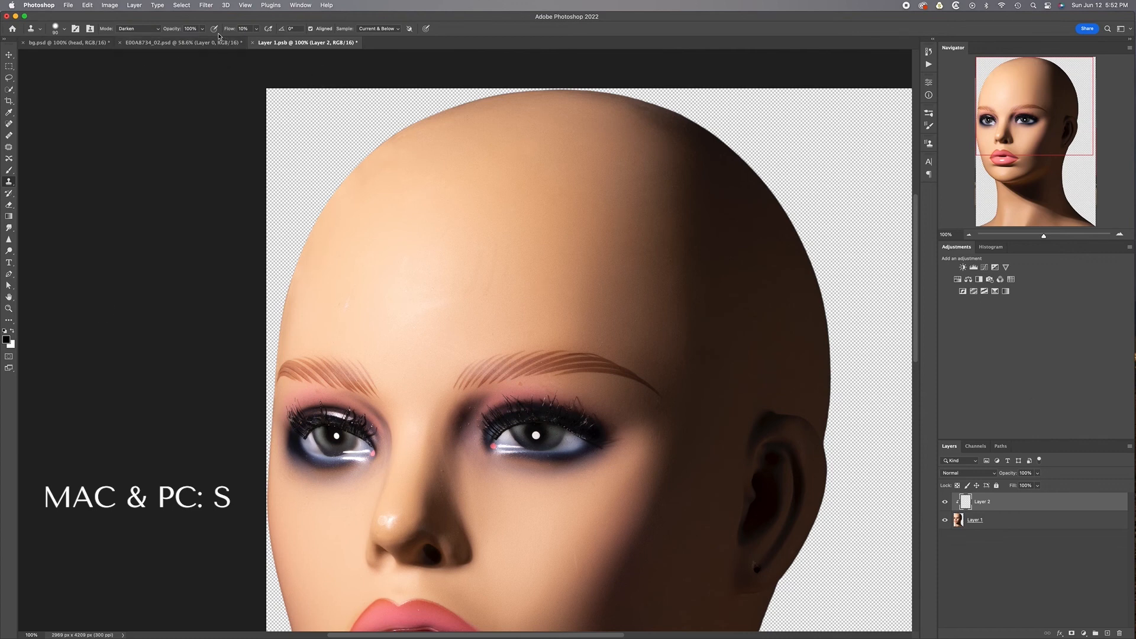
left_click(143, 33)
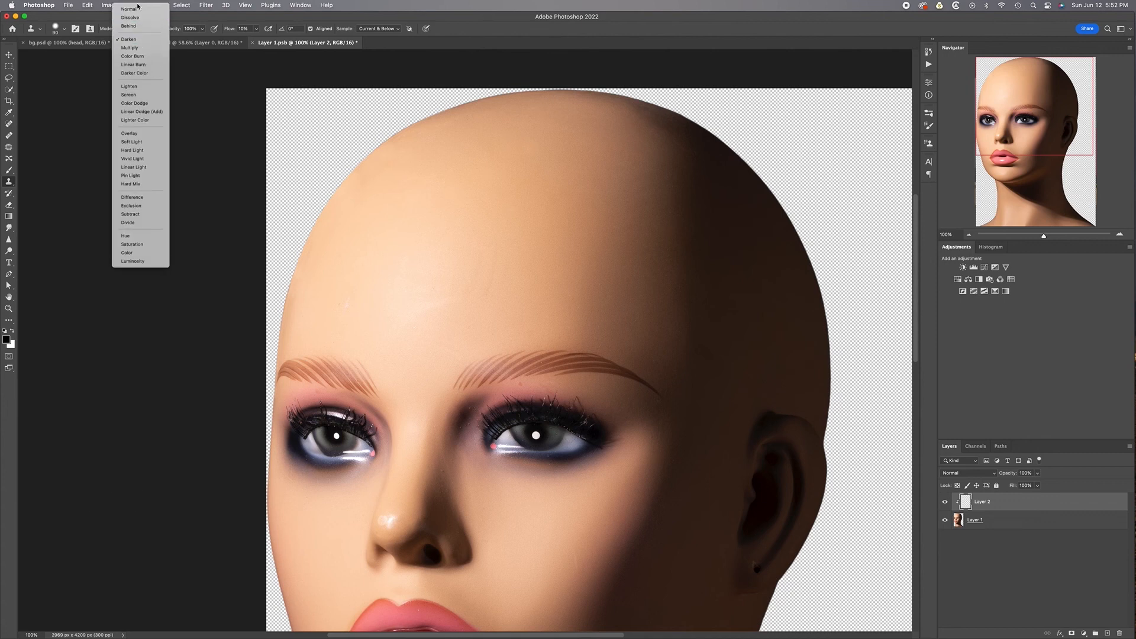
left_click(131, 10)
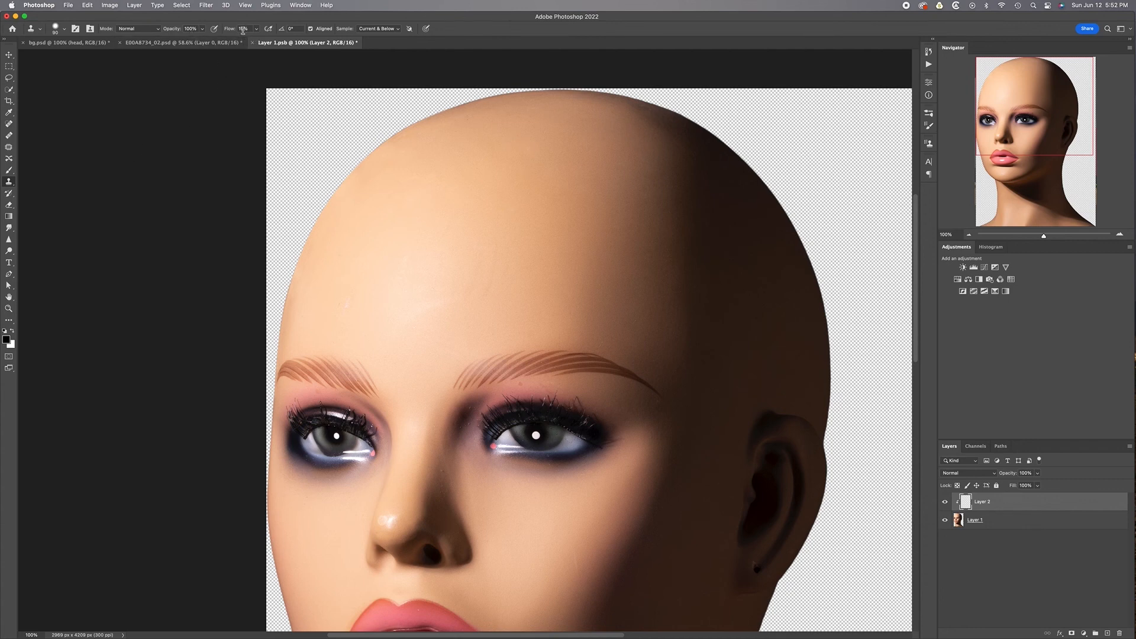
key("shift+2")
key("bracketleft")
key("bracketleft")
left_click(290, 340, "alt")
mouse_move(282, 377)
left_mouse_down()
mouse_move(285, 366)
mouse_move(281, 393)
mouse_move(282, 376)
left_mouse_up()
left_click(294, 342, "alt")
key("bracketright")
key("bracketright")
mouse_move(275, 411)
left_mouse_down()
mouse_move(274, 462)
mouse_move(276, 436)
left_mouse_up()
mouse_move(278, 390)
left_mouse_down()
mouse_move(274, 443)
mouse_move(281, 378)
mouse_move(270, 451)
left_mouse_up()
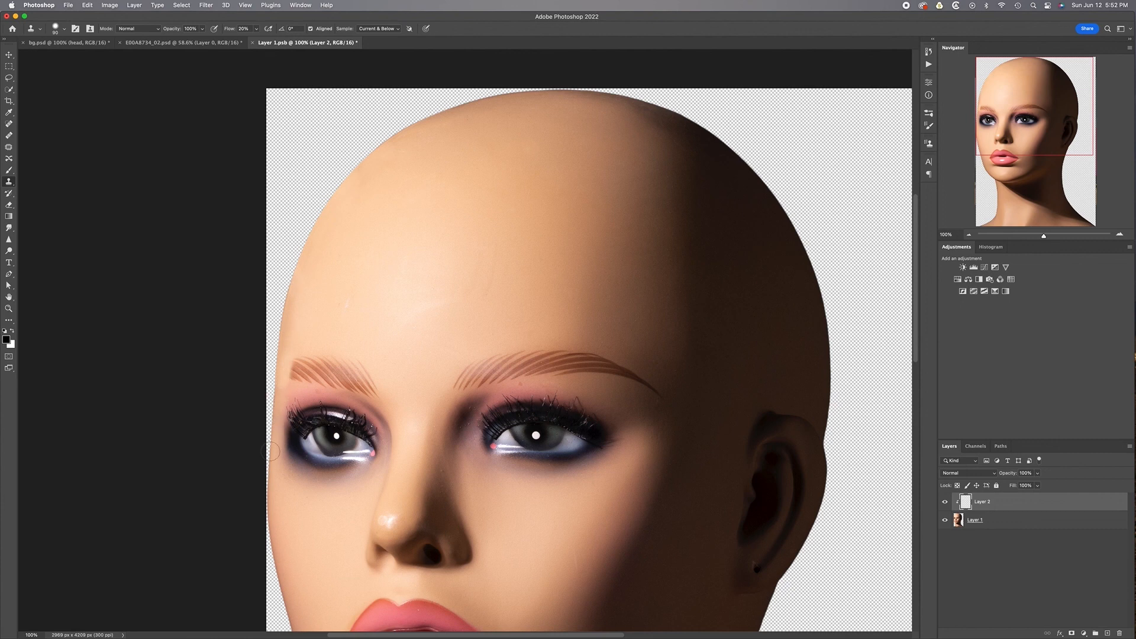
left_click(320, 311, "alt")
mouse_move(286, 378)
left_mouse_down()
mouse_move(276, 391)
mouse_move(297, 289)
left_mouse_up()
key("super+z")
- Clone clean forehead skin along the face's outer edge beside the far eye and down to the upper cheek
left_click(296, 335, "alt")
left_click_drag(277, 402, 283, 360)
left_click(303, 327, "alt")
mouse_move(279, 432)
left_mouse_down()
mouse_move(279, 449)
mouse_move(273, 372)
mouse_move(276, 480)
mouse_move(277, 408)
left_mouse_up()
left_click(296, 337, "alt")
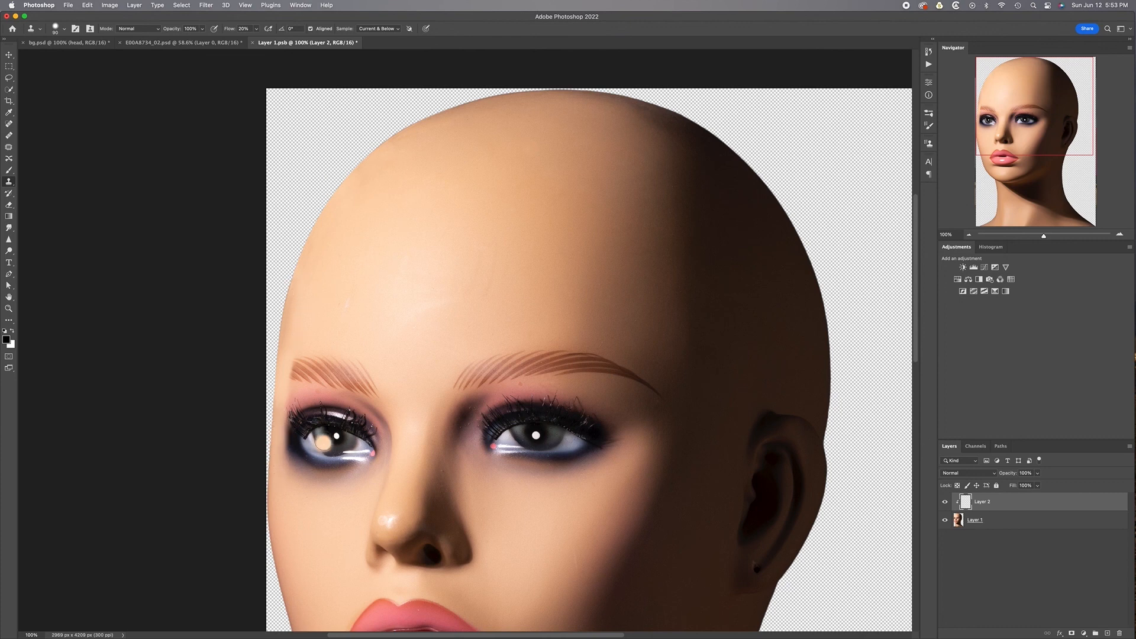
left_click(300, 339, "alt")
left_click_drag(276, 456, 286, 487)
left_click(285, 507, "alt")
- Set the Clone Stamp to Darken mode and clone forehead skin along the face's edge beside the far eyebrow and eye
left_click(145, 30)
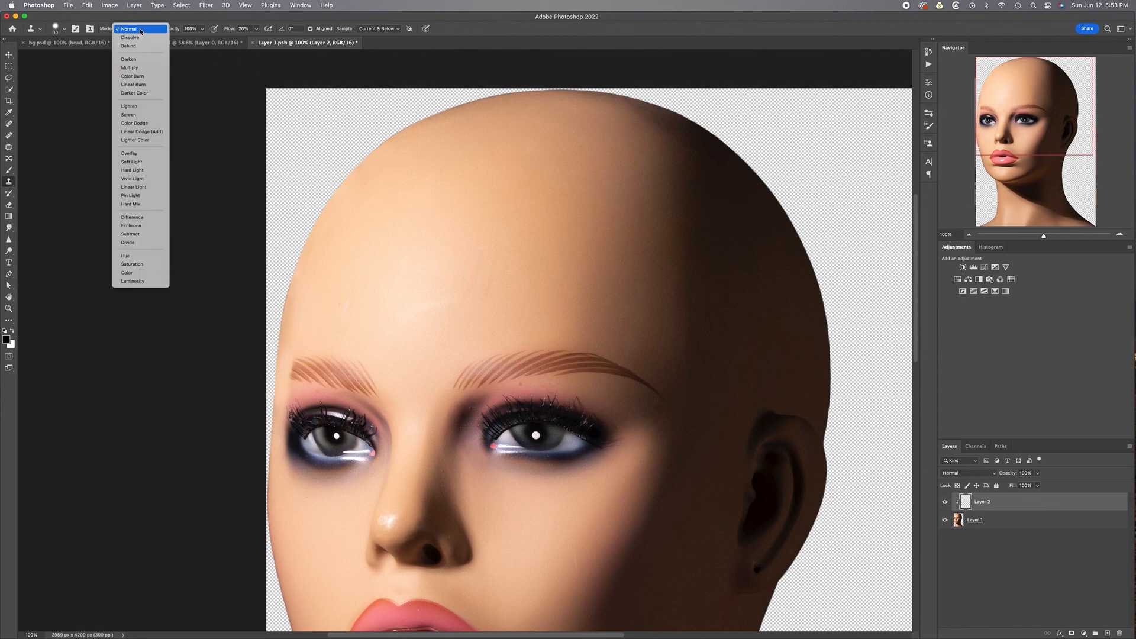
left_click(134, 61)
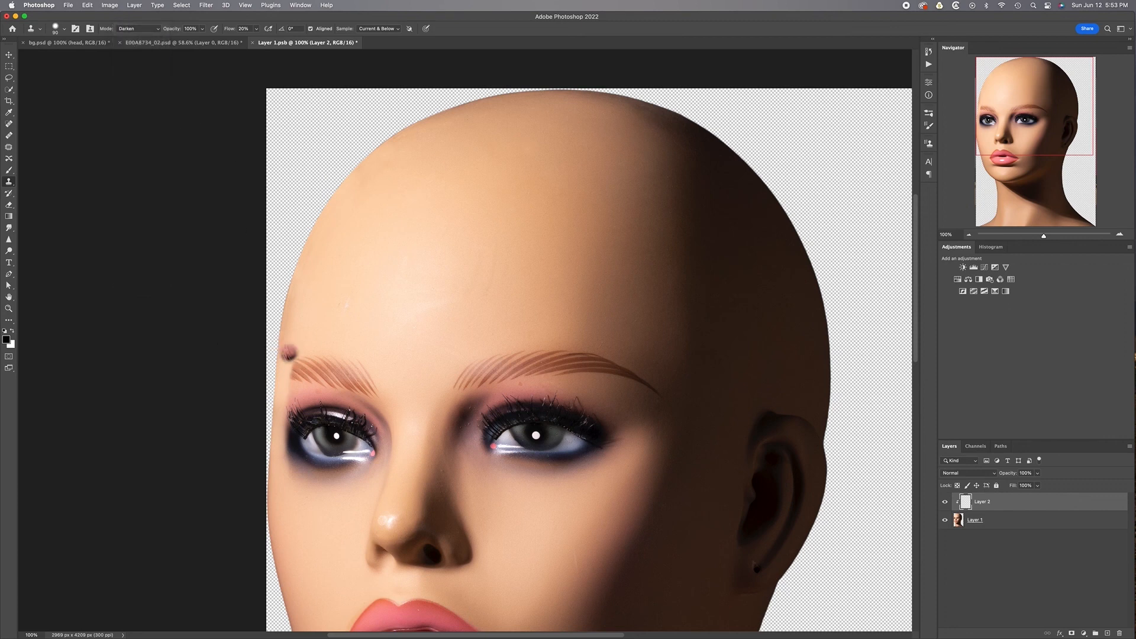
left_click(284, 331, "alt")
mouse_move(280, 381)
left_mouse_down()
mouse_move(282, 359)
mouse_move(280, 399)
mouse_move(282, 365)
left_mouse_up()
left_click(290, 332, "alt")
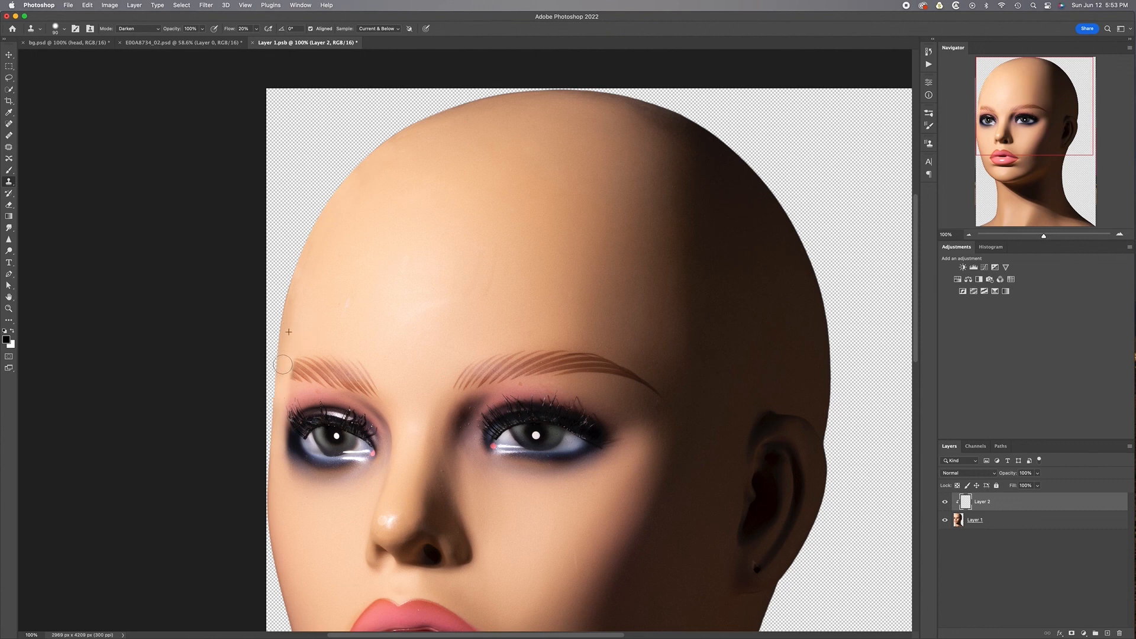
left_click_drag(279, 385, 279, 380)
left_click(288, 315, "alt")
left_click(286, 320, "alt")
left_click(287, 323, "alt")
left_click_drag(280, 405, 276, 400)
- Save and close the head smart object's contents, then check the updated head in the bg.psd composite
key("v")
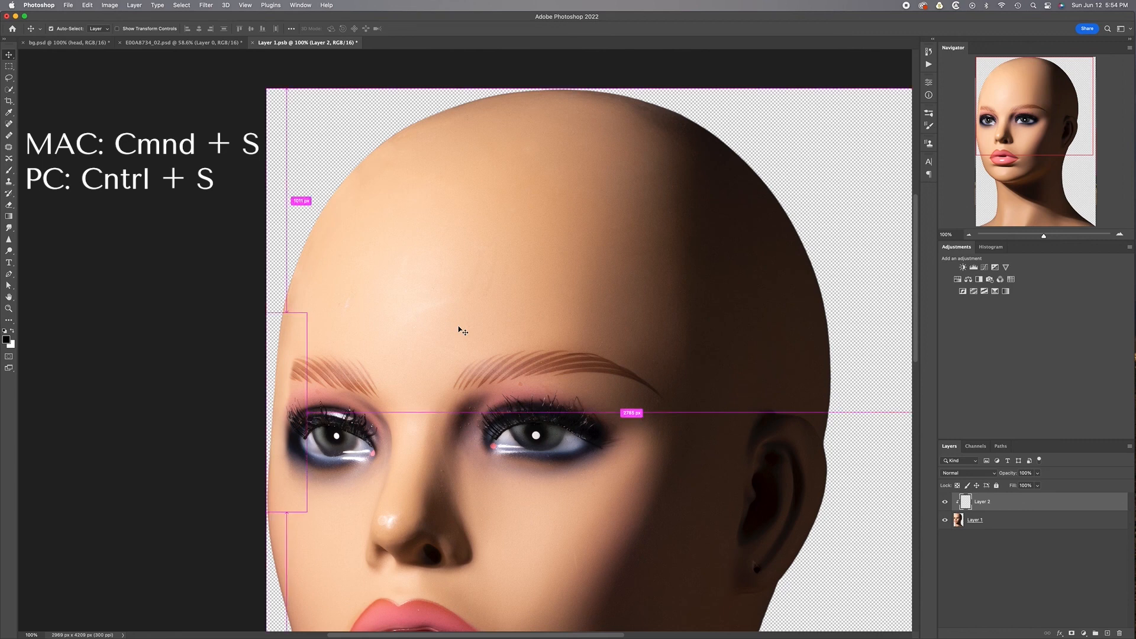
key("super+s")
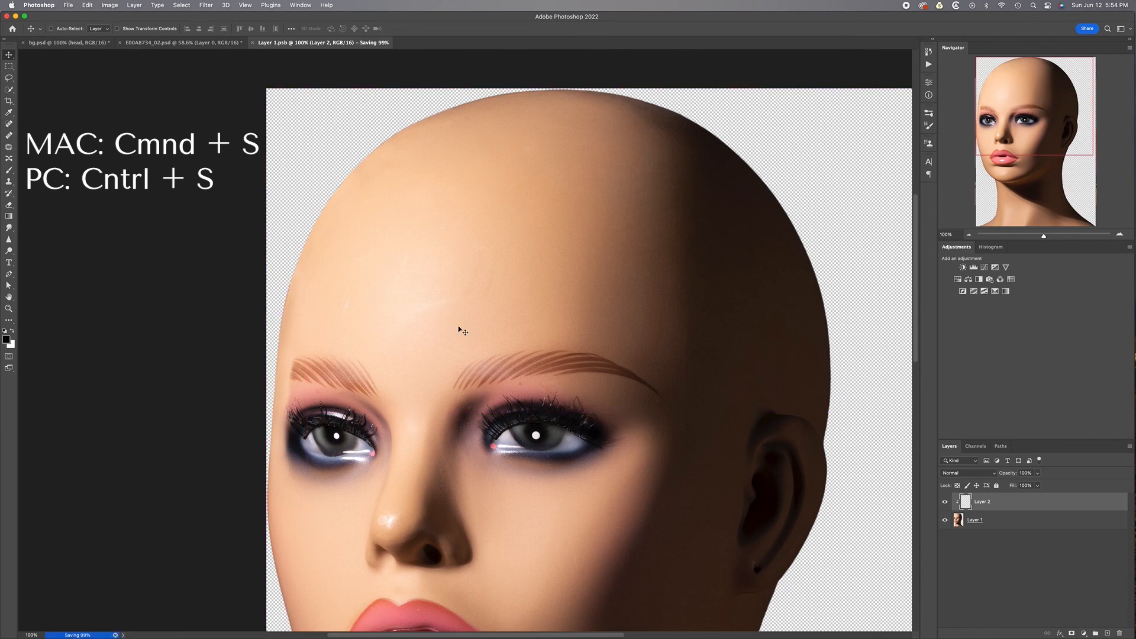
key("super+w")
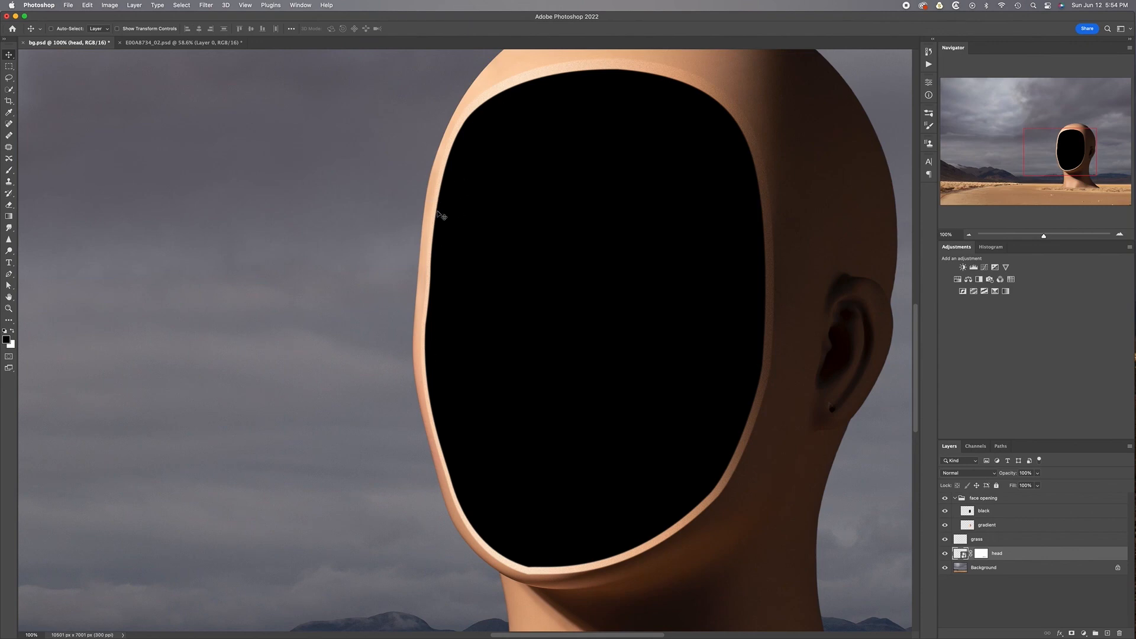
scroll(533, 223, "right", 5)
scroll(532, 223, "up", 3)
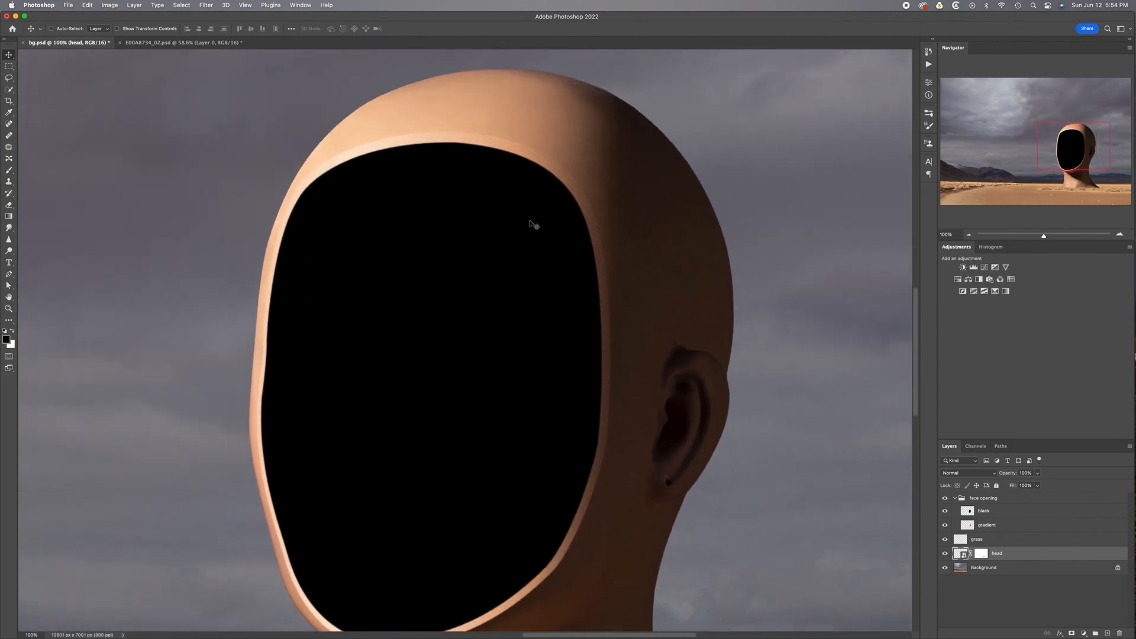
key("super+0")
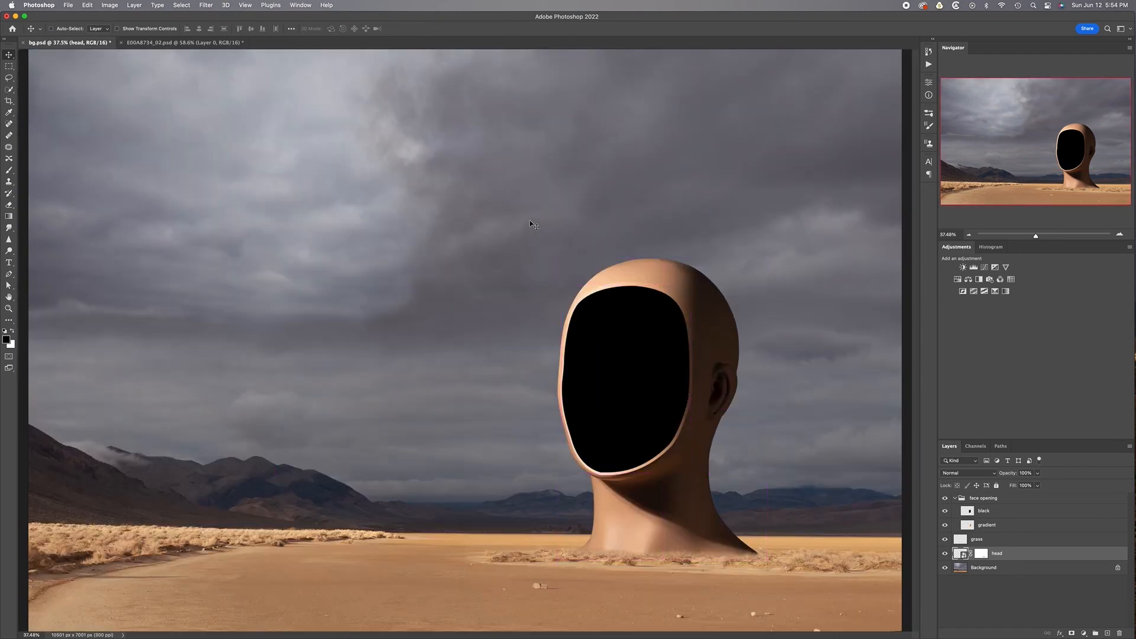